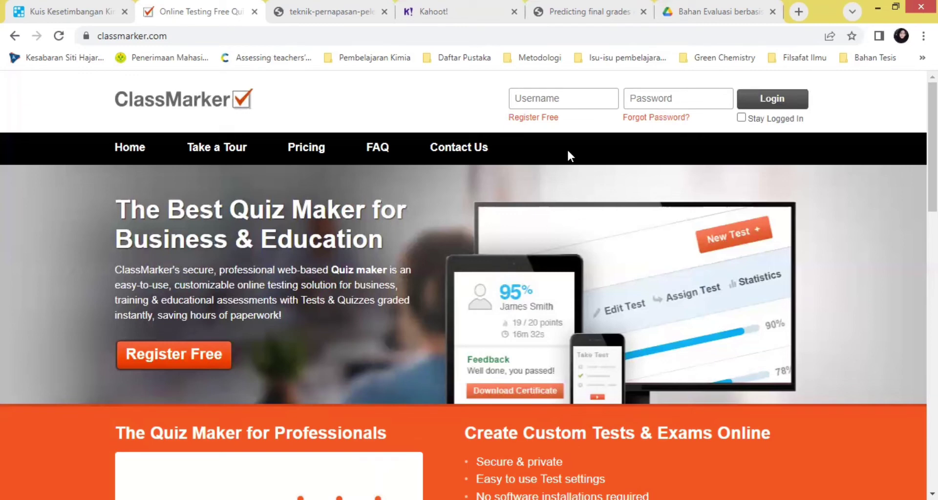
# - Open the free registration page for education administrators and read the account details and notes above the form
pyautogui.click(541, 122)
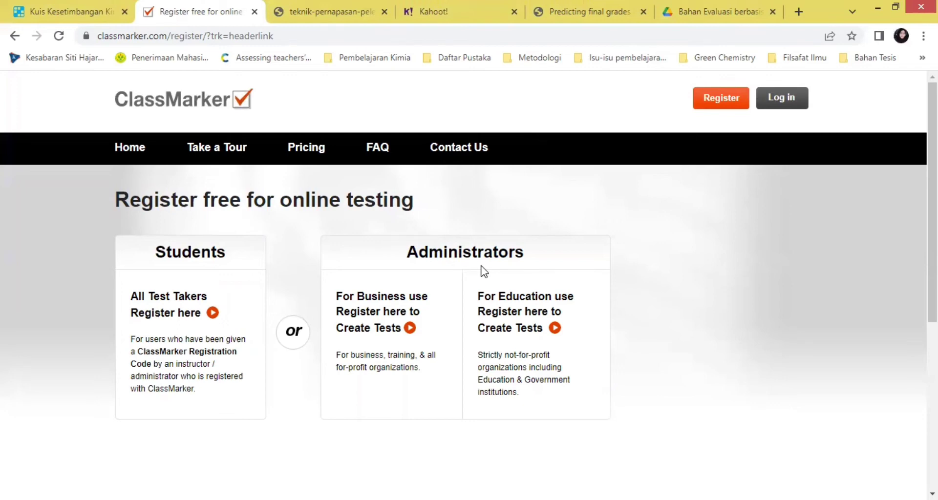
pyautogui.click(507, 313)
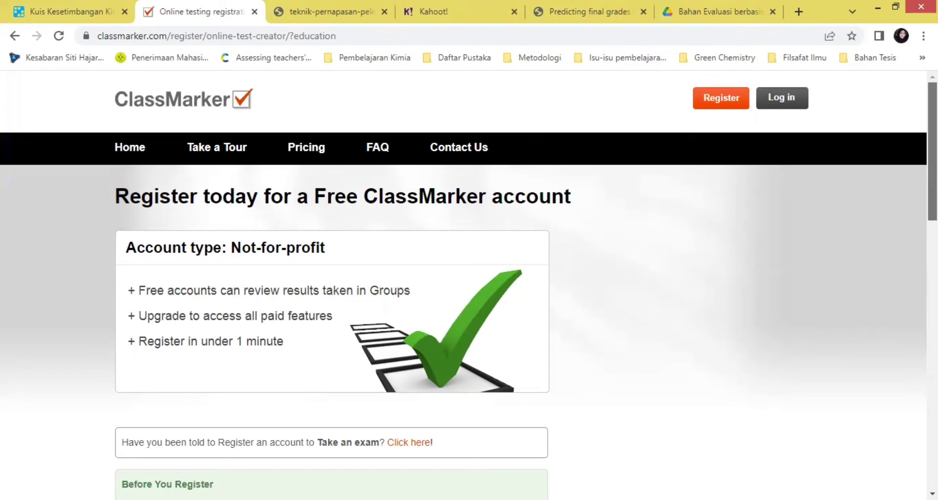
pyautogui.scroll(-3, 470, 284)
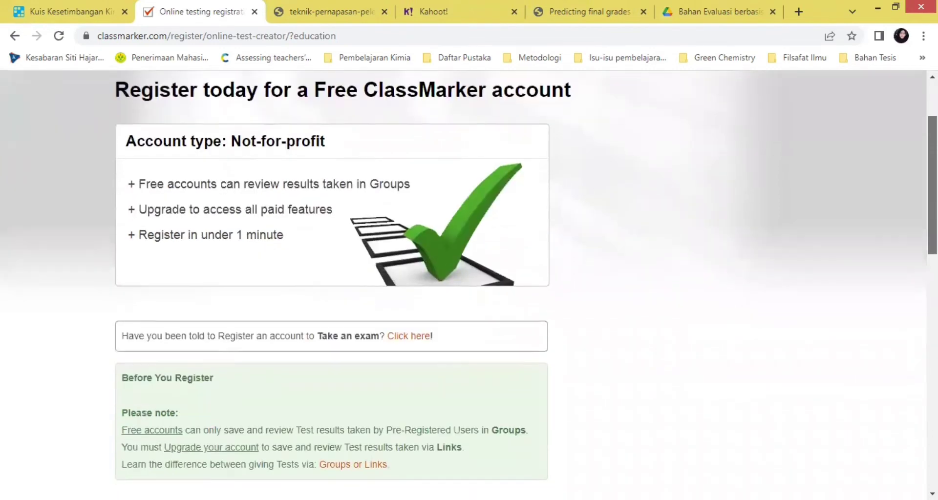
pyautogui.scroll(-2, 469, 283)
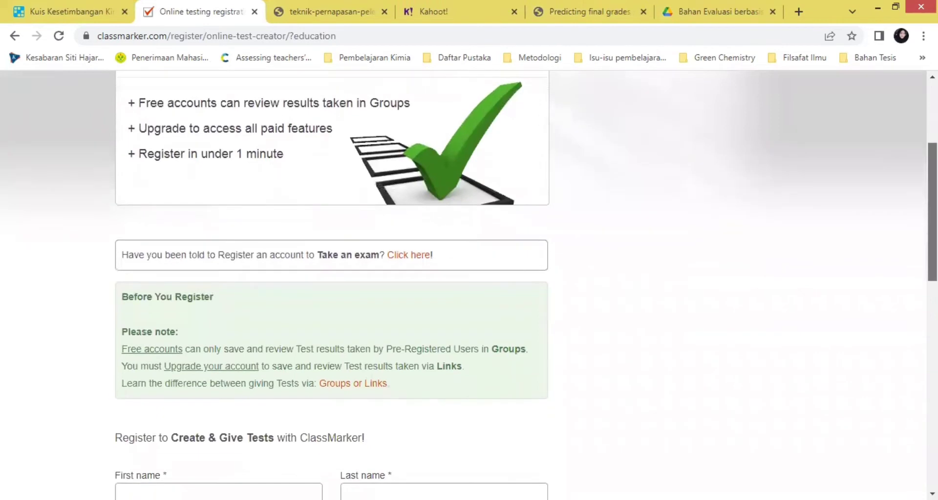
pyautogui.scroll(-3, 469, 283)
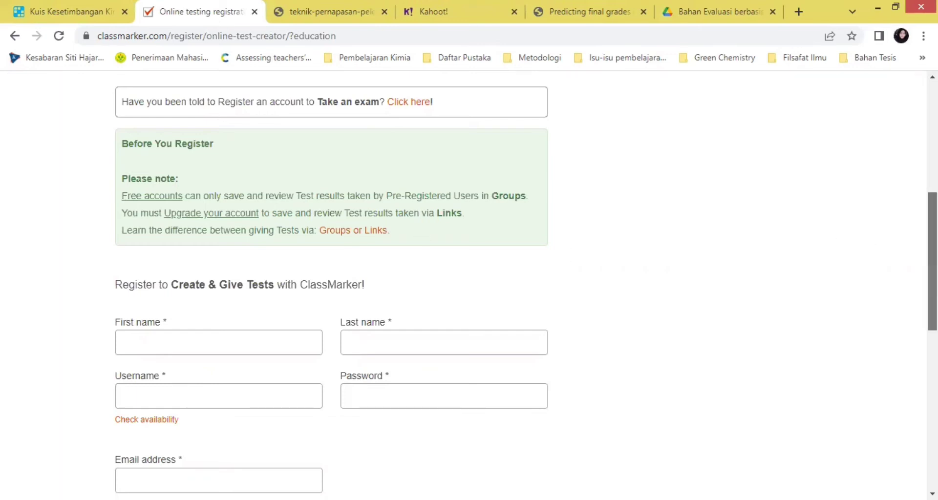
# - Examine the registration form's fields, from name, username and password to country, time zone and terms agreement
pyautogui.scroll(-4, 489, 283)
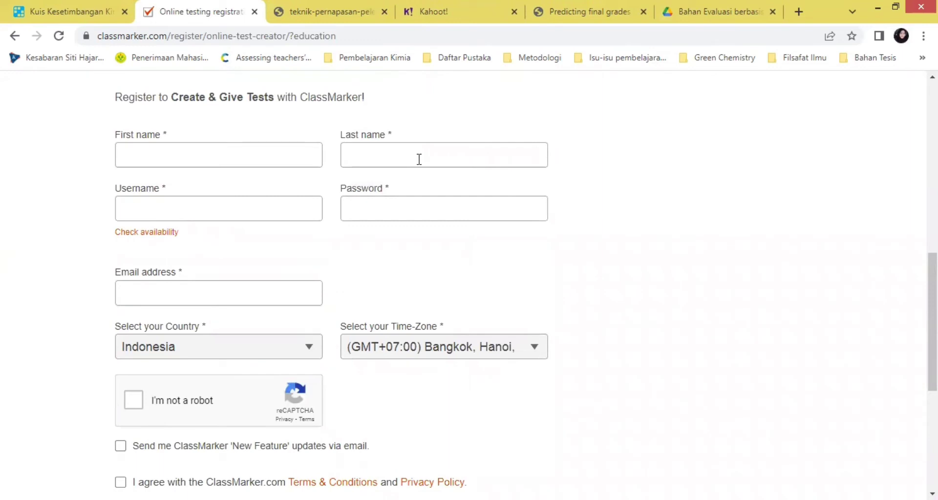
pyautogui.click(276, 212)
pyautogui.click(395, 219)
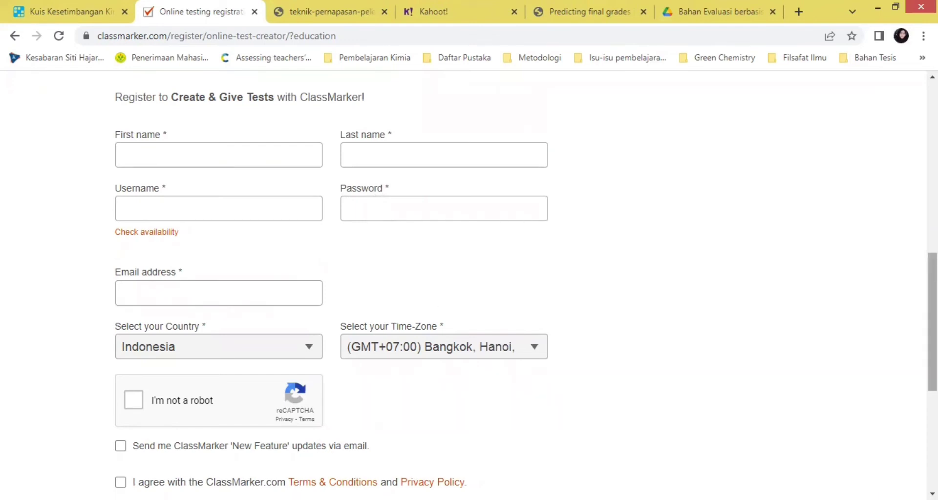
pyautogui.rightClick(933, 345)
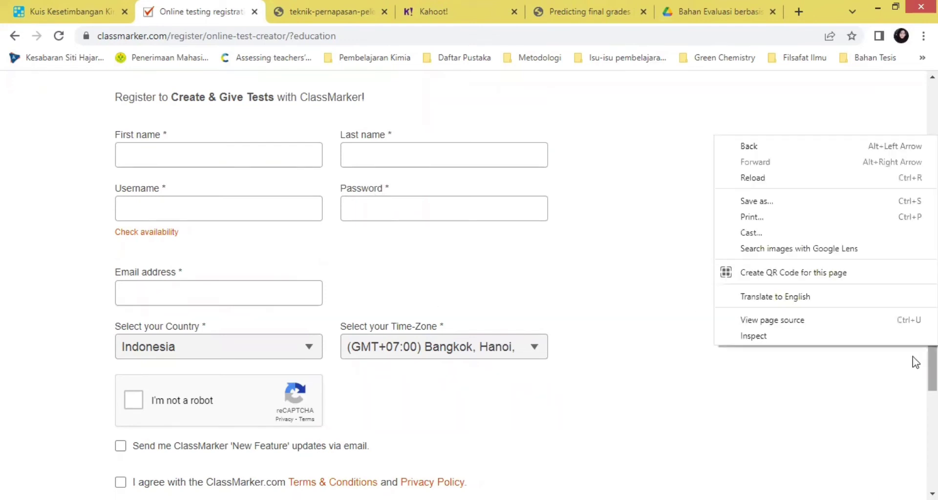
pyautogui.click(890, 374)
pyautogui.scroll(-3, 933, 323)
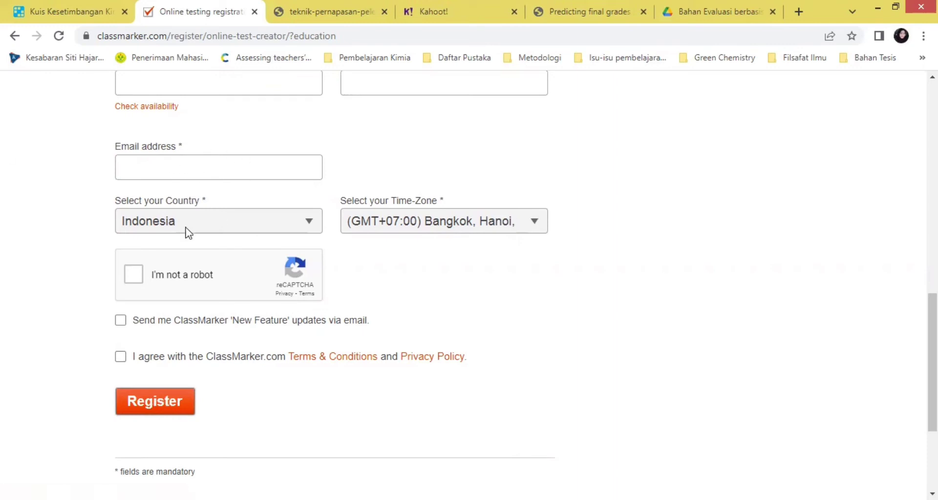
# - Log in to the existing account from the home page with its username and password
pyautogui.moveTo(932, 363); pyautogui.dragTo(905, 126)
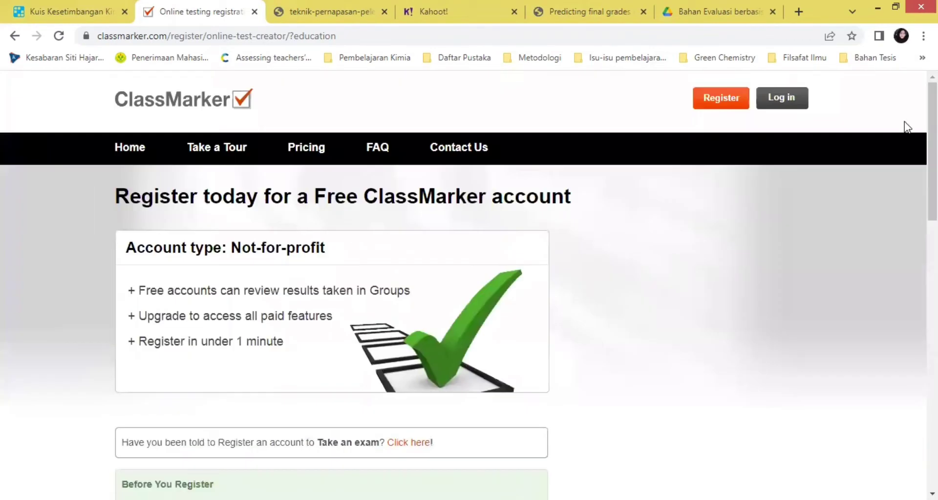
pyautogui.click(781, 98)
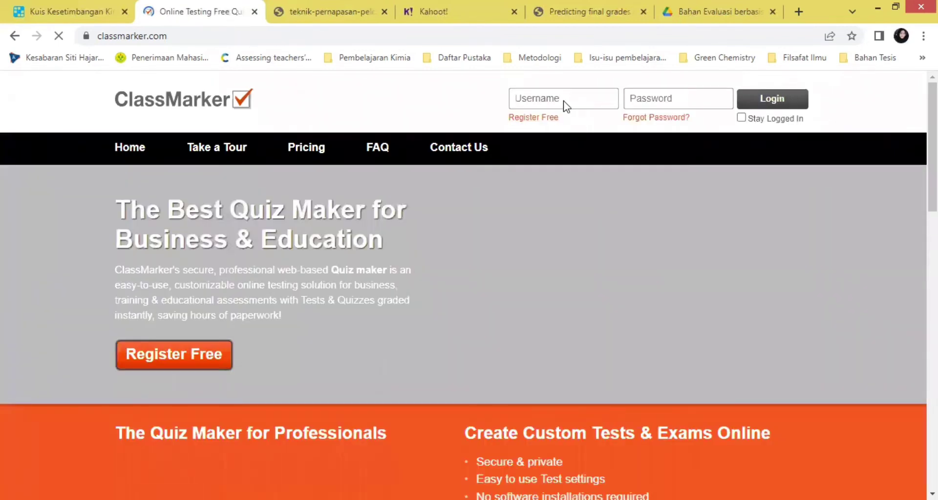
pyautogui.click(564, 101)
pyautogui.click(576, 155)
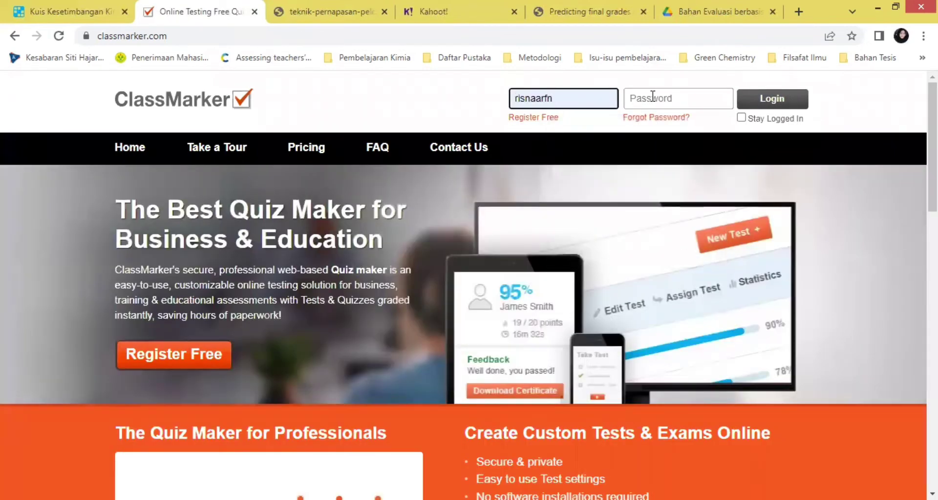
pyautogui.click(652, 97)
pyautogui.write('****')
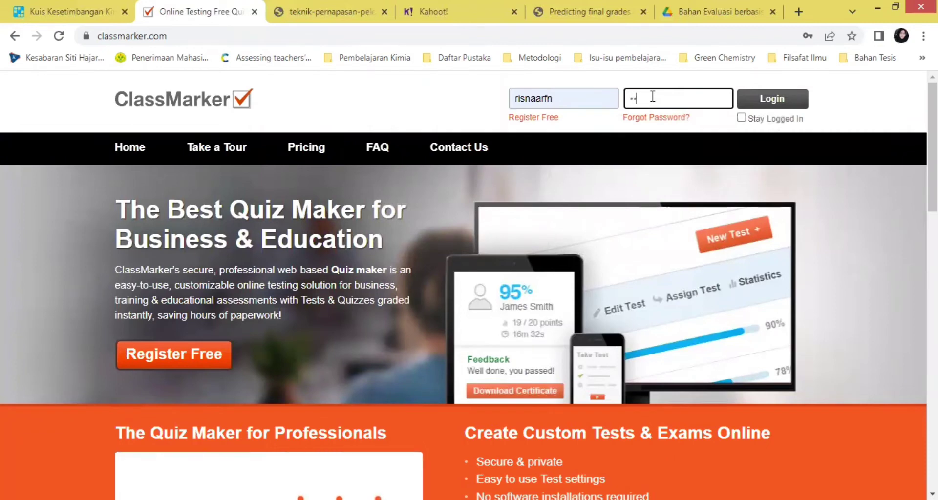
pyautogui.write('********')
pyautogui.click(769, 103)
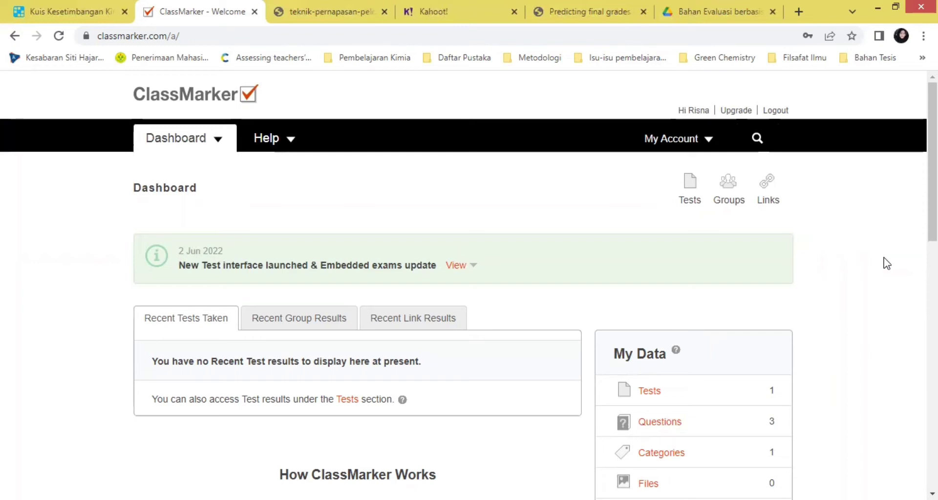
# - Look over the dashboard's overview and open the Tests section
pyautogui.moveTo(932, 162); pyautogui.dragTo(932, 198)
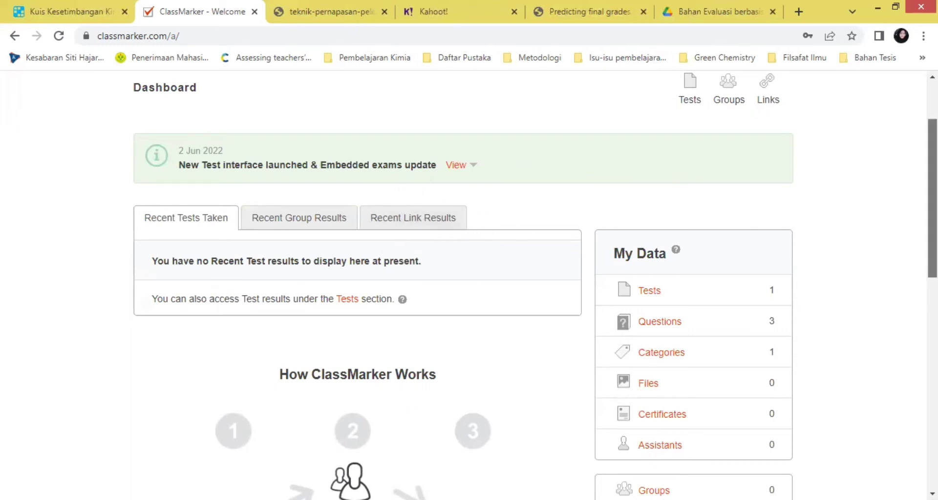
pyautogui.scroll(2, 932, 195)
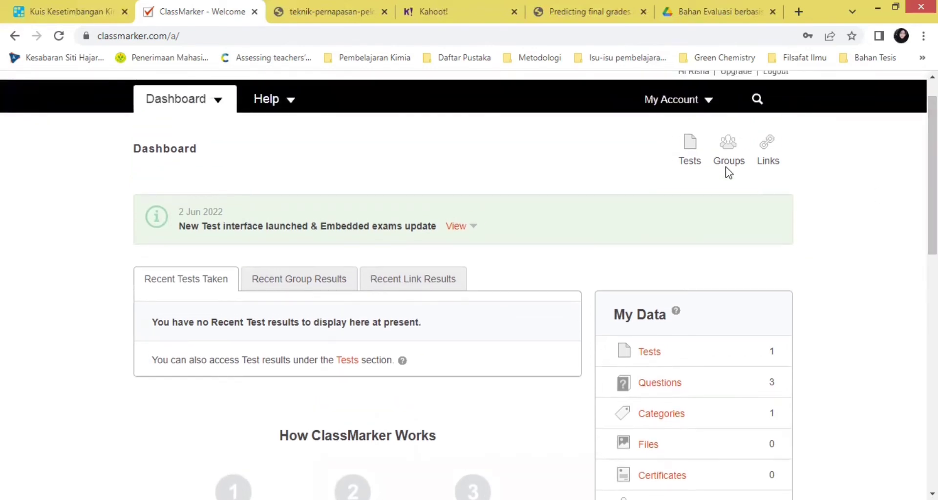
pyautogui.click(690, 150)
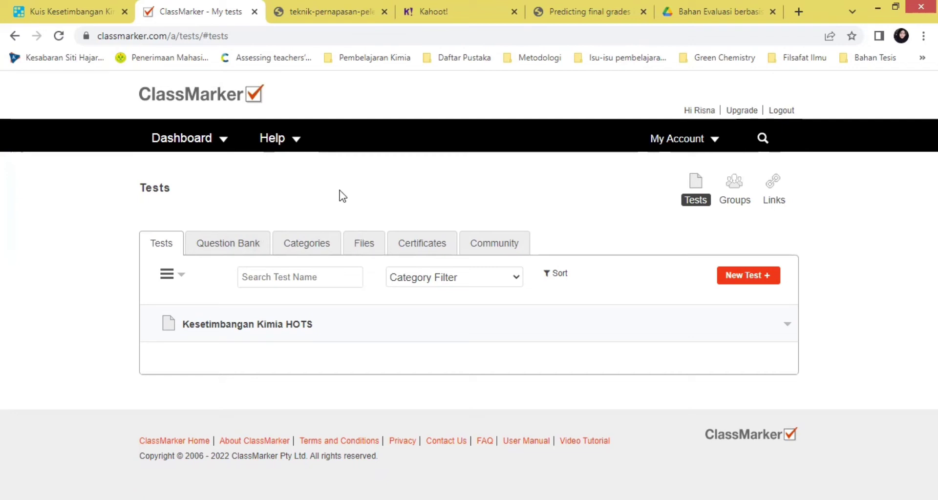
# - Open the Question Bank and look through all of its stored active questions
pyautogui.click(237, 251)
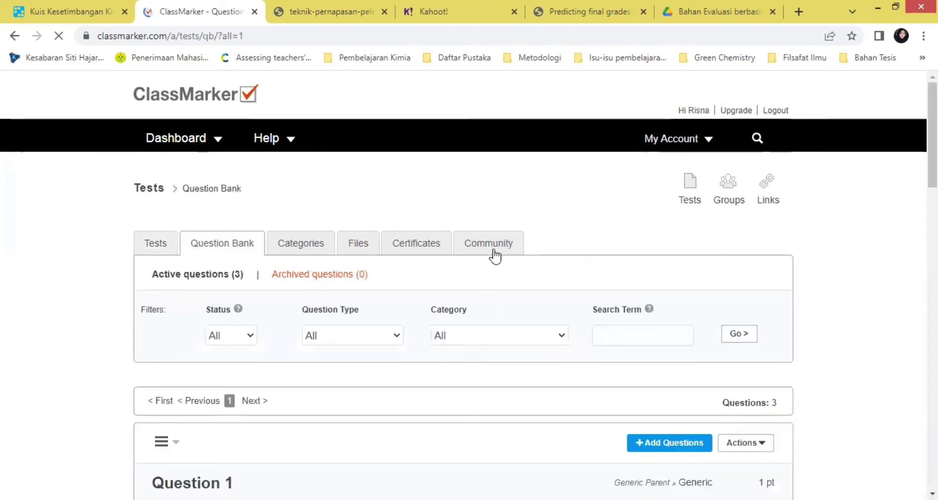
pyautogui.press('pagedown')
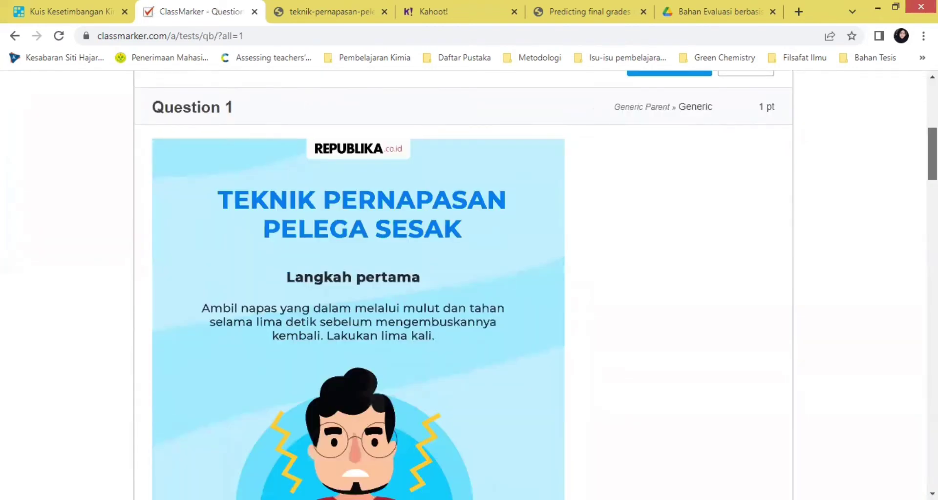
pyautogui.scroll(4, 462, 285)
pyautogui.scroll(3, 469, 286)
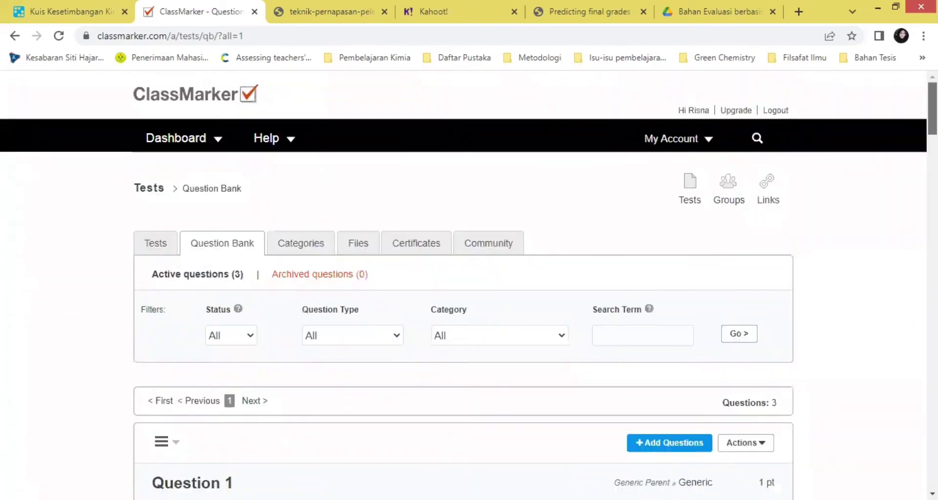
pyautogui.scroll(-2, 469, 286)
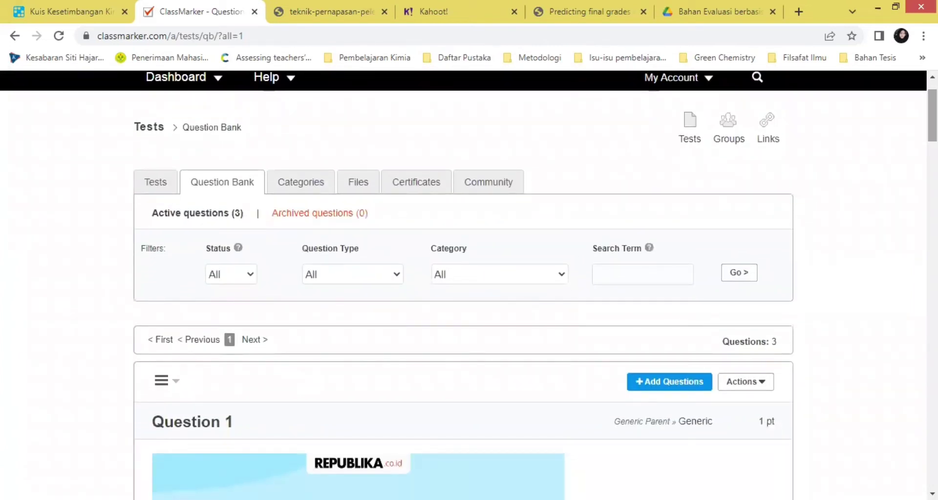
pyautogui.scroll(-6, 469, 287)
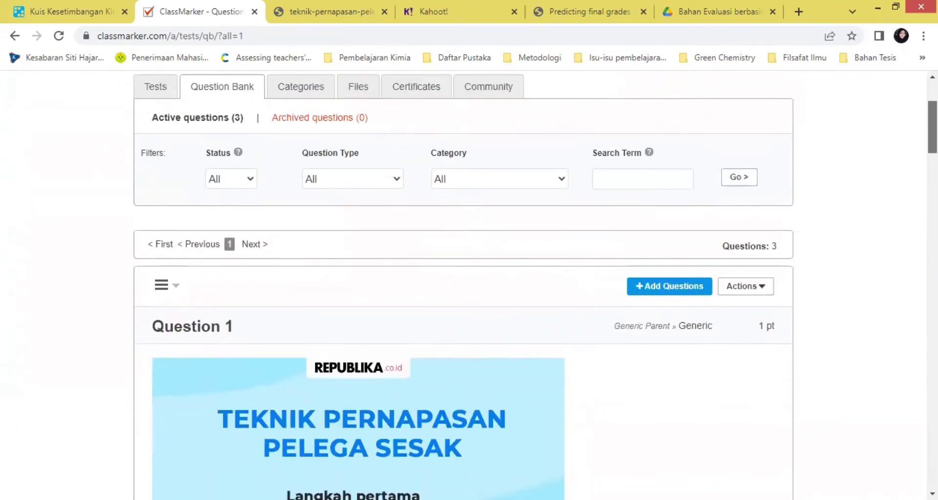
pyautogui.scroll(-6, 469, 286)
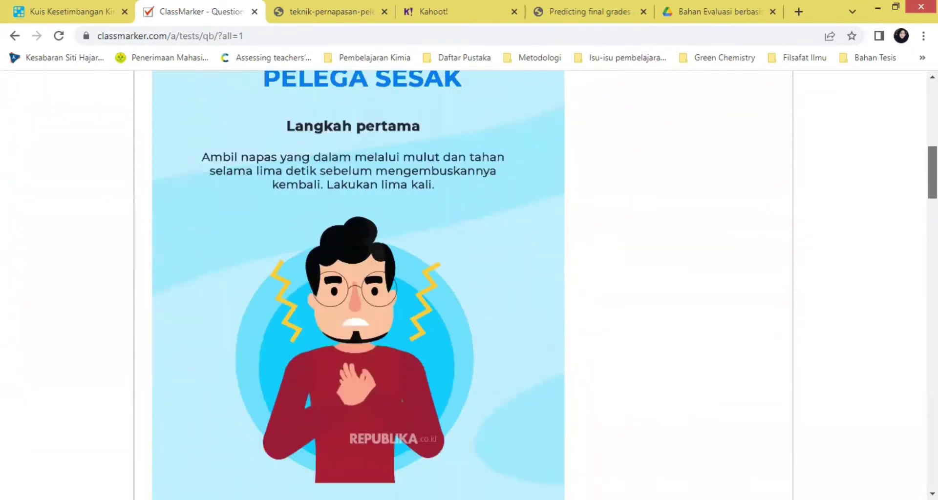
pyautogui.scroll(-20, 915, 348)
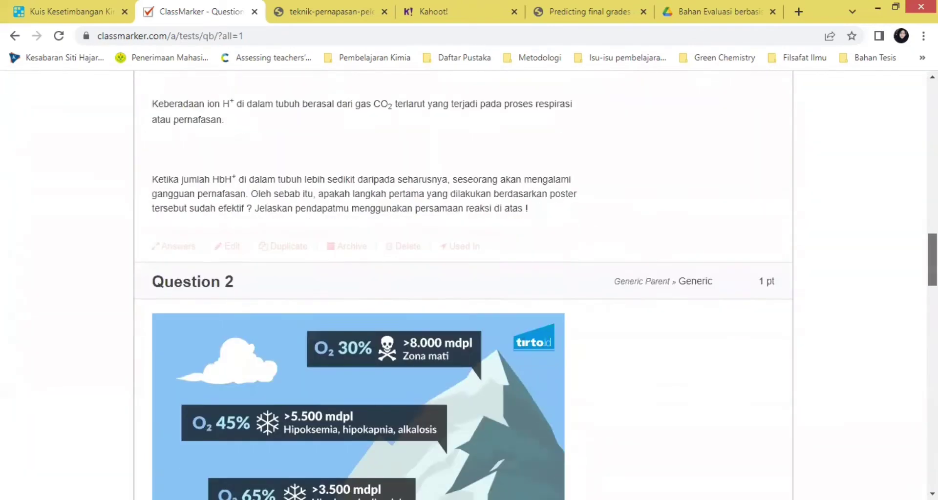
pyautogui.scroll(-20, 914, 347)
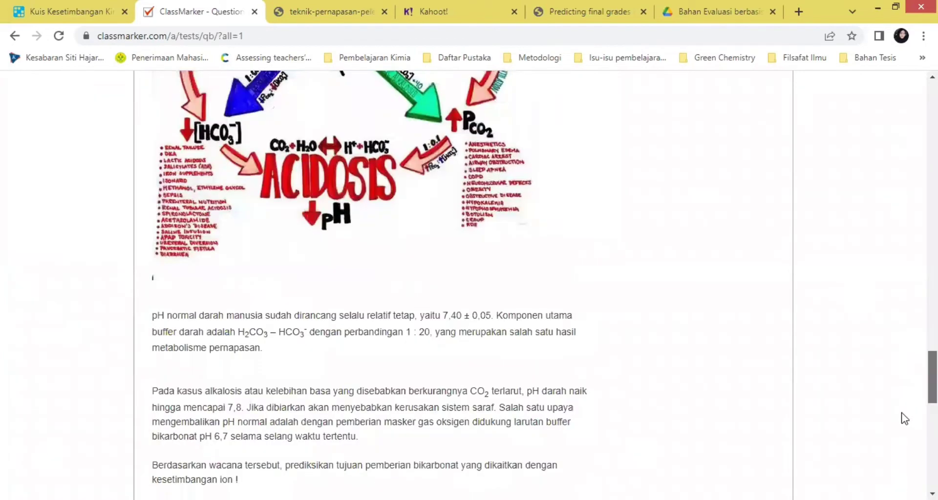
pyautogui.scroll(-4, 903, 444)
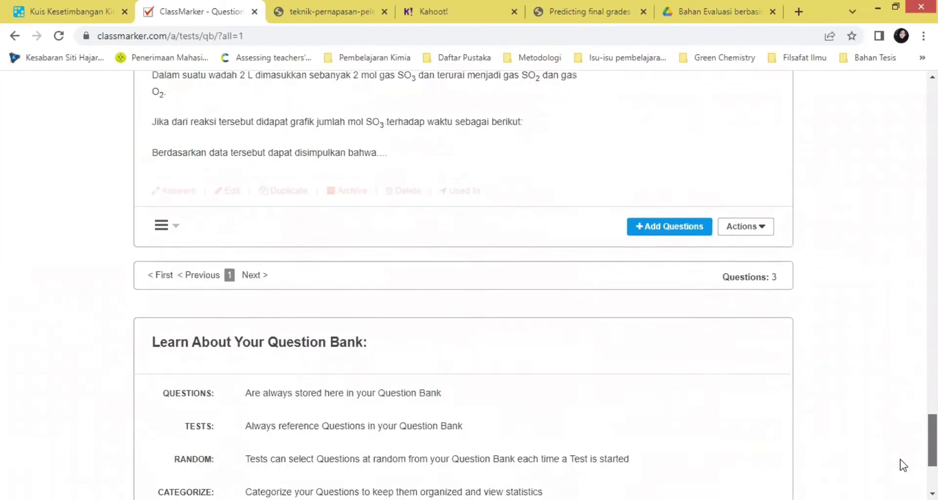
pyautogui.scroll(15, 913, 300)
pyautogui.scroll(15, 911, 245)
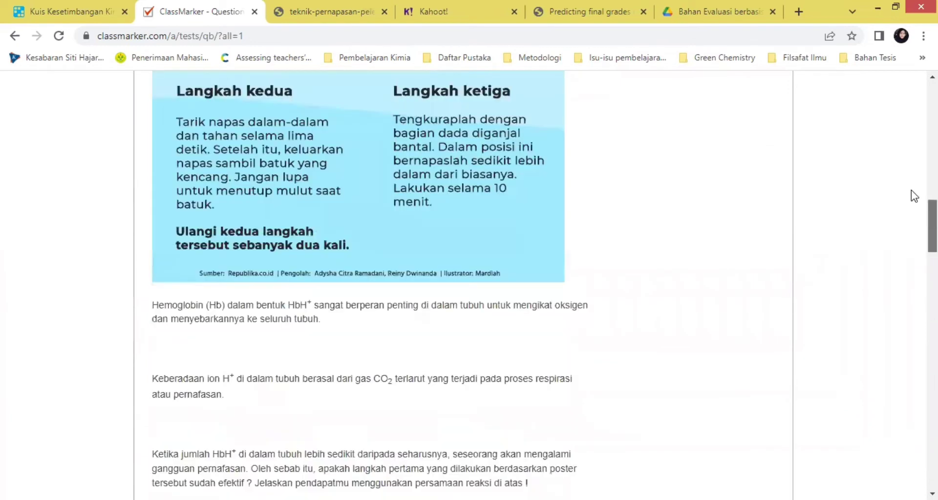
pyautogui.scroll(-2, 914, 147)
pyautogui.scroll(-1, 914, 146)
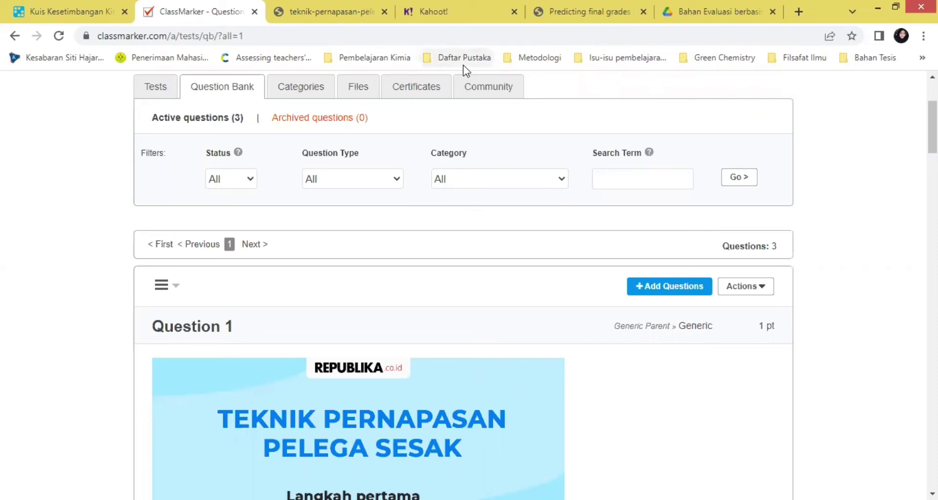
# - View the test categories and the Files page's instructions on allowed file types, names and maximum sizes
pyautogui.click(334, 86)
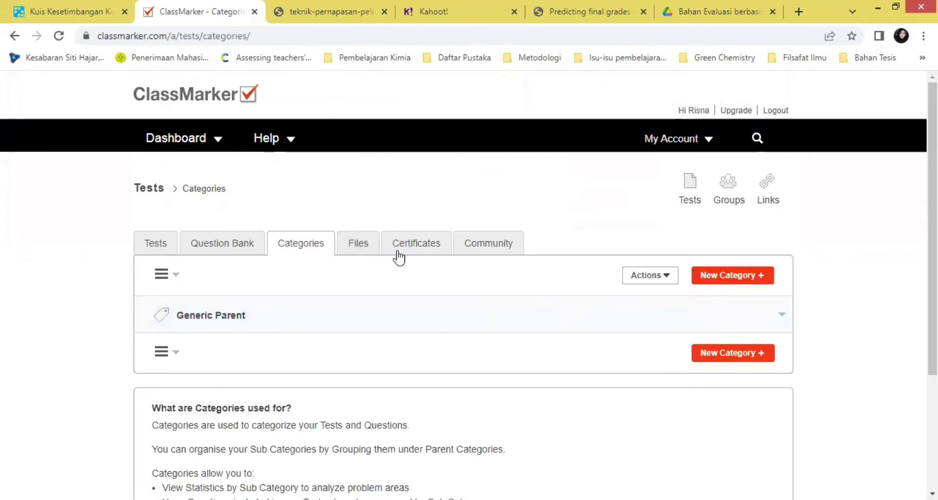
pyautogui.click(372, 254)
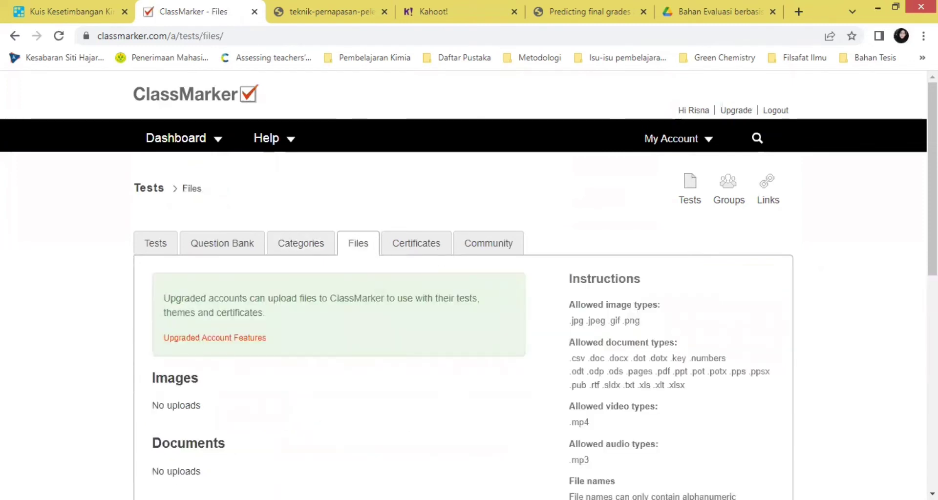
pyautogui.scroll(-2, 593, 188)
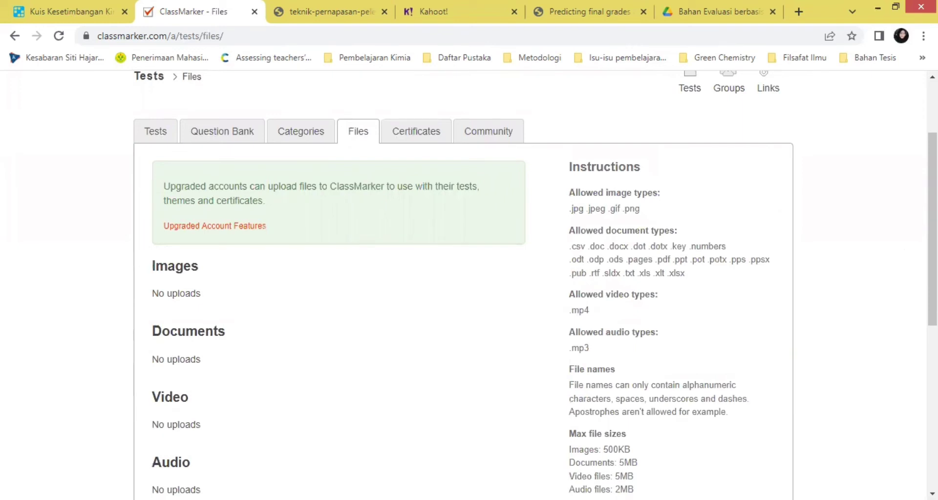
pyautogui.scroll(-2, 470, 283)
pyautogui.scroll(1, 469, 284)
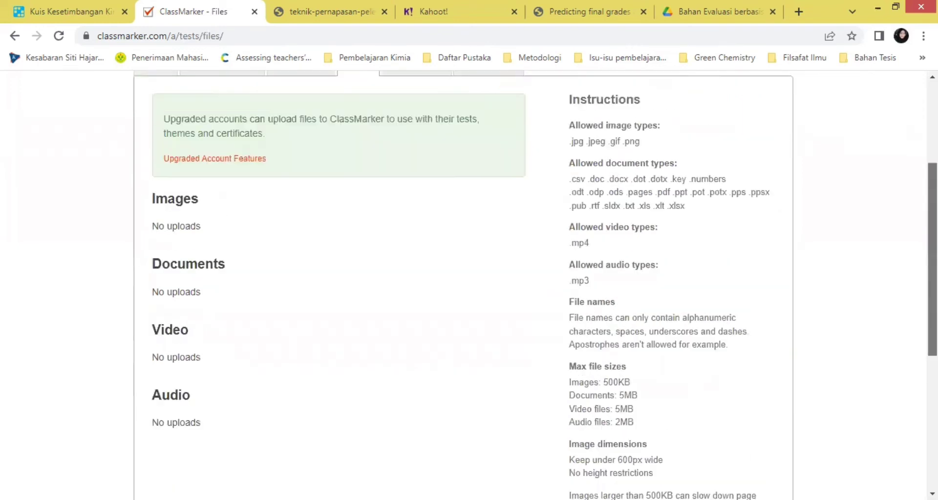
pyautogui.scroll(1, 896, 256)
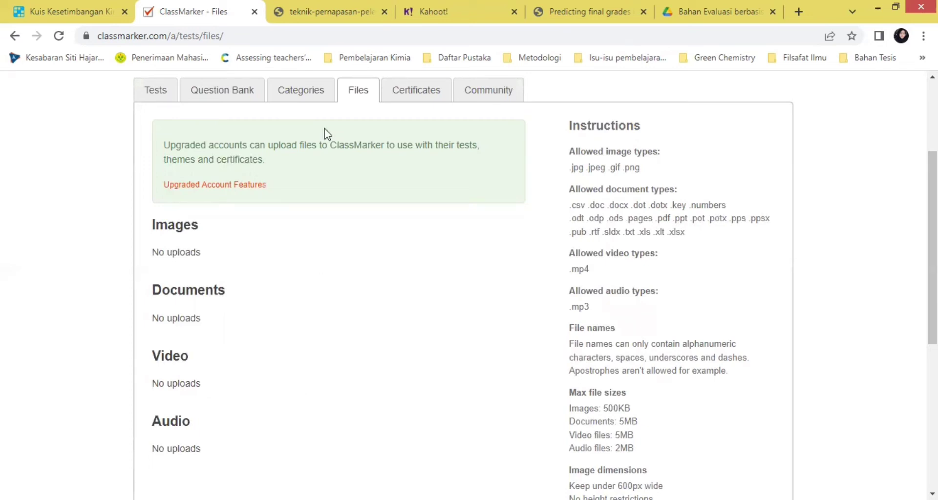
# - View the Certificates page and the Community page for sharing and searching tests
pyautogui.click(413, 95)
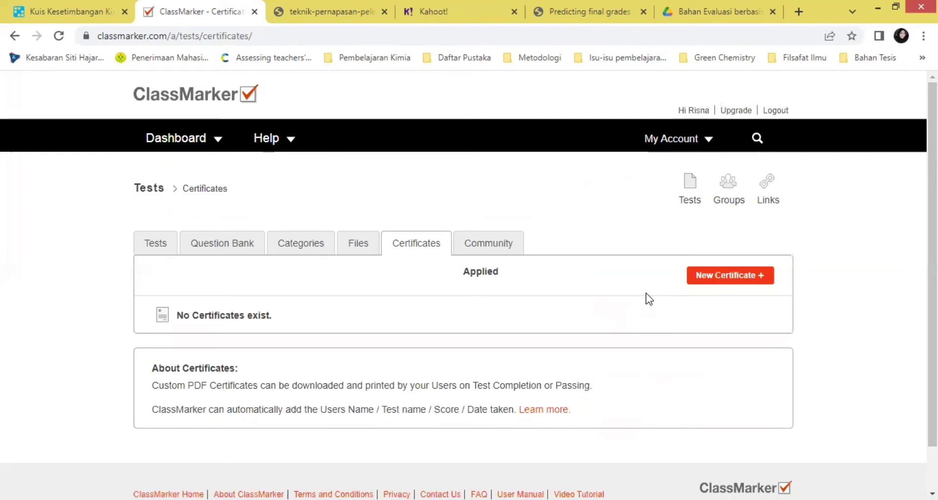
pyautogui.click(483, 242)
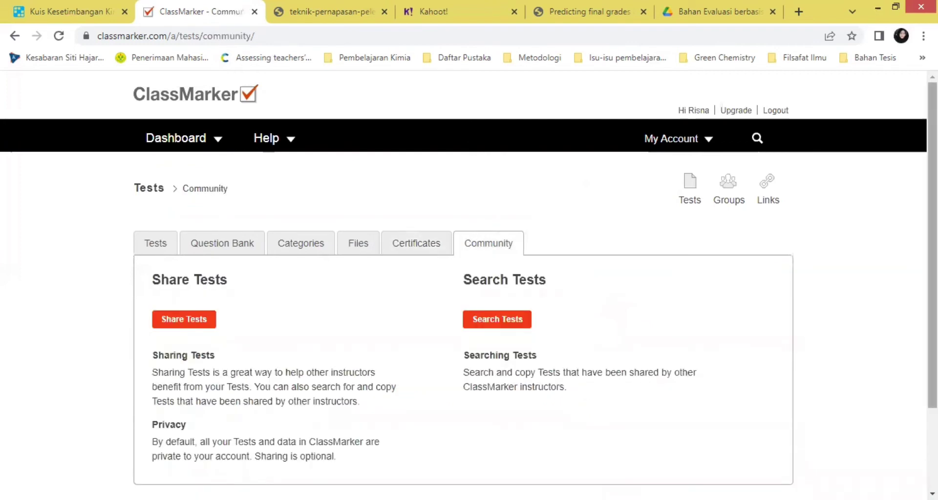
# - Look over the Community page's notes on sharing tests, privacy and searching tests
pyautogui.scroll(-1, 469, 280)
pyautogui.scroll(-2, 469, 280)
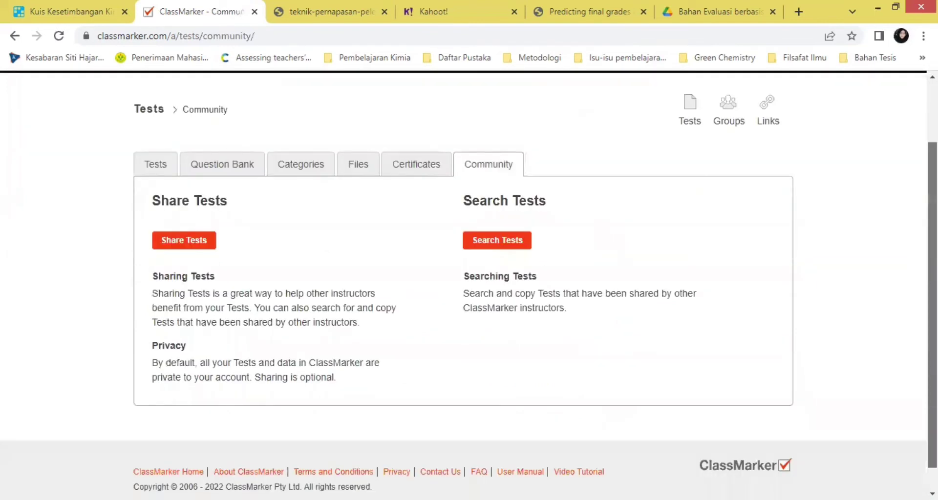
pyautogui.scroll(1, 564, 264)
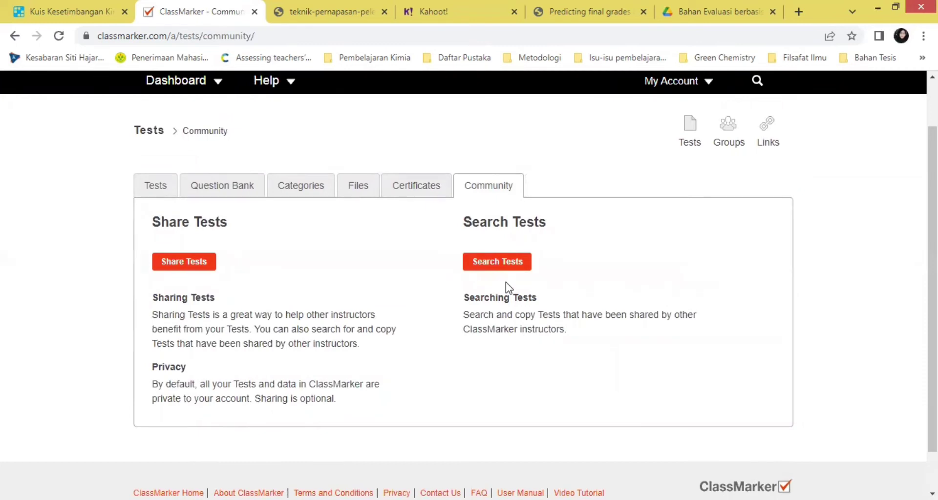
# - Create a new test named "Kesetimbangan Kimia" from the tests list and proceed to adding questions
pyautogui.click(162, 195)
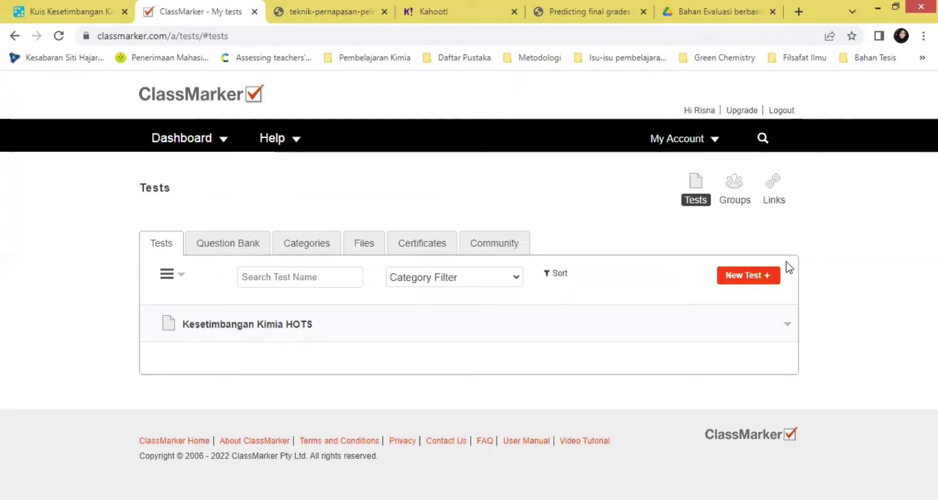
pyautogui.click(754, 283)
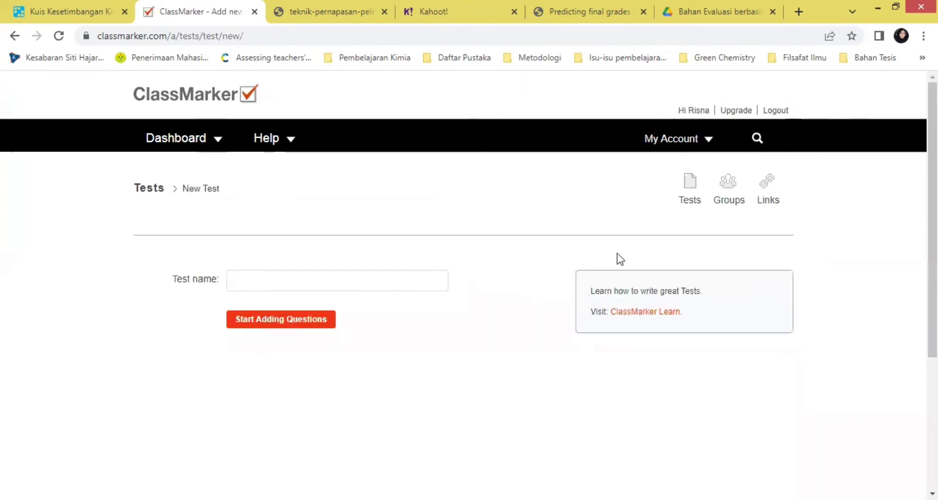
pyautogui.click(309, 278)
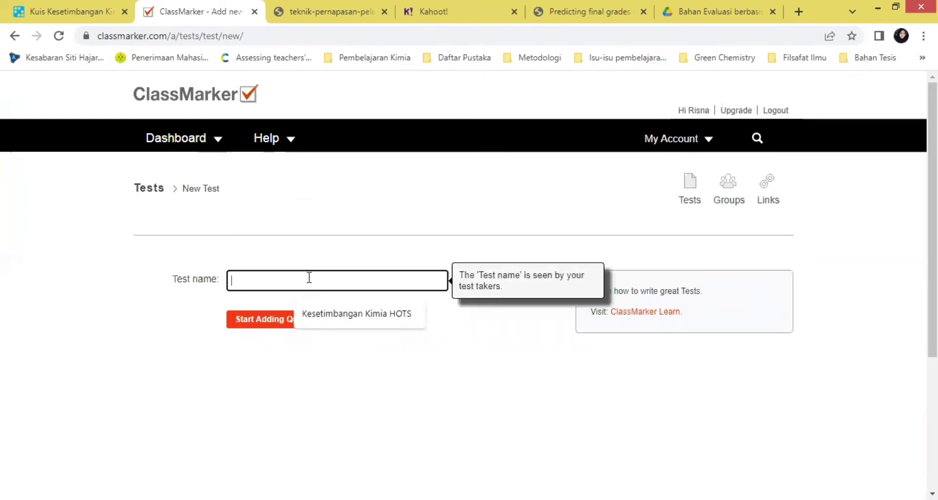
pyautogui.write('Kesetimvan')
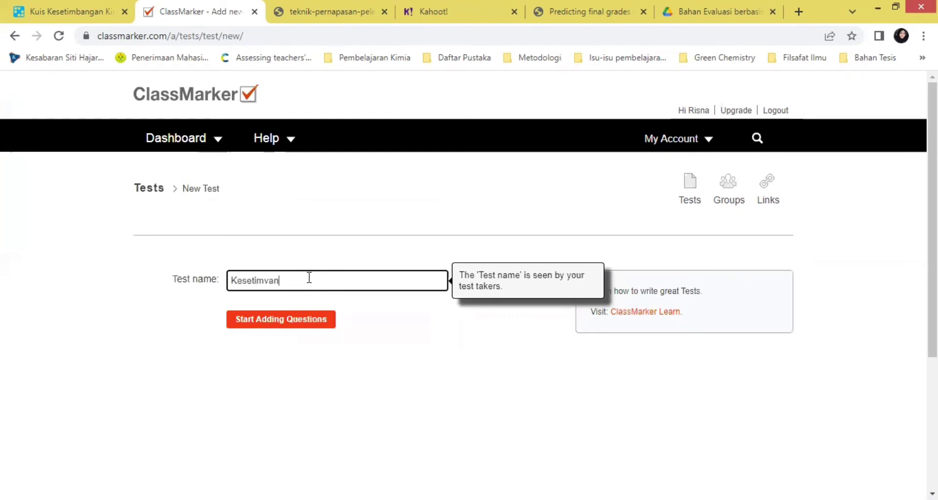
pyautogui.press('BackSpace')
pyautogui.press('BackSpace')
pyautogui.write('ba')
pyautogui.press('BackSpace')
pyautogui.press('BackSpace')
pyautogui.press('BackSpace')
pyautogui.write('bangan')
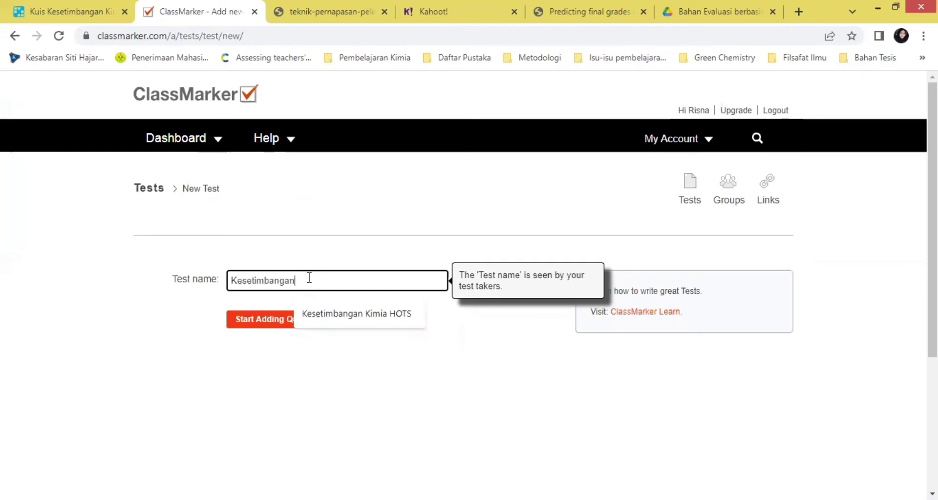
pyautogui.write(' Kimia')
pyautogui.click(495, 397)
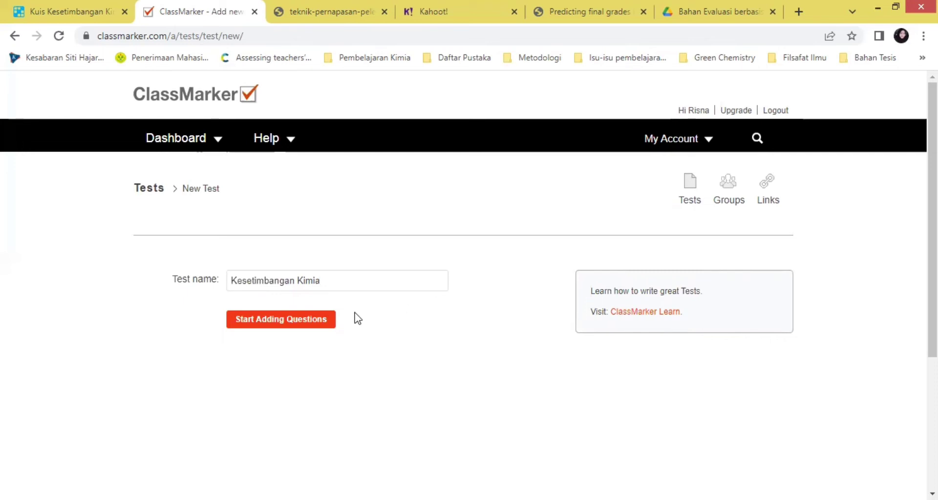
pyautogui.click(326, 321)
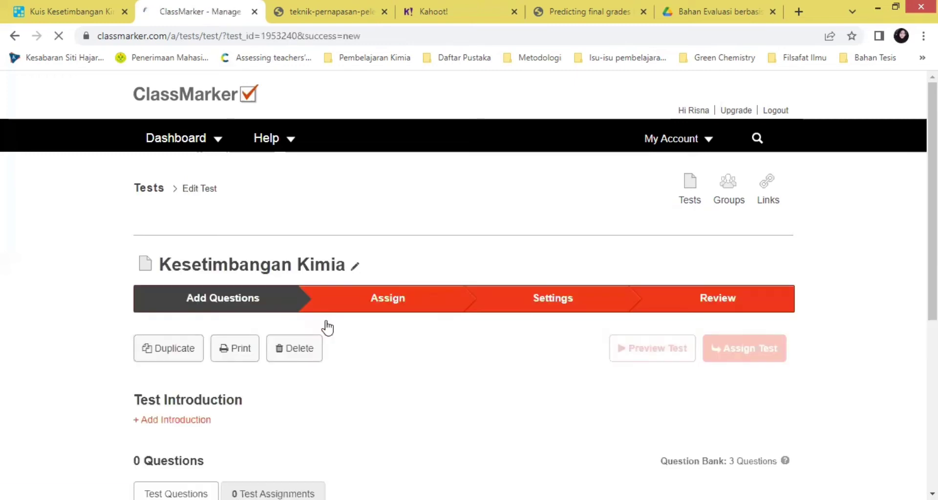
# - Look over the new test's edit page, opening and closing the optional introduction text editor
pyautogui.scroll(-1, 469, 283)
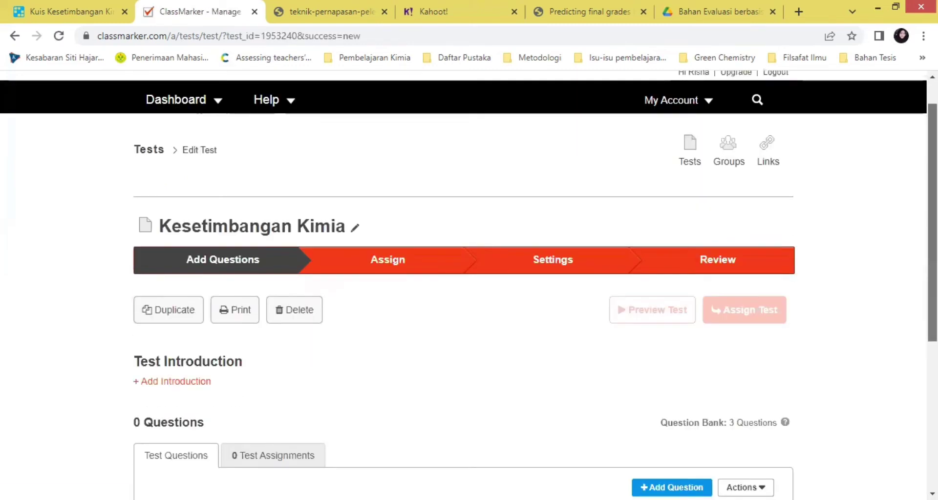
pyautogui.scroll(-2, 409, 267)
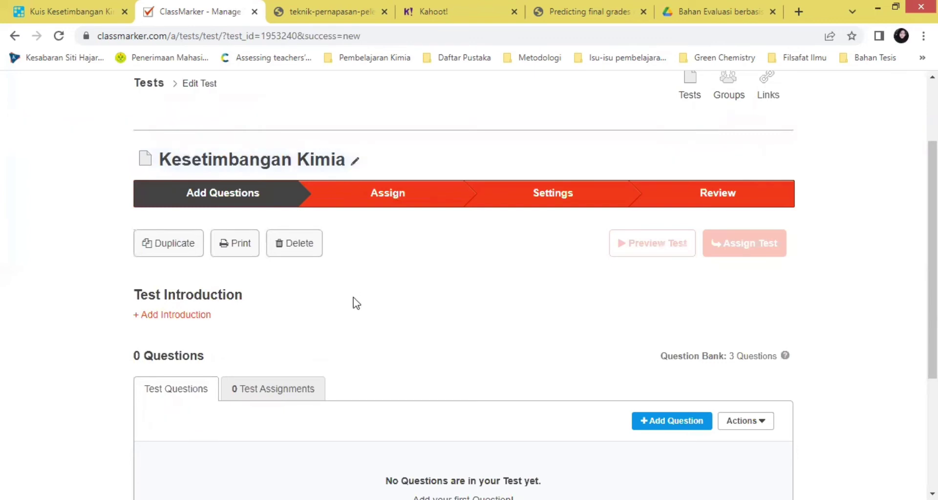
pyautogui.click(193, 316)
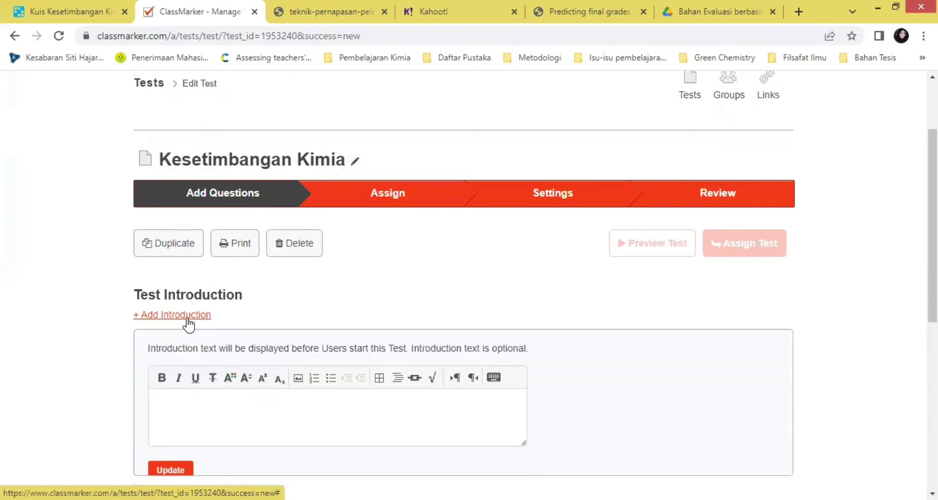
pyautogui.click(187, 317)
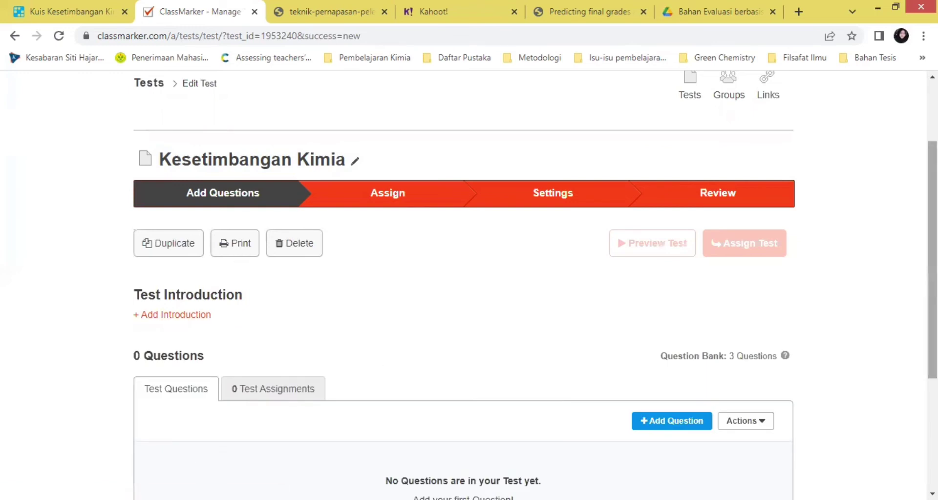
# - Examine the ways to add questions to the test and the available question actions, such as ordering, settings and export
pyautogui.scroll(-2, 463, 284)
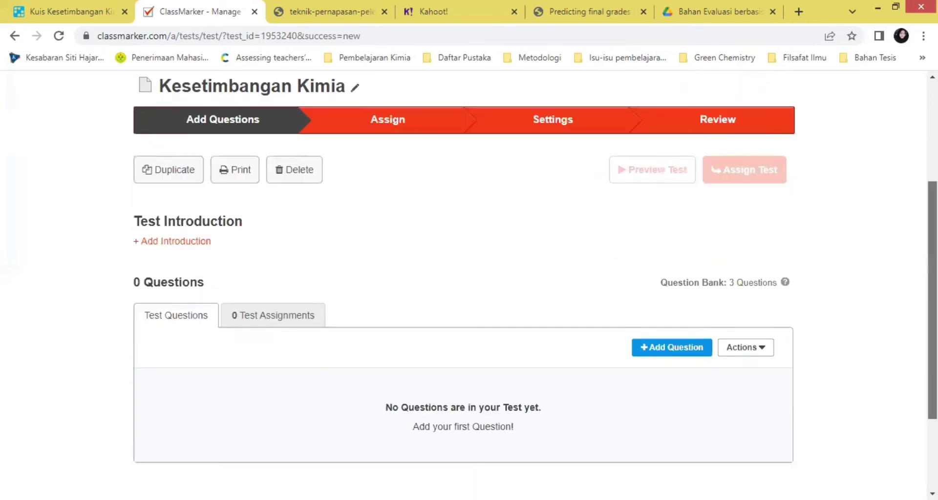
pyautogui.scroll(-1, 737, 319)
pyautogui.click(701, 315)
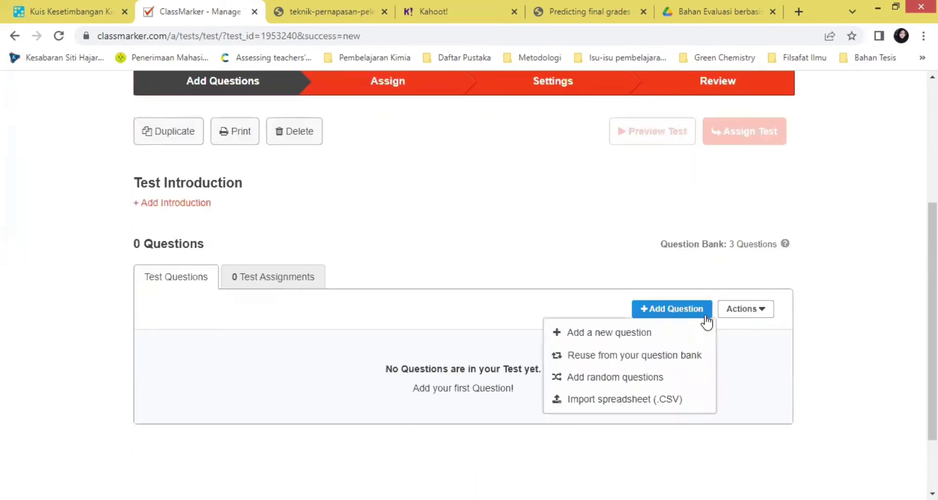
pyautogui.click(750, 310)
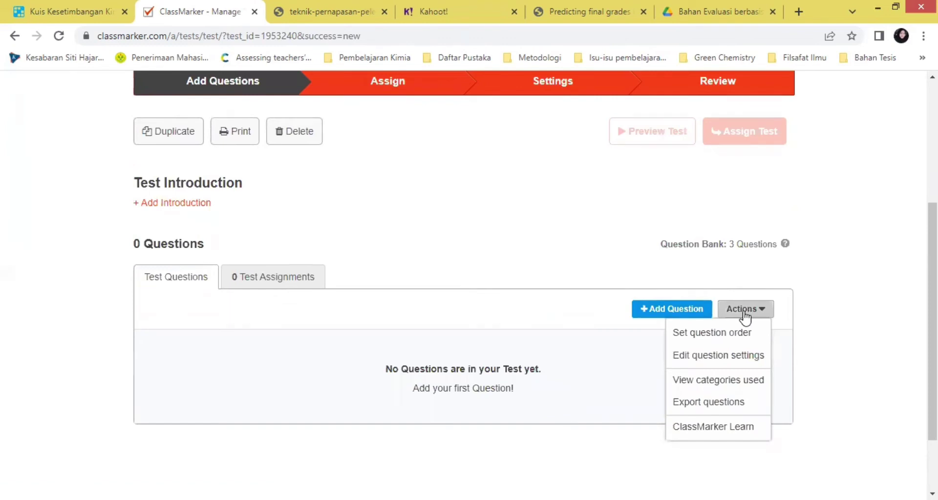
pyautogui.click(695, 313)
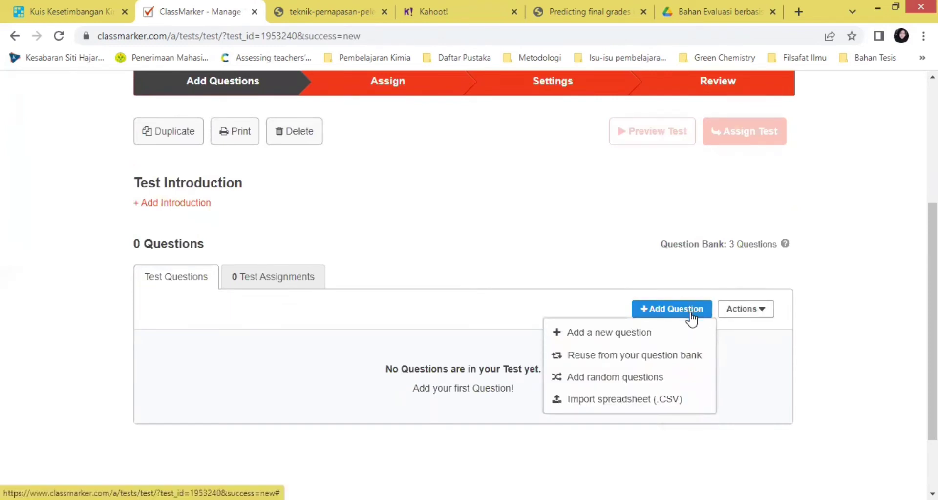
pyautogui.click(675, 336)
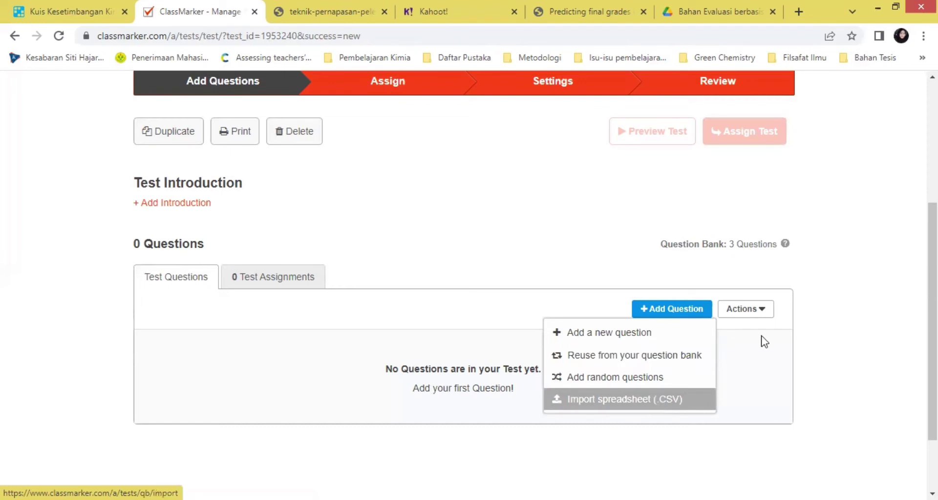
pyautogui.click(714, 321)
pyautogui.click(693, 318)
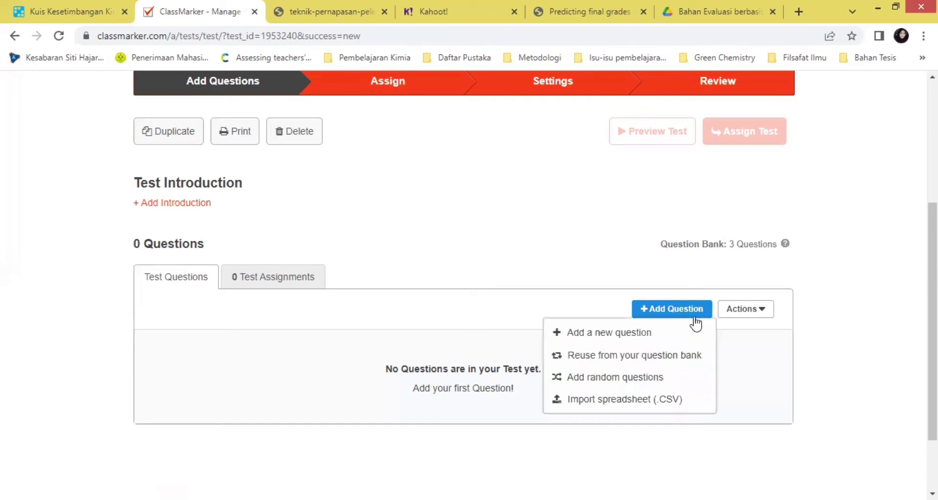
pyautogui.click(743, 317)
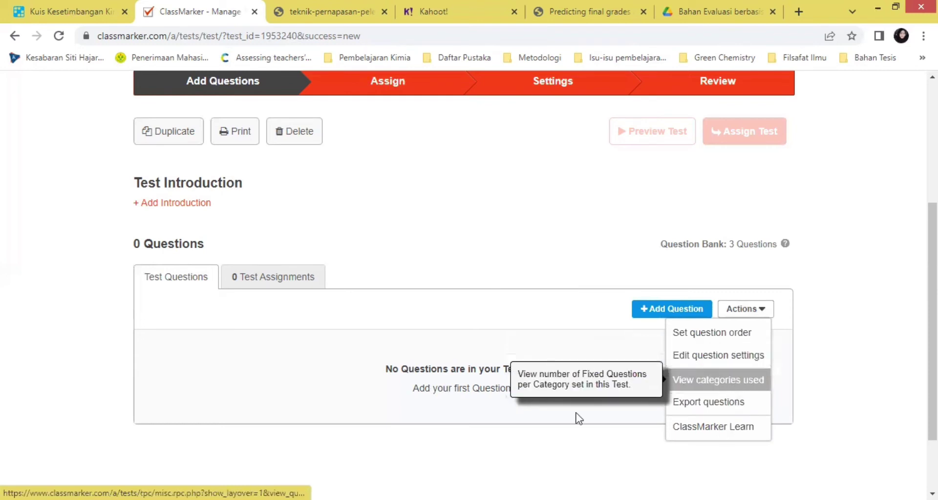
pyautogui.click(477, 347)
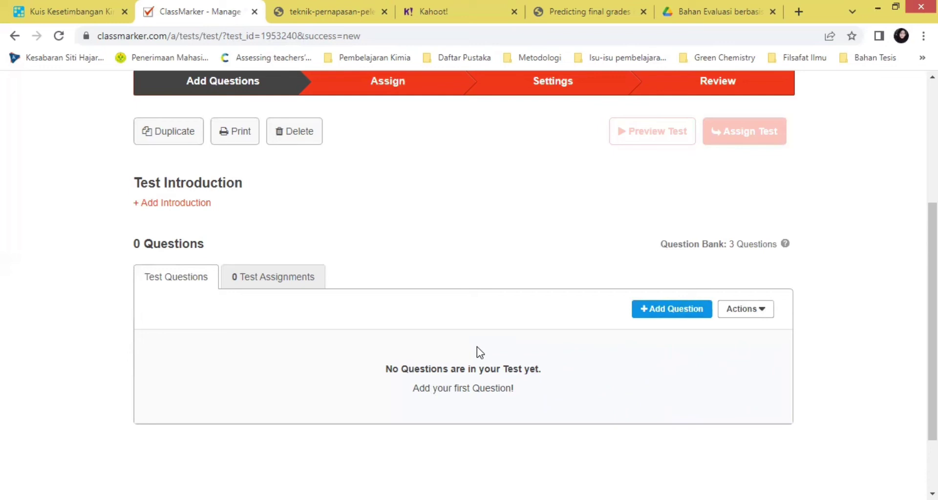
# - Start a new question for the Kesetimbangan Kimia test and look over the multiple choice question form
pyautogui.click(676, 315)
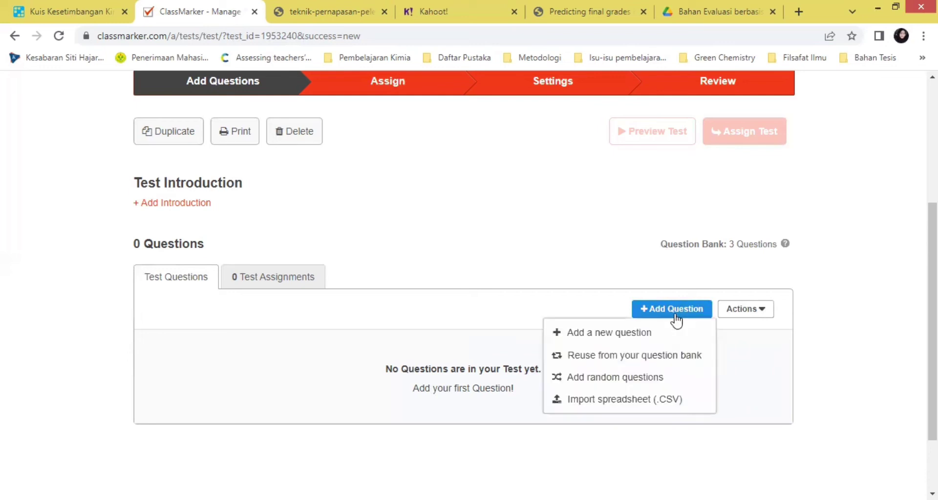
pyautogui.click(652, 337)
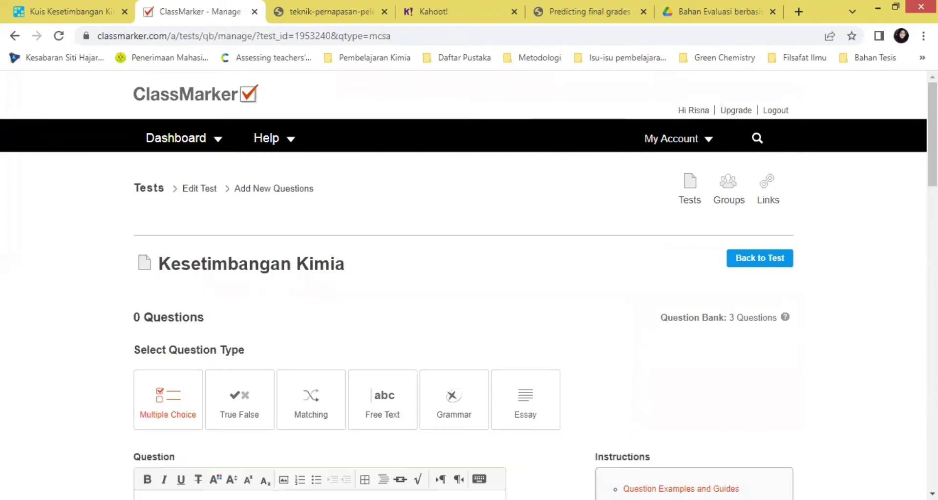
pyautogui.scroll(2, 469, 284)
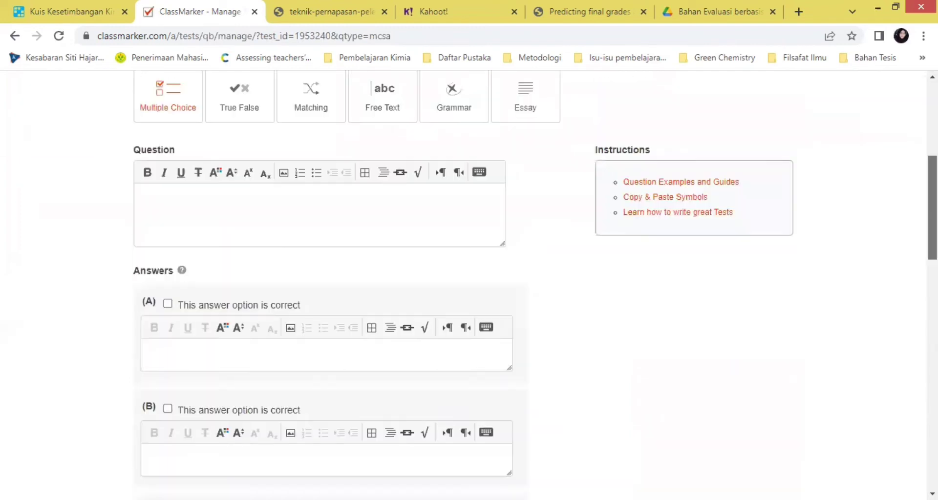
pyautogui.scroll(3, 470, 283)
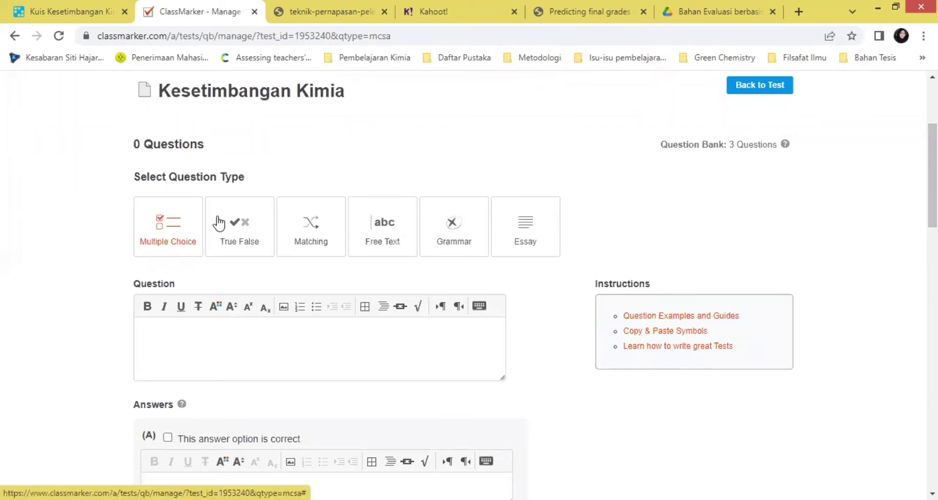
# - Preview the question forms for the True False, Matching, Free Text, Grammar and Essay types in turn
pyautogui.click(240, 224)
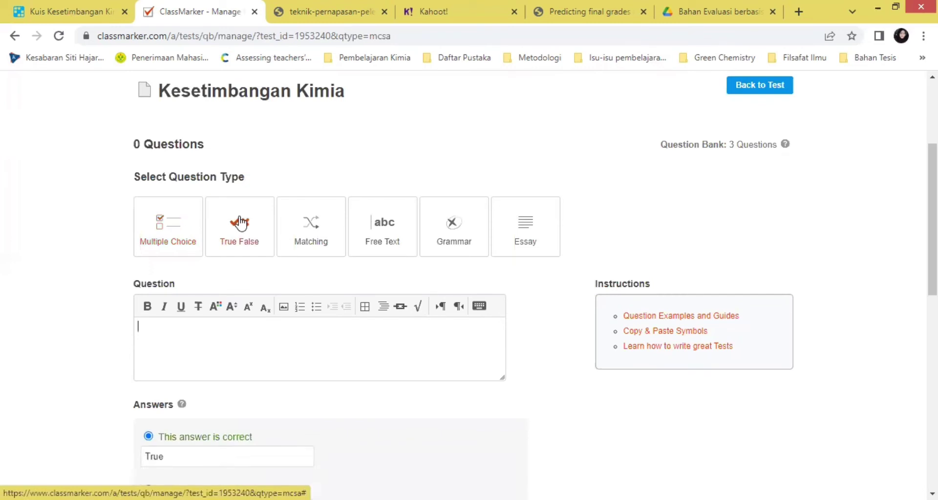
pyautogui.click(326, 233)
pyautogui.click(380, 235)
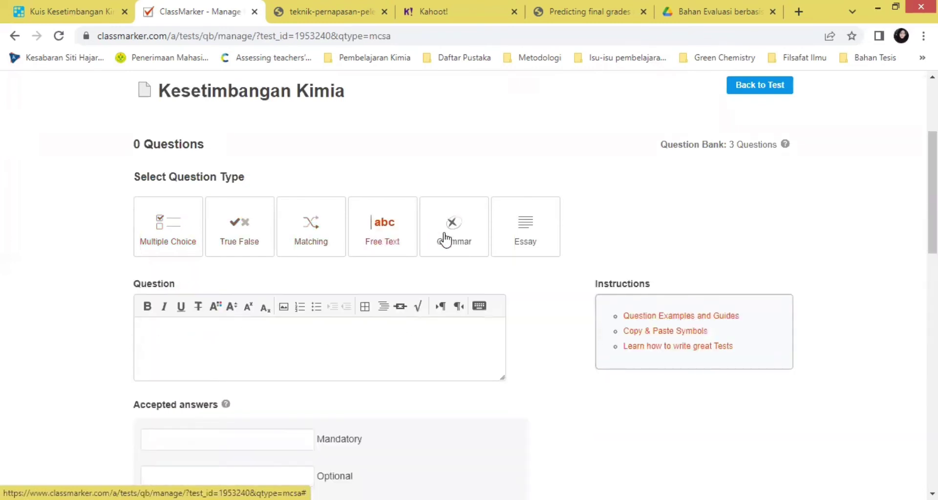
pyautogui.click(444, 238)
pyautogui.click(519, 241)
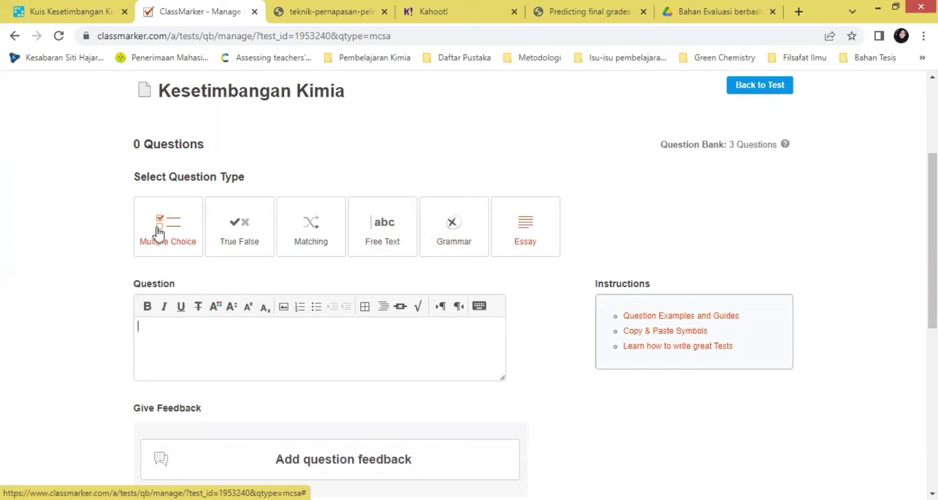
# - Examine the True False, Matching, Free Text, Grammar and Essay forms again, including the Free Text accepted-answer fields
pyautogui.click(242, 246)
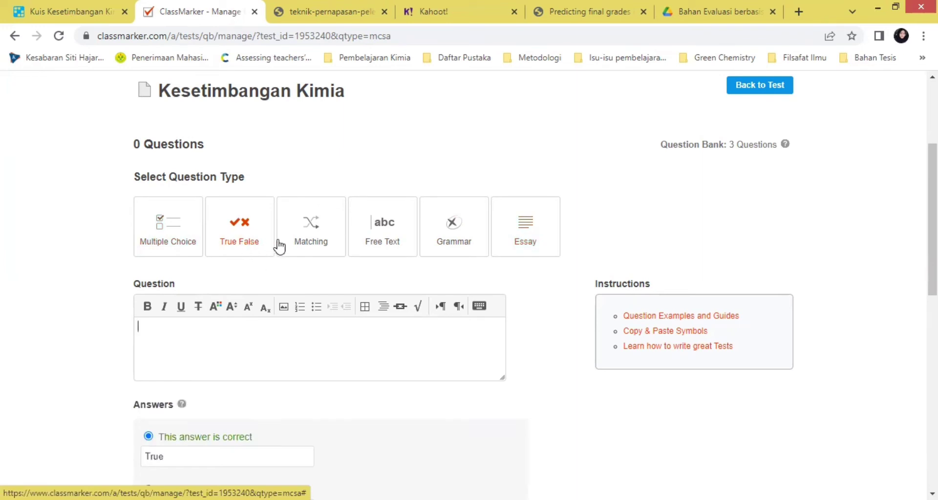
pyautogui.click(326, 237)
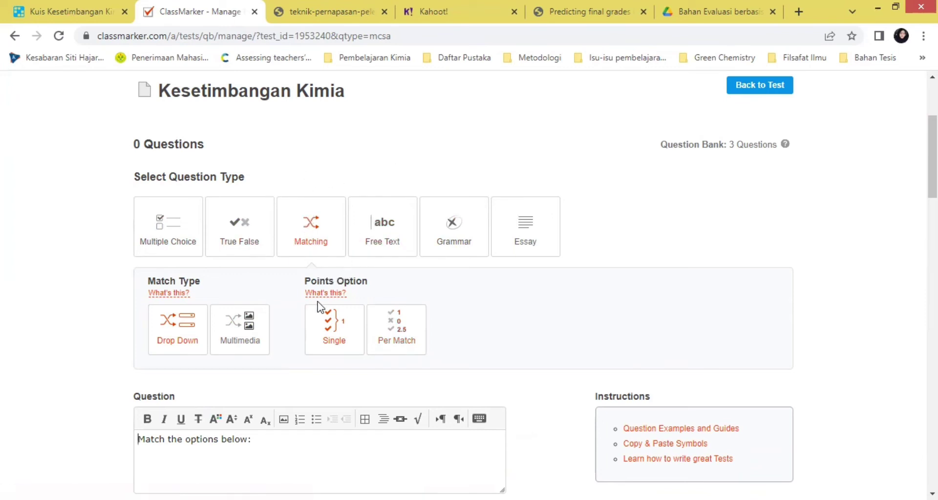
pyautogui.click(364, 245)
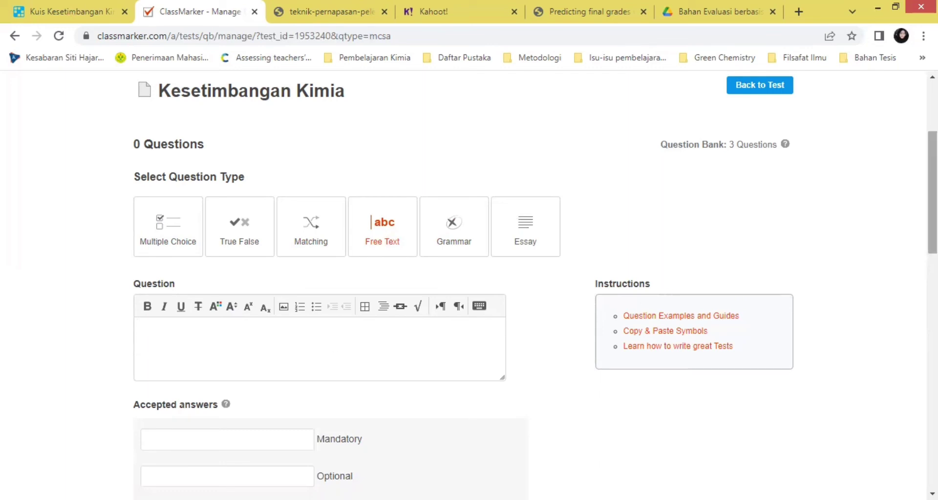
pyautogui.scroll(-4, 932, 196)
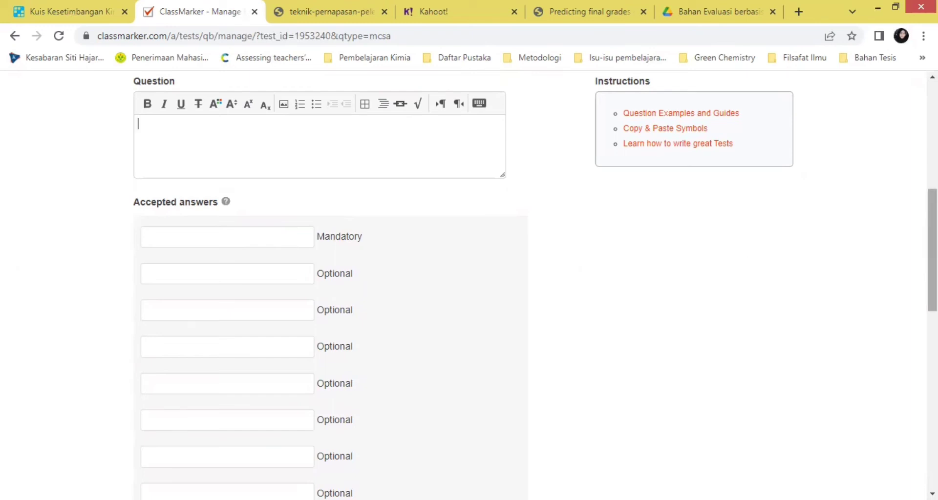
pyautogui.scroll(3, 932, 249)
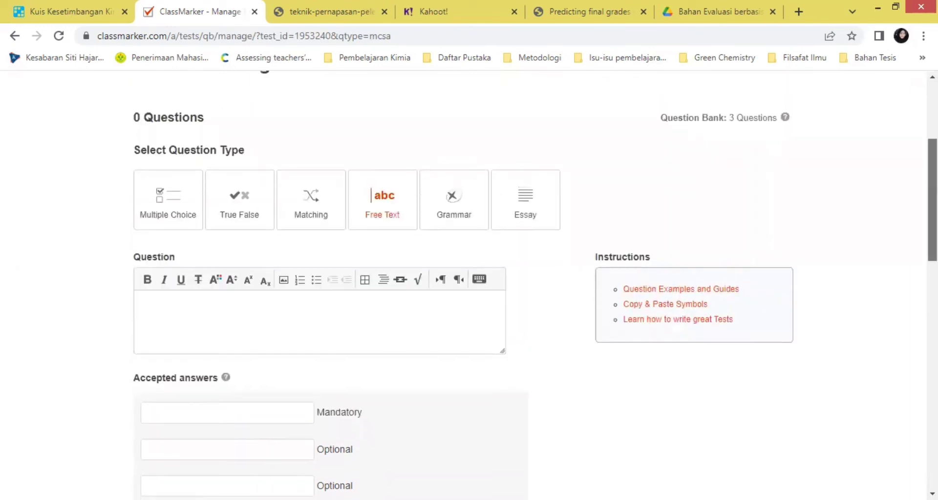
pyautogui.click(447, 215)
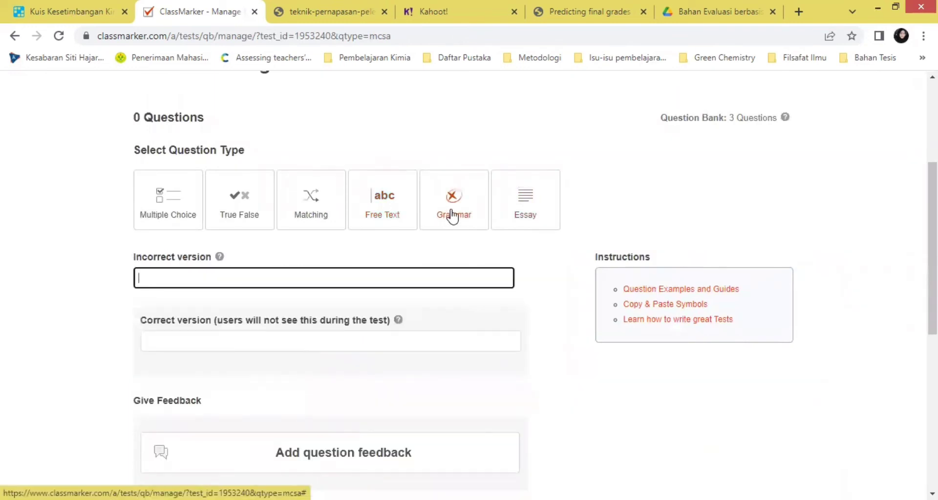
pyautogui.click(529, 203)
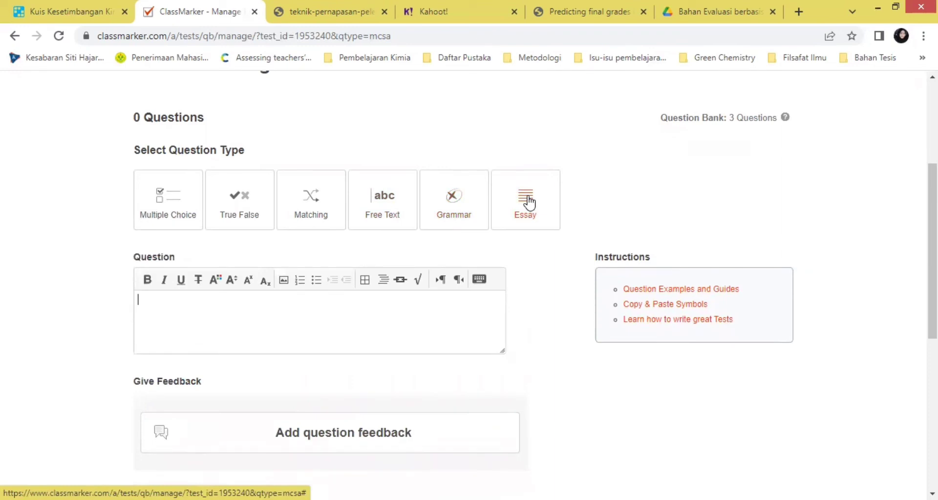
# - Switch the question type to Multiple Choice and look over the question editor and the fields for answer options A and B
pyautogui.click(158, 211)
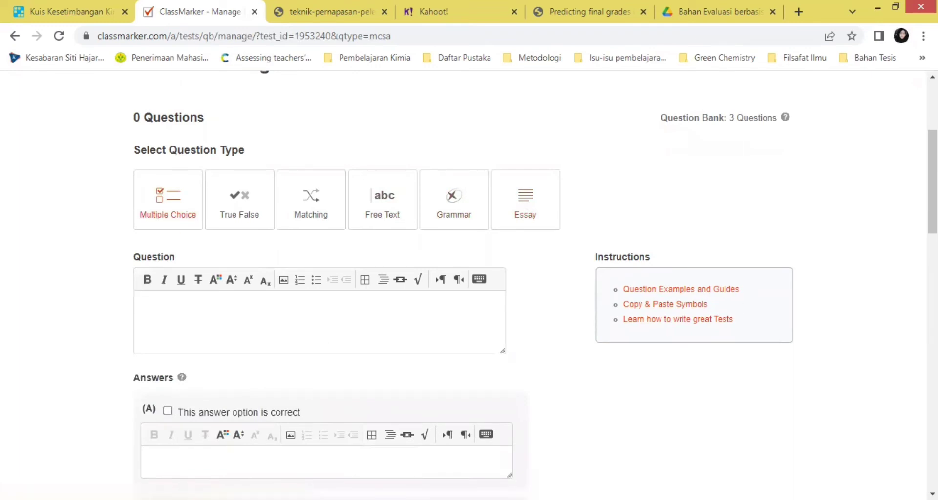
pyautogui.scroll(-1, 366, 198)
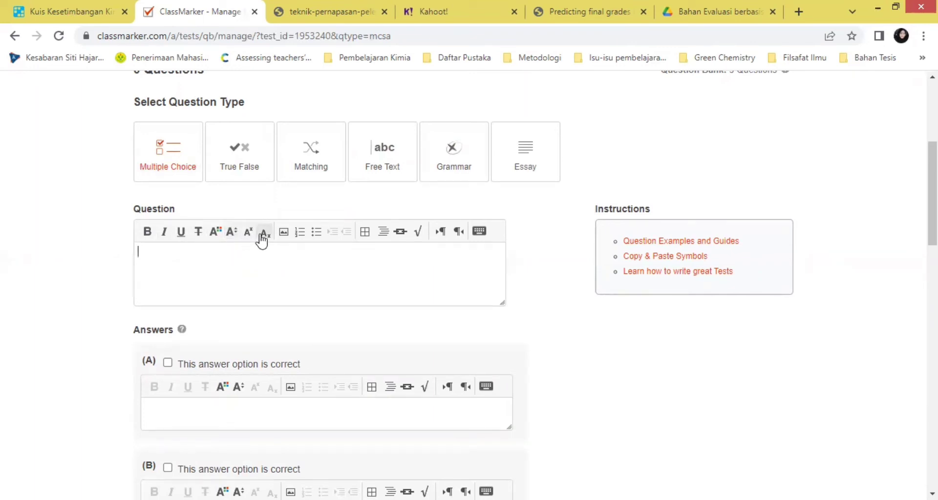
pyautogui.click(309, 232)
pyautogui.scroll(-3, 932, 205)
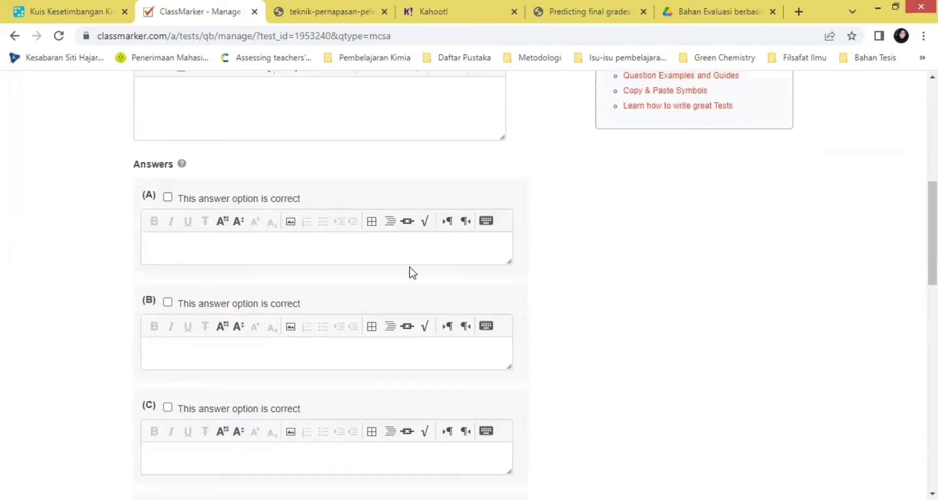
pyautogui.click(322, 259)
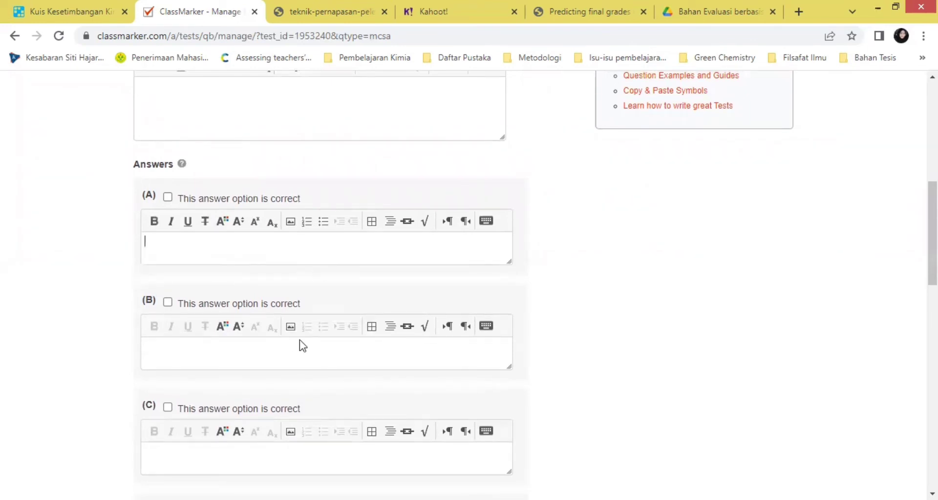
pyautogui.click(295, 357)
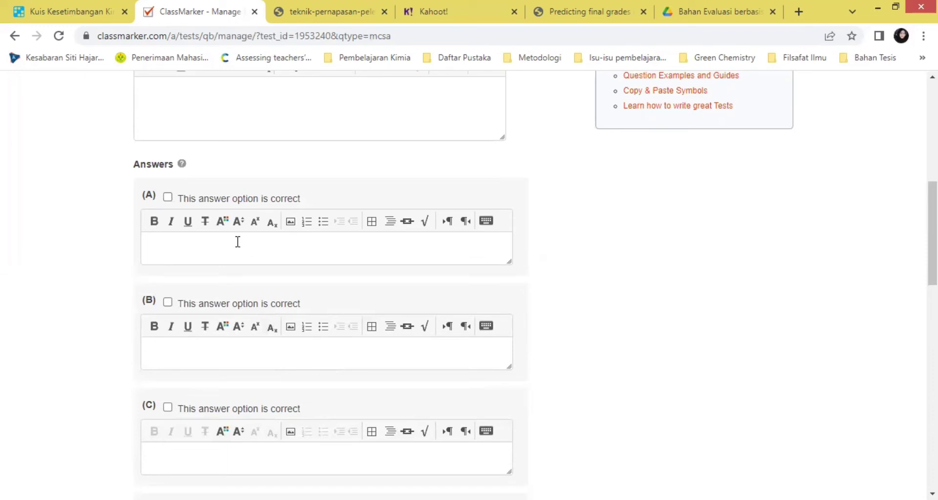
pyautogui.click(168, 197)
# - Examine the rest of the multiple choice form, including the extra answer options, selected correct answers and question feedback sections
pyautogui.moveTo(932, 254); pyautogui.dragTo(933, 346)
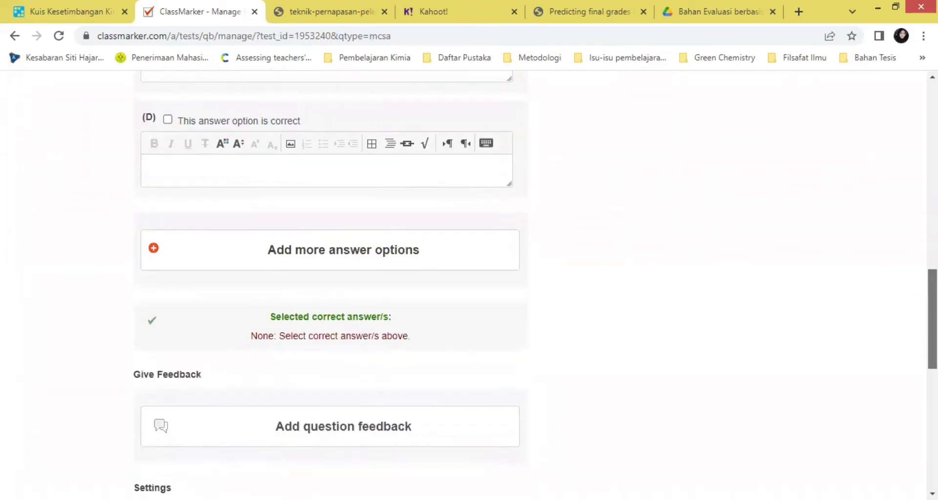
pyautogui.scroll(12, 910, 220)
pyautogui.scroll(-11, 909, 196)
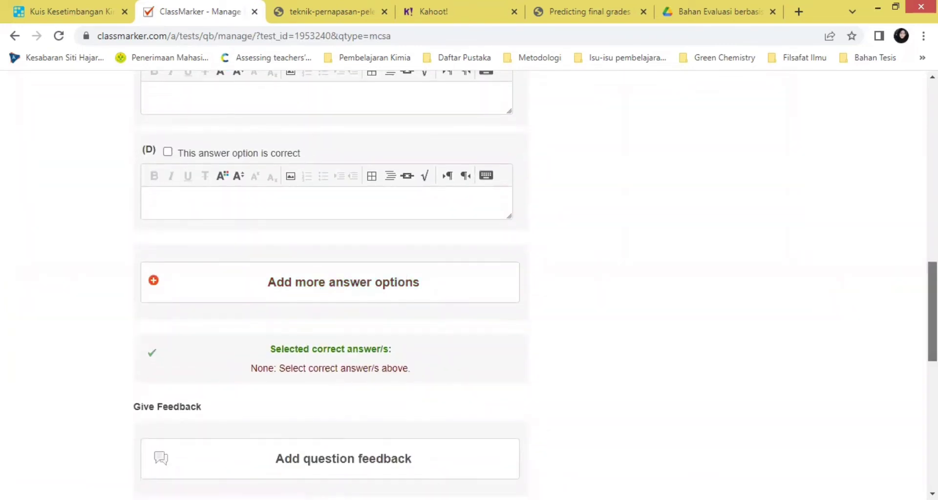
pyautogui.moveTo(933, 313); pyautogui.dragTo(933, 326)
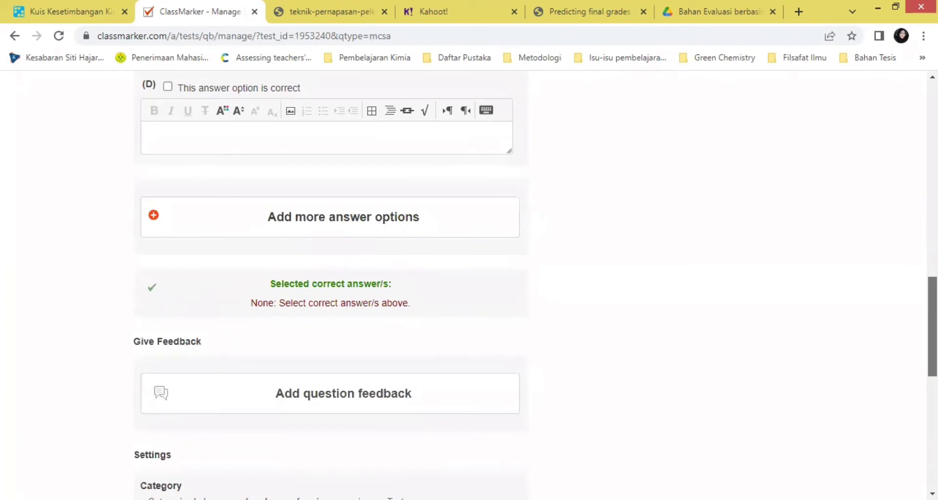
pyautogui.scroll(-4, 467, 266)
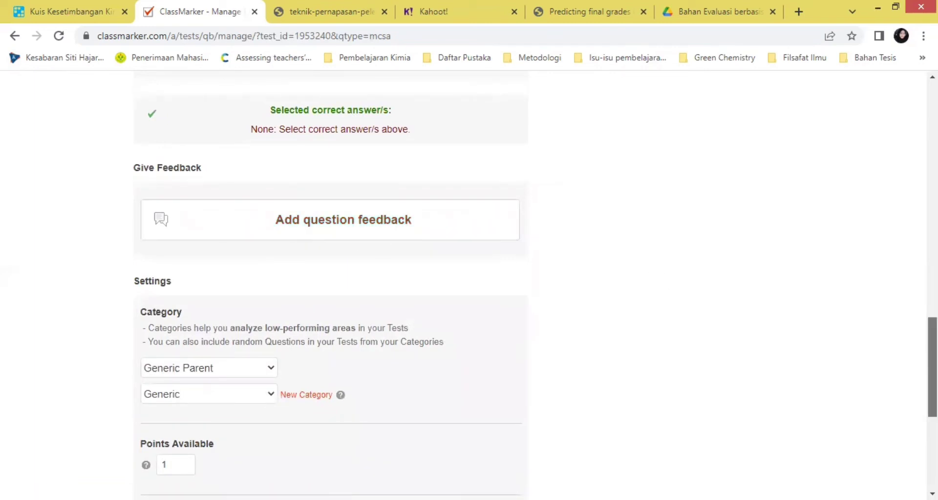
pyautogui.moveTo(932, 367); pyautogui.dragTo(932, 399)
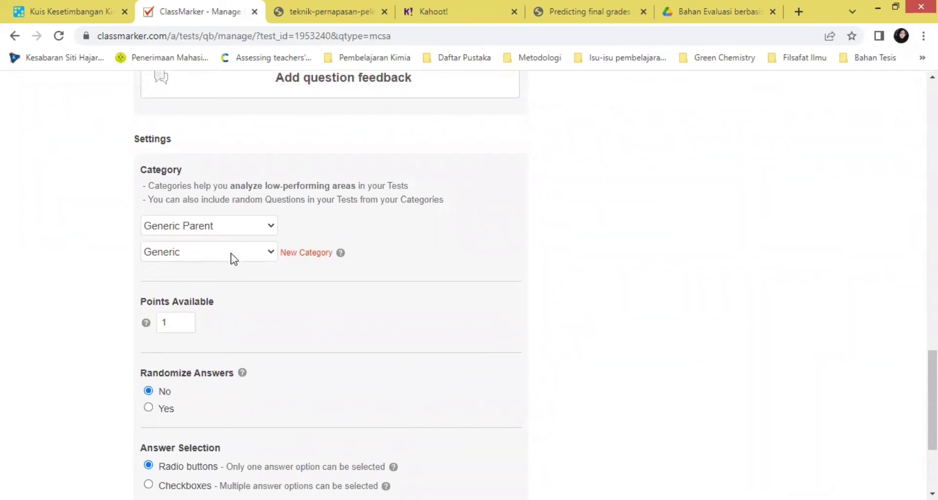
# - Look through the question's category and points settings, and set its answer selection to Checkboxes
pyautogui.click(263, 227)
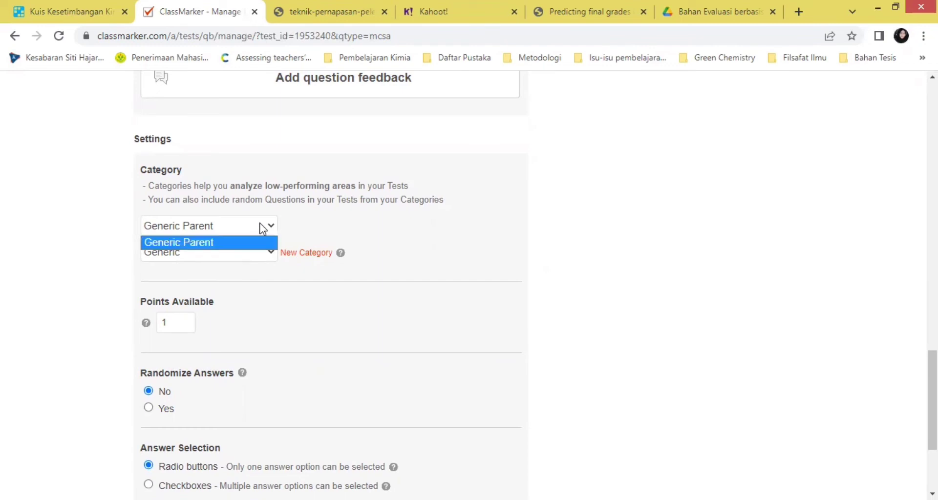
pyautogui.click(254, 252)
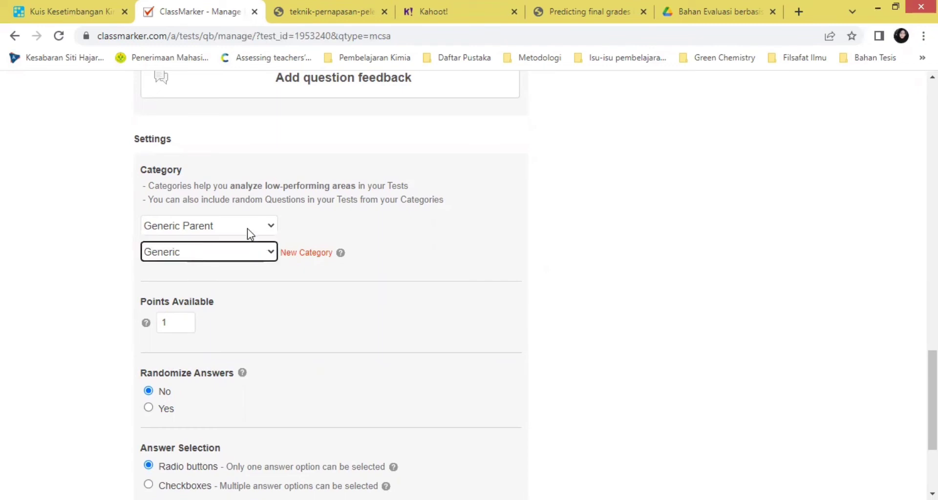
pyautogui.click(248, 228)
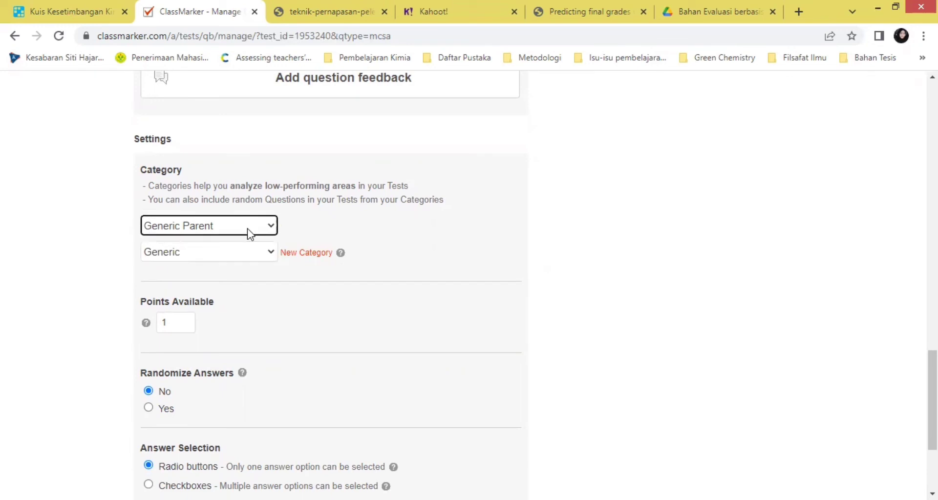
pyautogui.click(617, 273)
pyautogui.click(178, 321)
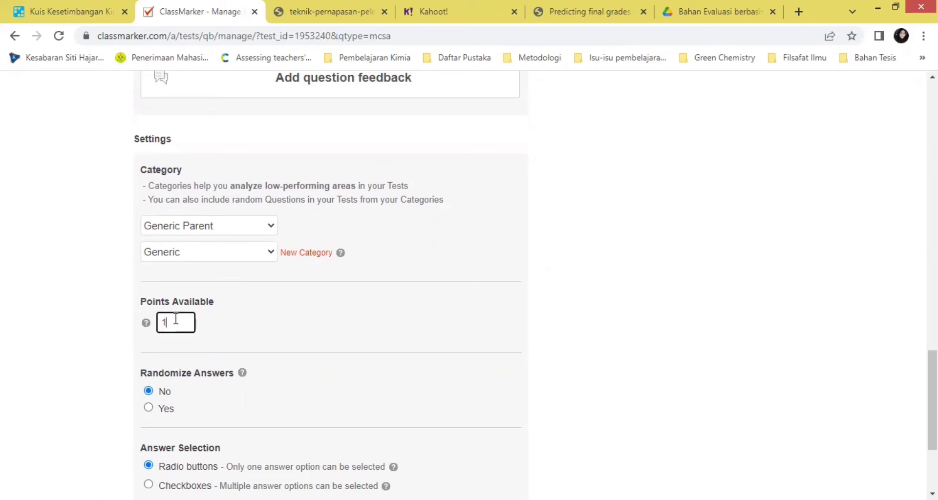
pyautogui.click(730, 311)
pyautogui.scroll(-3, 932, 391)
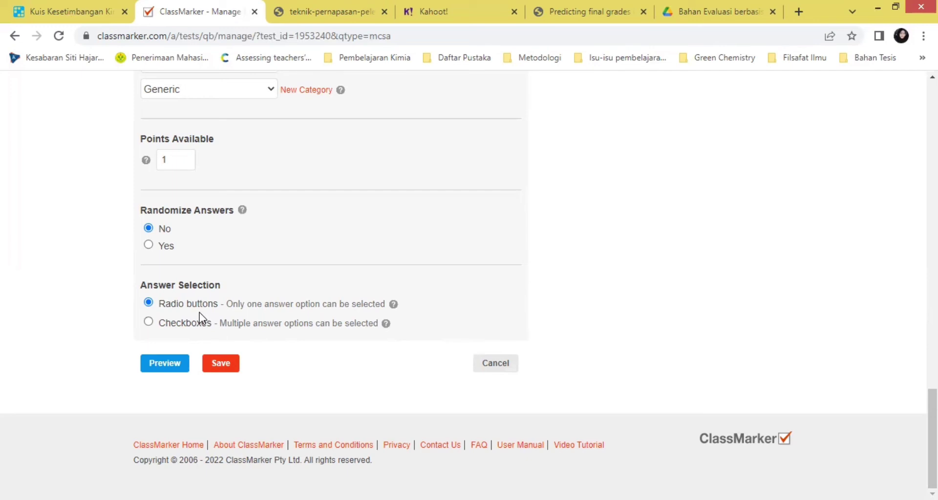
pyautogui.click(149, 324)
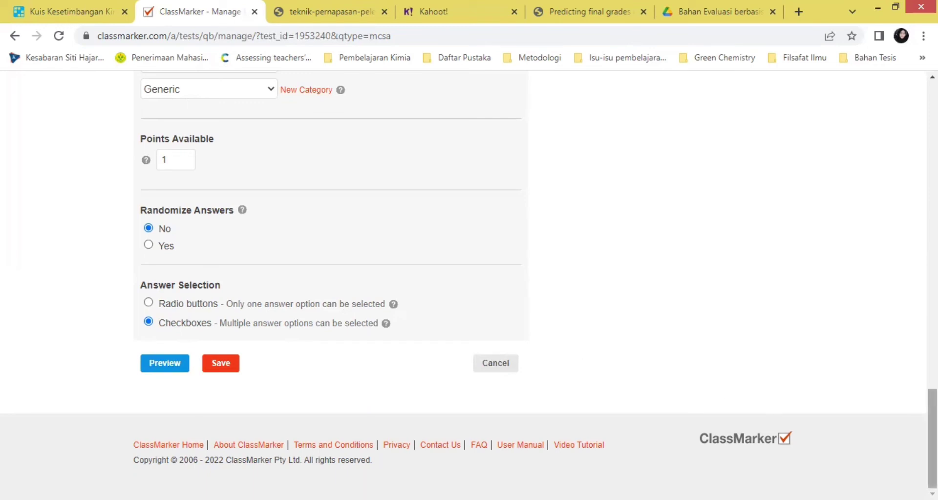
# - Switch the question type to True False and examine its True and False answer fields, feedback section and settings
pyautogui.moveTo(932, 420); pyautogui.dragTo(932, 132)
pyautogui.scroll(-4, 426, 169)
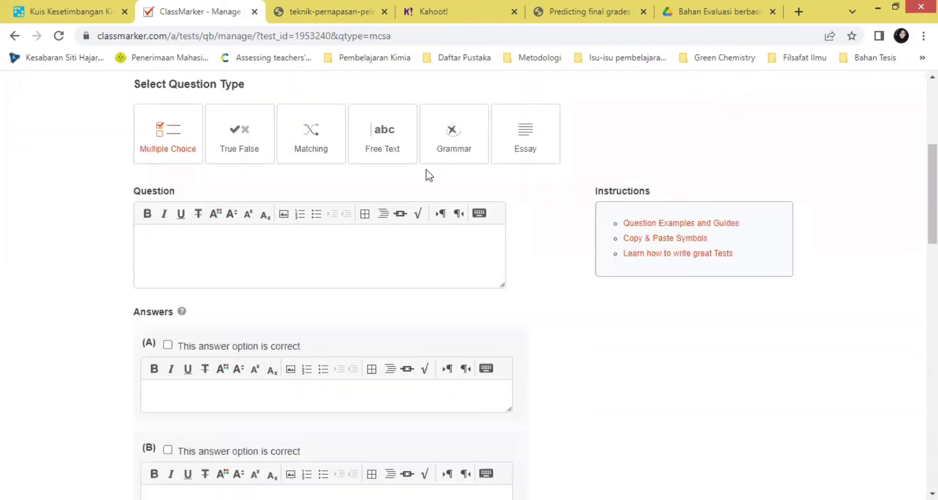
pyautogui.click(242, 152)
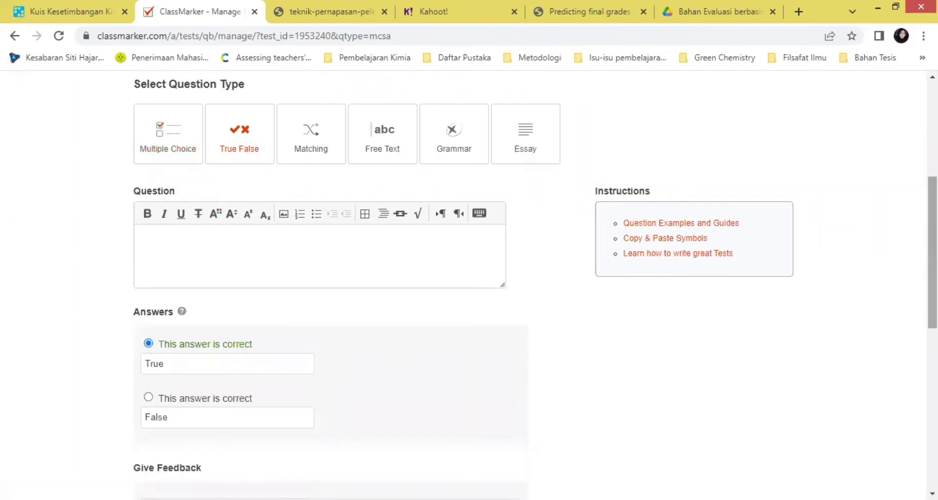
pyautogui.moveTo(933, 254); pyautogui.dragTo(932, 277)
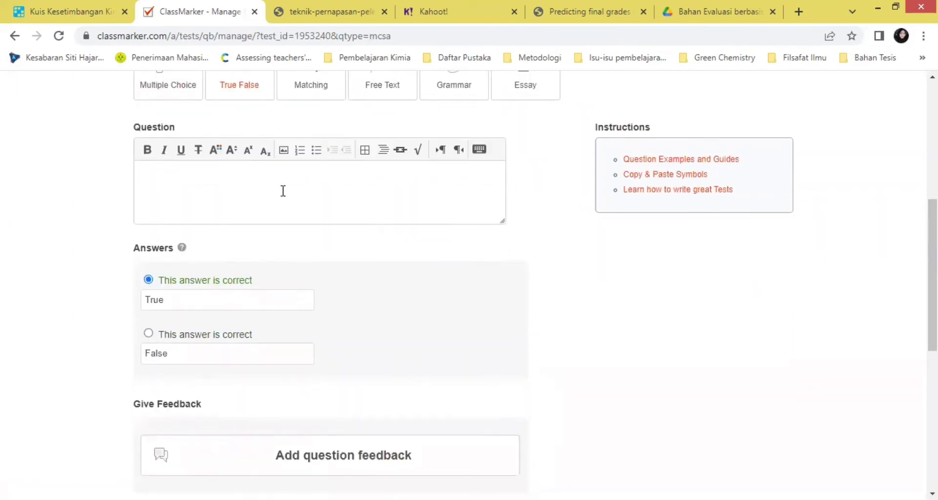
pyautogui.click(242, 297)
pyautogui.click(235, 348)
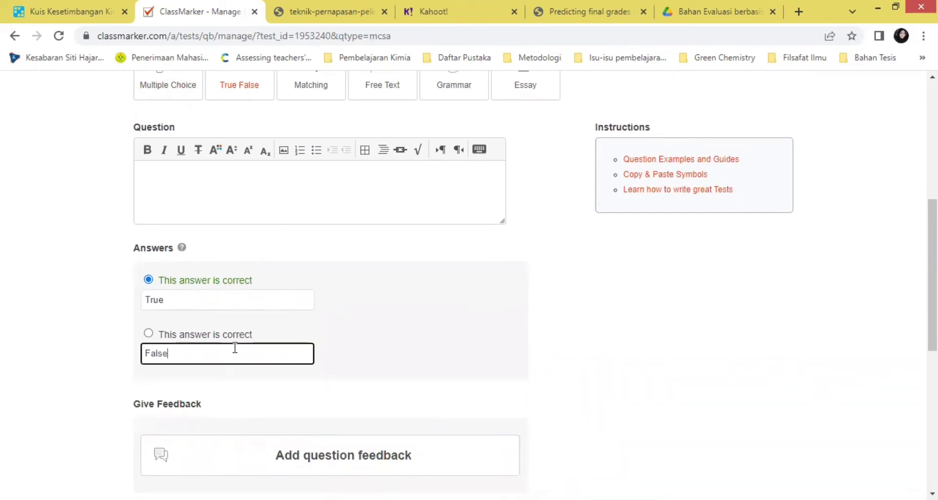
pyautogui.click(189, 297)
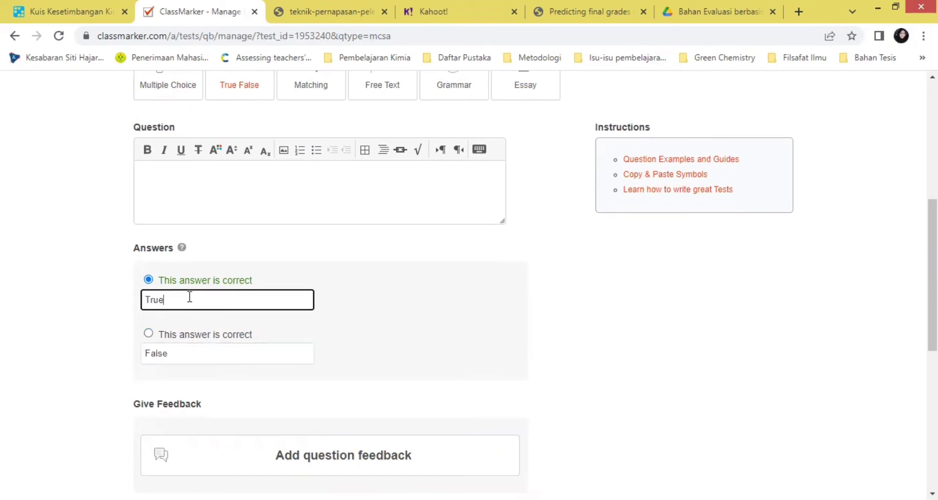
pyautogui.click(188, 355)
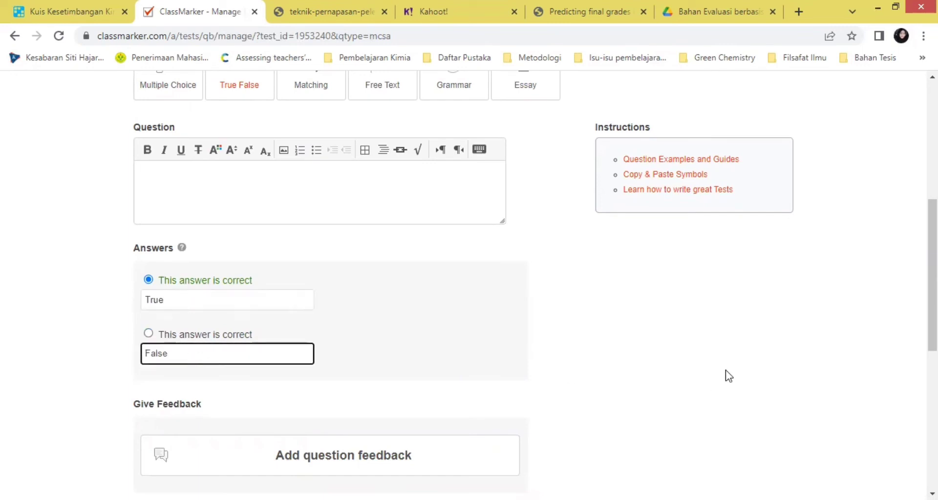
pyautogui.scroll(-6, 330, 283)
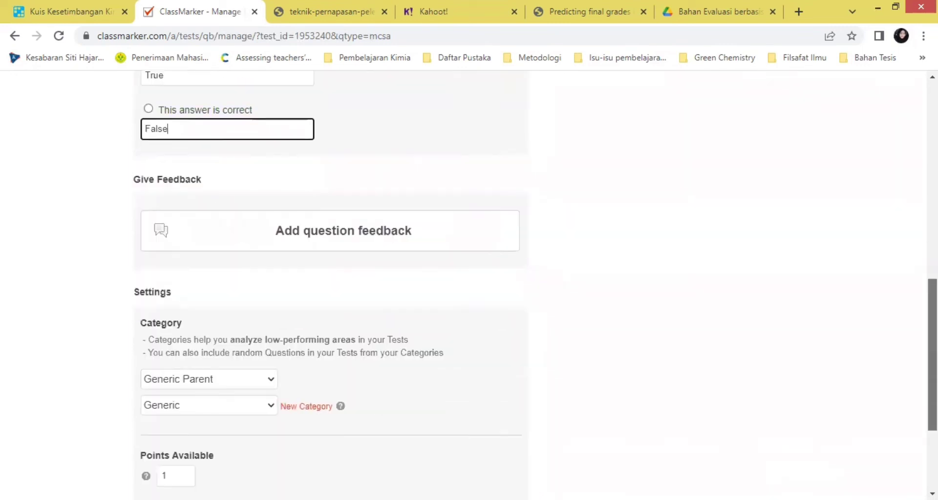
# - Switch the question type to Matching and look over its match type, points option and the points fields for matching pairs
pyautogui.scroll(8, 905, 326)
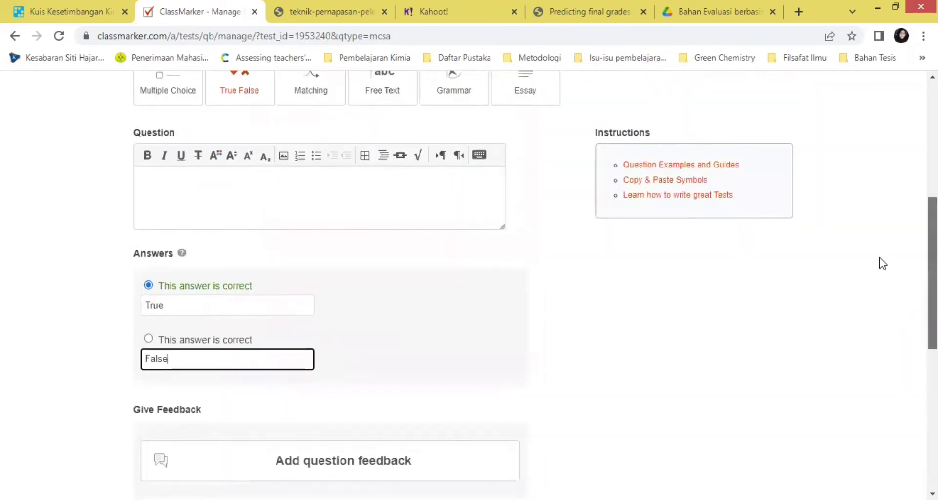
pyautogui.click(303, 240)
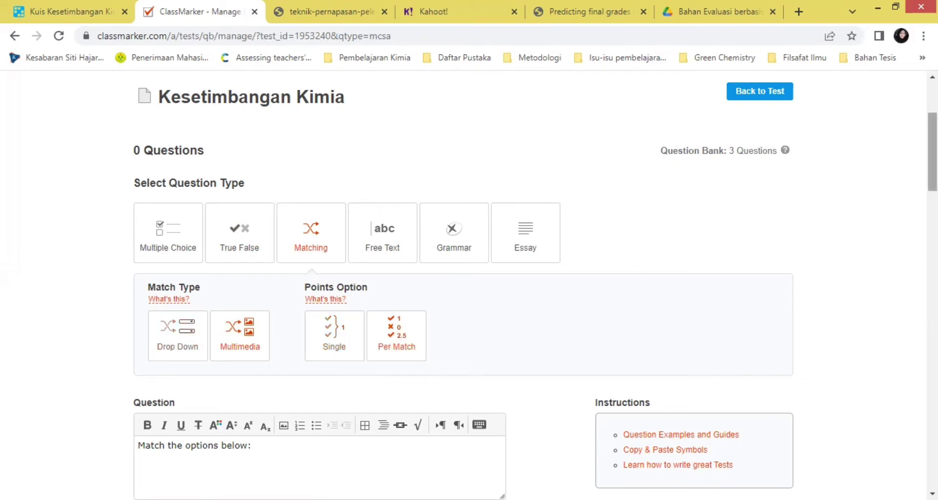
pyautogui.moveTo(932, 152); pyautogui.dragTo(932, 215)
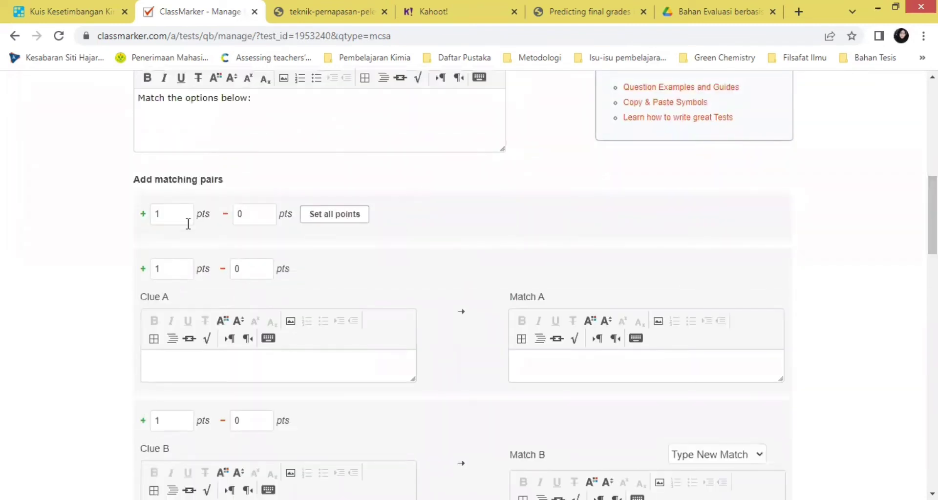
pyautogui.click(172, 217)
pyautogui.click(258, 218)
pyautogui.click(173, 270)
pyautogui.click(258, 269)
pyautogui.click(749, 371)
# - Examine the remaining clue and match pairs and the options for adding matching pairs, incorrect matches and feedback
pyautogui.scroll(-8, 749, 371)
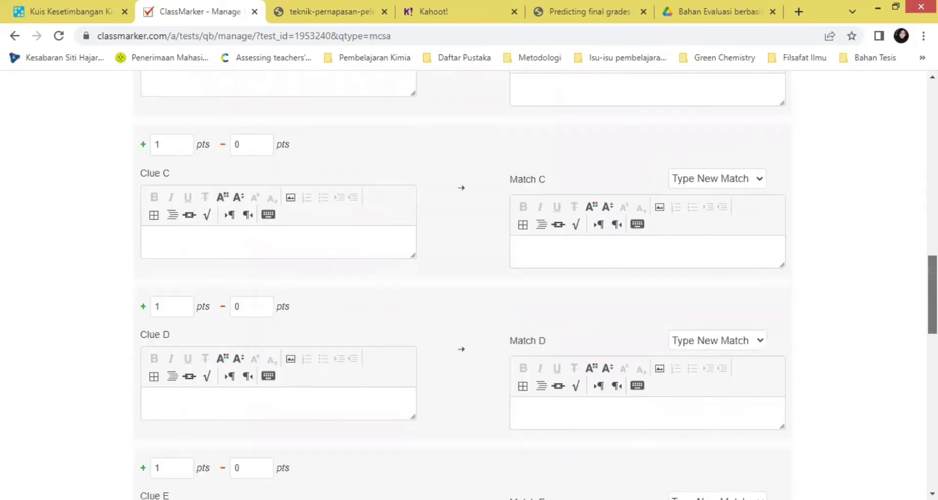
pyautogui.scroll(-10, 469, 285)
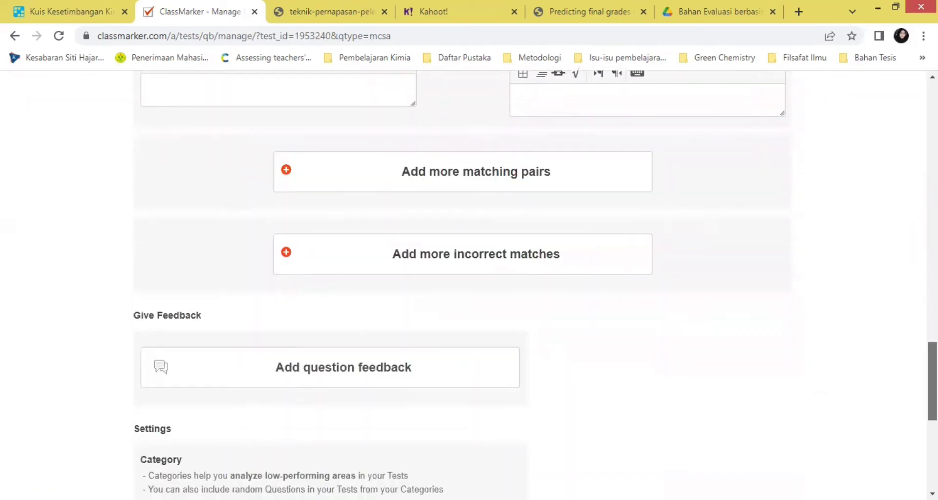
pyautogui.scroll(-1, 469, 285)
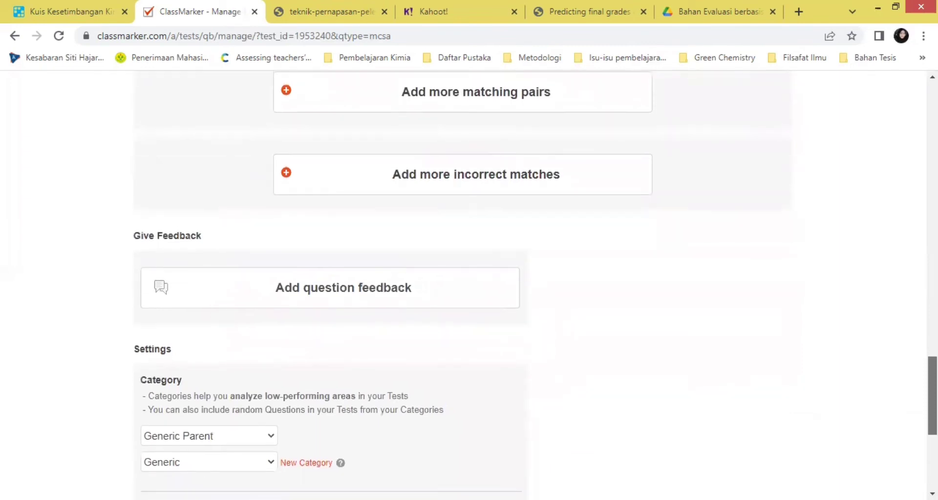
pyautogui.scroll(1, 469, 286)
pyautogui.scroll(5, 469, 284)
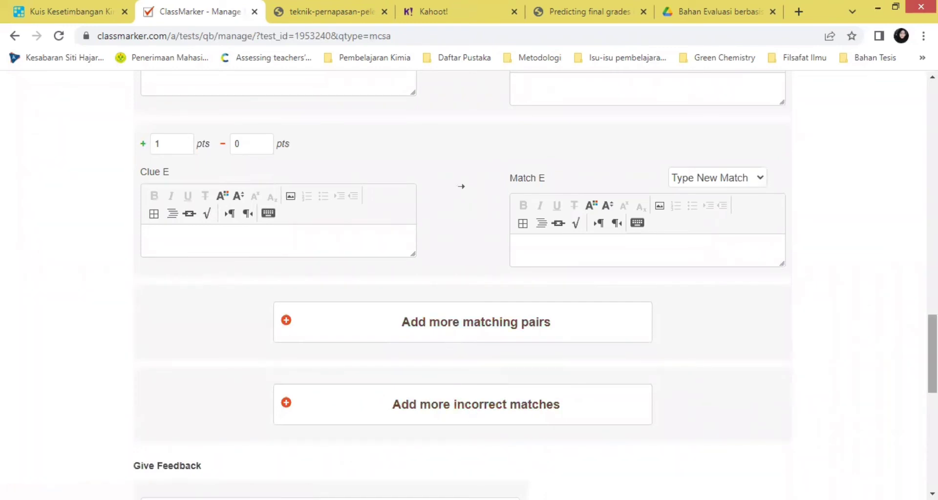
# - Switch the question type to Free Text and look over its question box and accepted-answer fields
pyautogui.scroll(18, 424, 202)
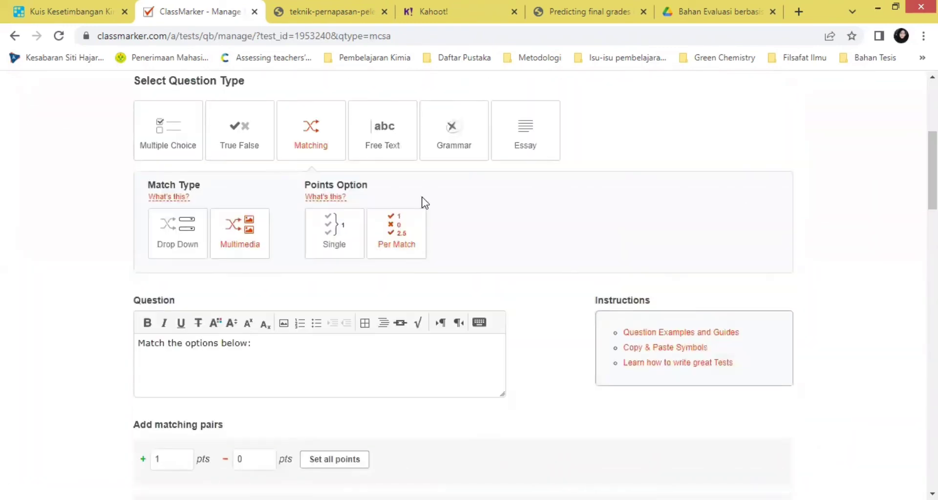
pyautogui.click(382, 127)
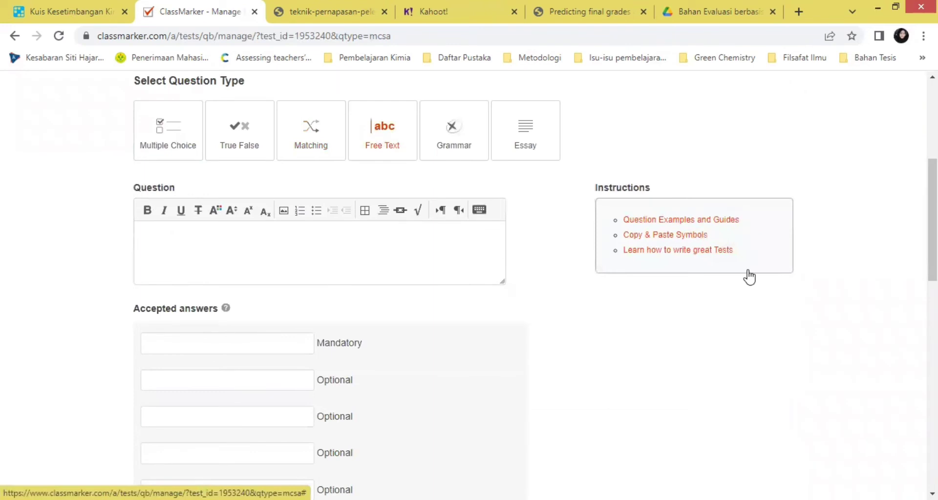
pyautogui.scroll(-6, 749, 277)
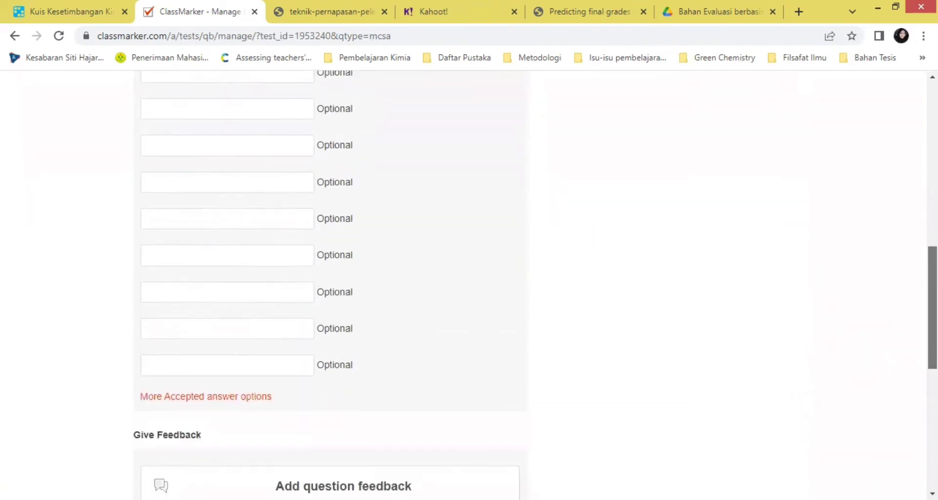
pyautogui.scroll(5, 904, 265)
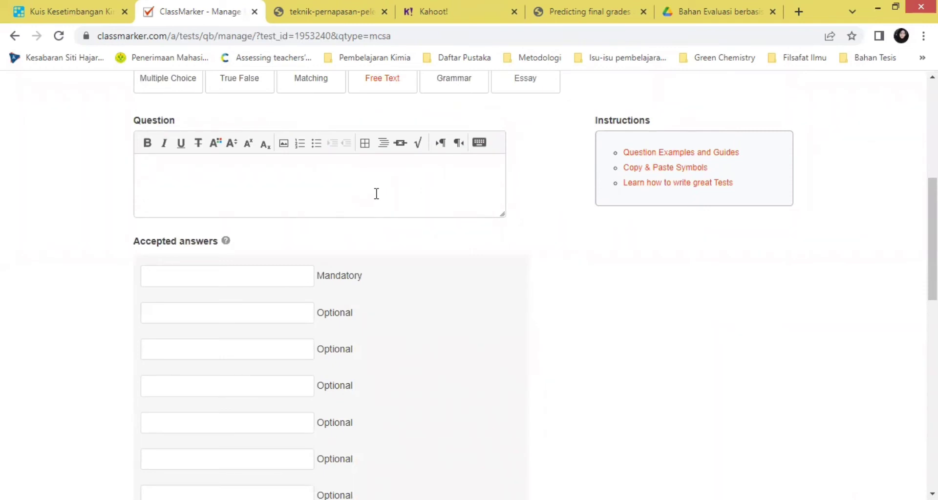
# - Enter "dinamis" as the mandatory accepted answer of the Free Text question
pyautogui.click(273, 284)
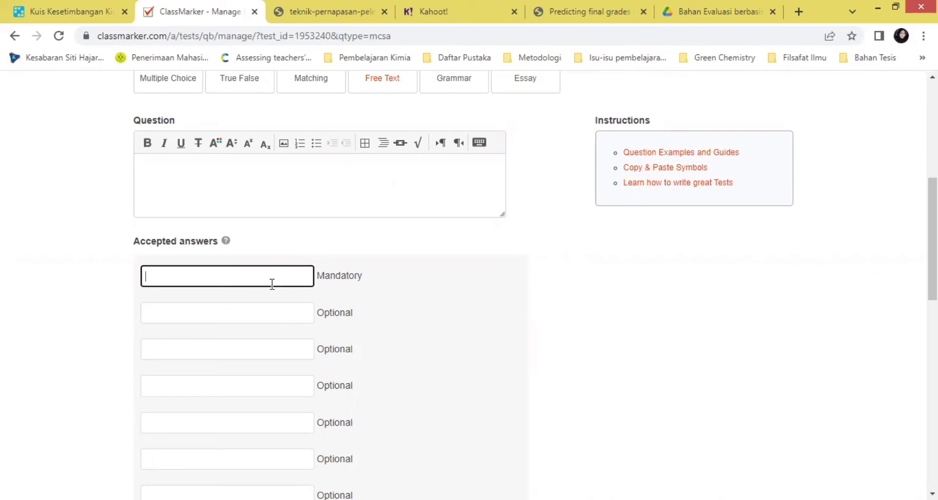
pyautogui.click(261, 315)
pyautogui.click(236, 282)
pyautogui.write('dinamis')
# - Try "mikrooskopis" as the first optional accepted answer and clear that field again, keeping the mandatory answer
pyautogui.click(273, 312)
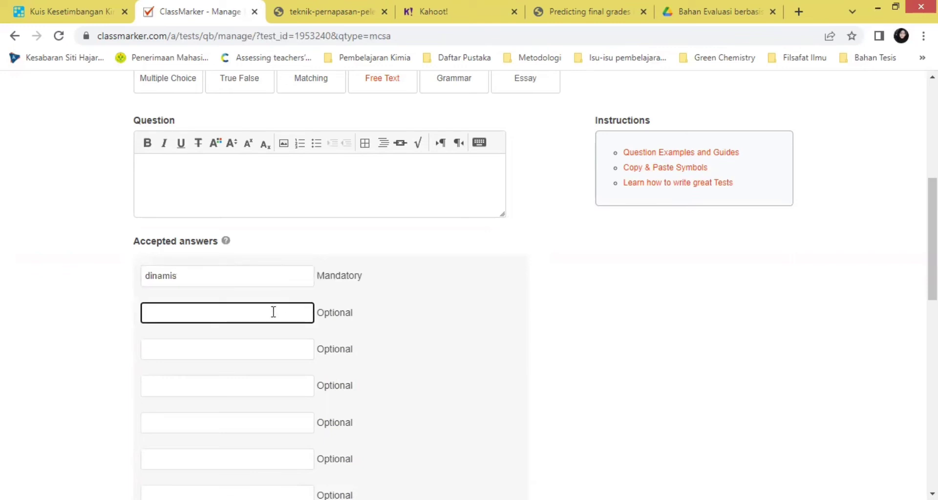
pyautogui.write('mikrooskopis')
pyautogui.hotkey('ctrl', 'a')
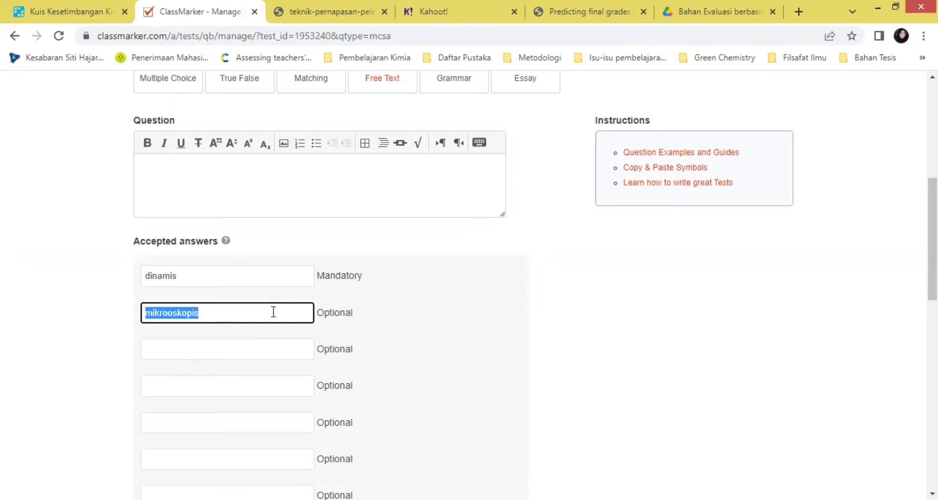
pyautogui.press('BackSpace')
pyautogui.click(241, 292)
pyautogui.click(238, 285)
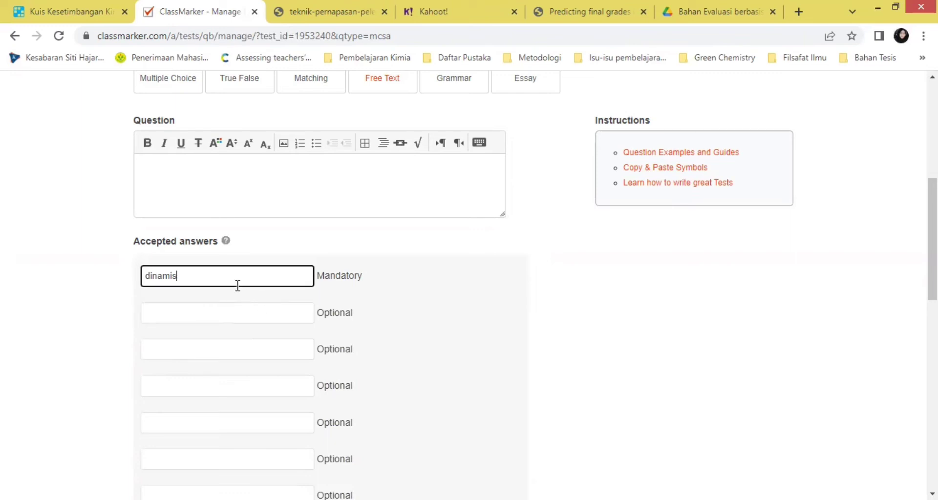
pyautogui.hotkey('ctrl', 'a')
pyautogui.click(468, 293)
# - Switch the question type to Grammar and examine its incorrect version, correct version and feedback fields
pyautogui.scroll(2, 933, 244)
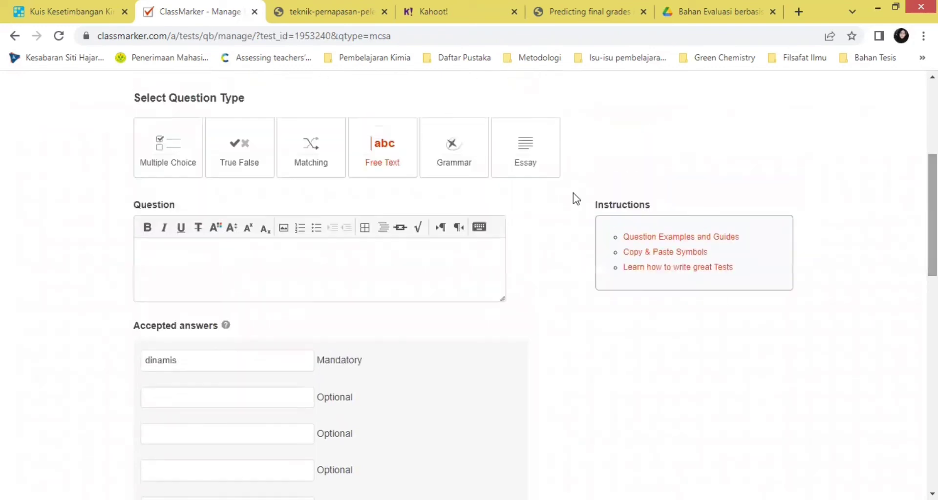
pyautogui.click(440, 175)
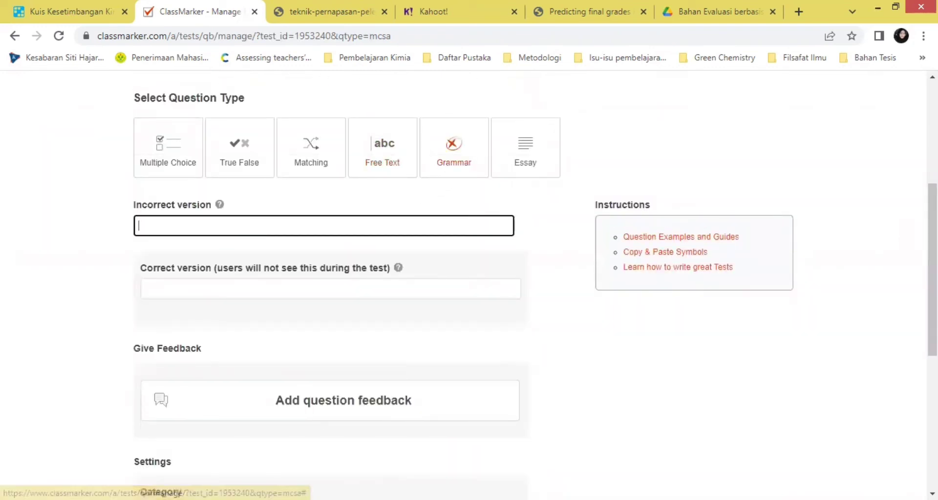
pyautogui.scroll(-2, 909, 236)
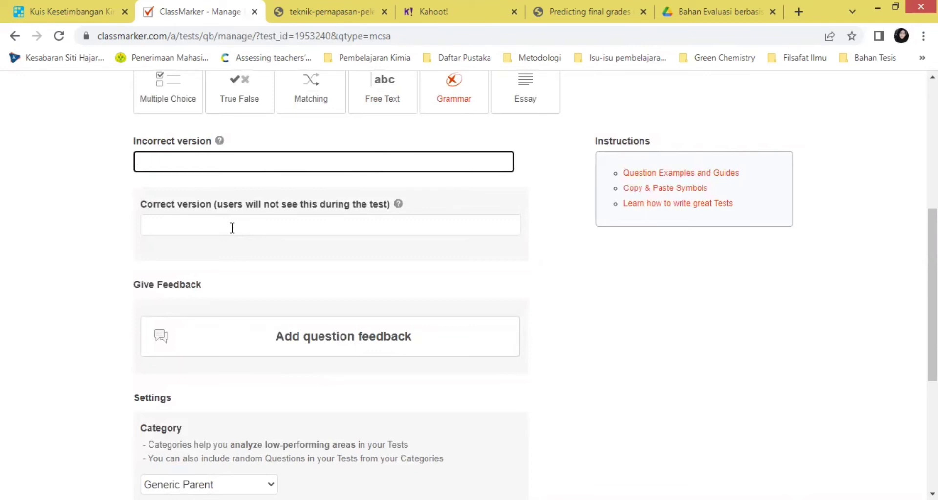
# - Switch the question type to Essay, examine its question, feedback and settings sections, and compare it with the Free Text form
pyautogui.moveTo(932, 274); pyautogui.dragTo(932, 211)
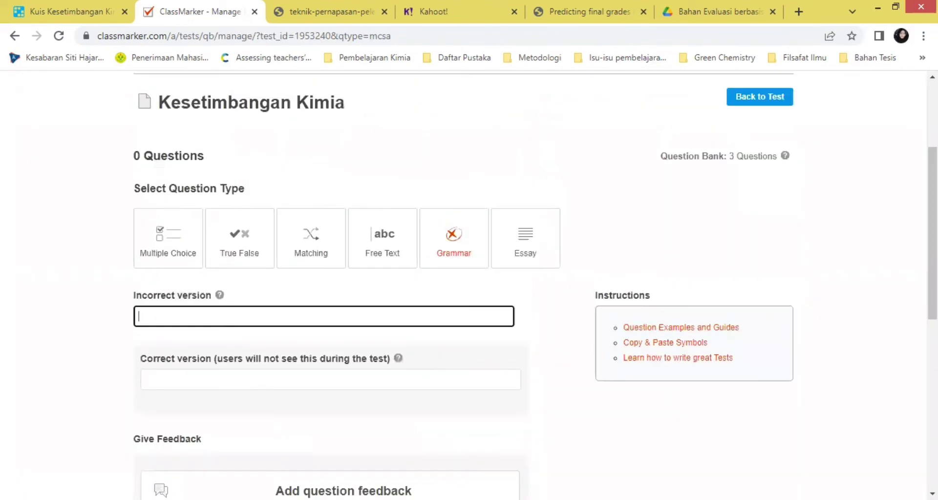
pyautogui.click(521, 254)
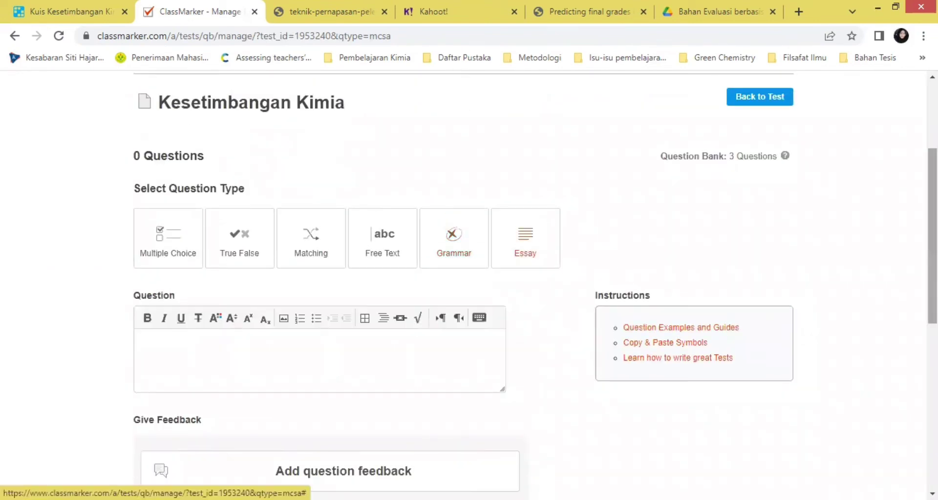
pyautogui.moveTo(932, 235); pyautogui.dragTo(932, 301)
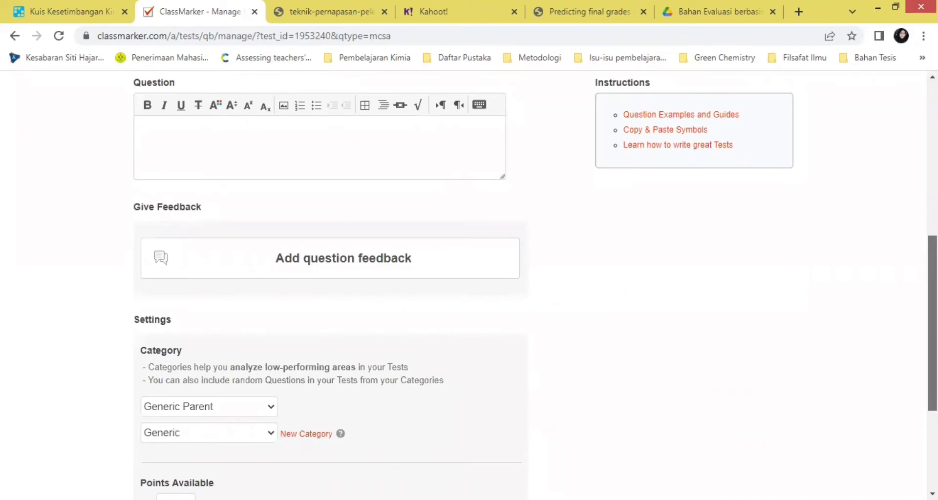
pyautogui.scroll(3, 505, 81)
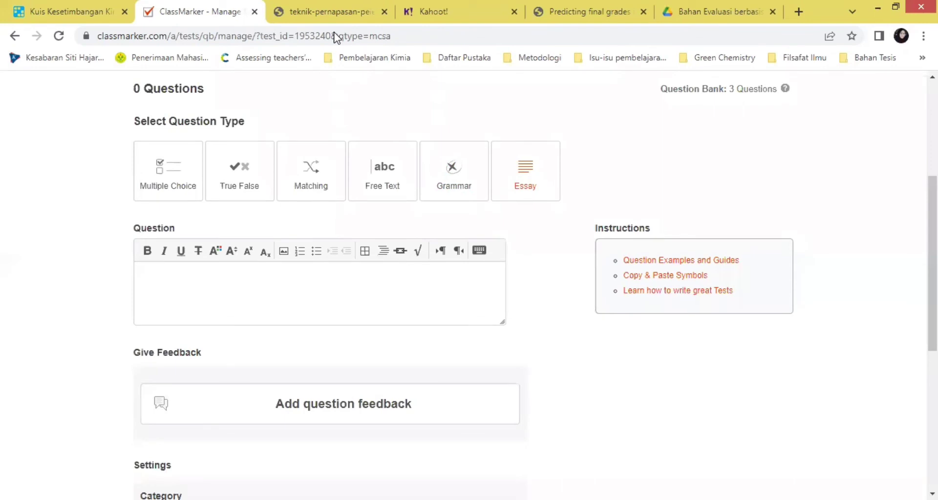
pyautogui.moveTo(936, 264); pyautogui.dragTo(936, 264)
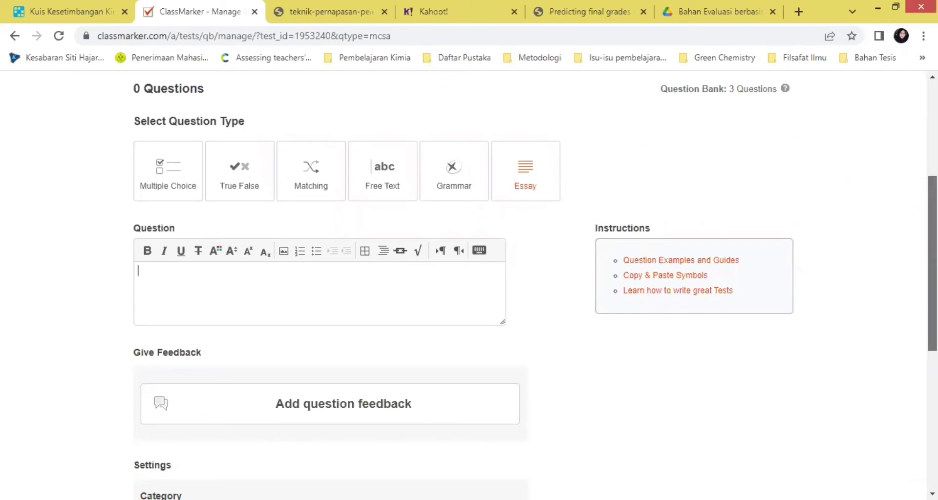
pyautogui.moveTo(936, 264); pyautogui.dragTo(936, 237)
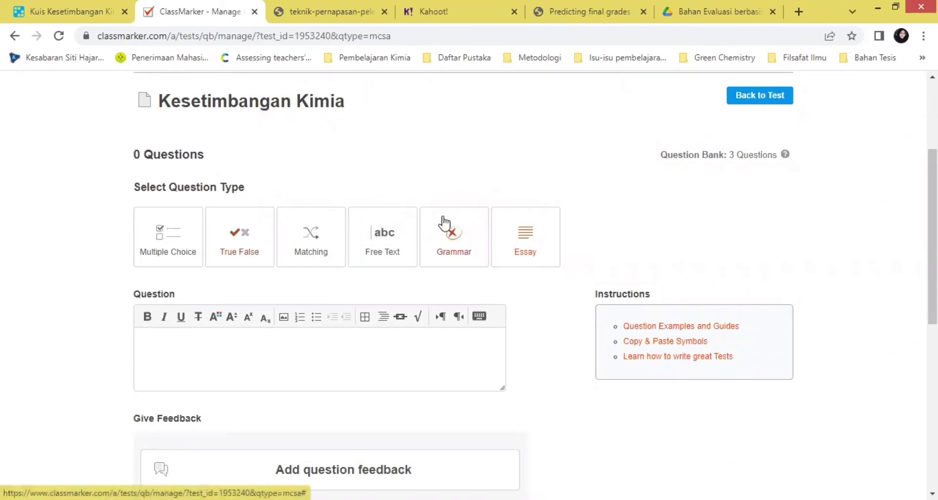
pyautogui.click(398, 224)
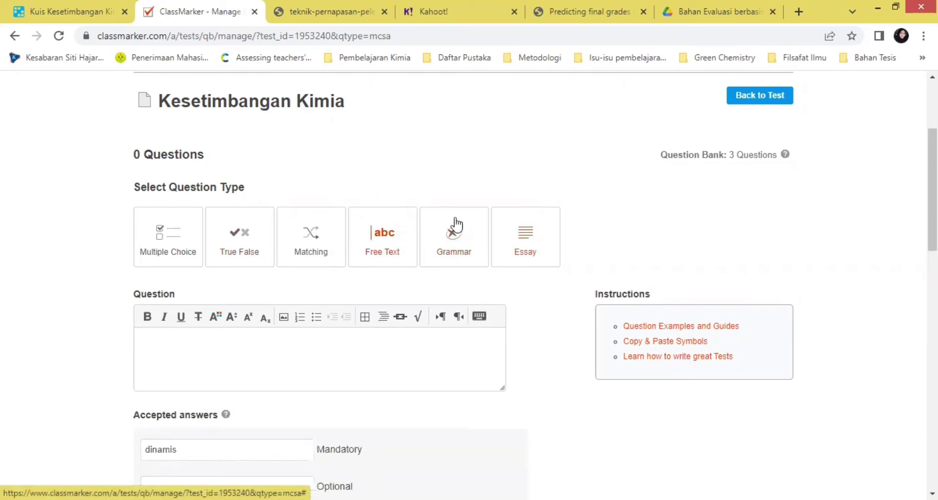
# - Choose the Essay question type and enter the prepared question text beginning "Hemoglobin (Hb) dalam bentuk HbH+" in the question box
pyautogui.click(543, 238)
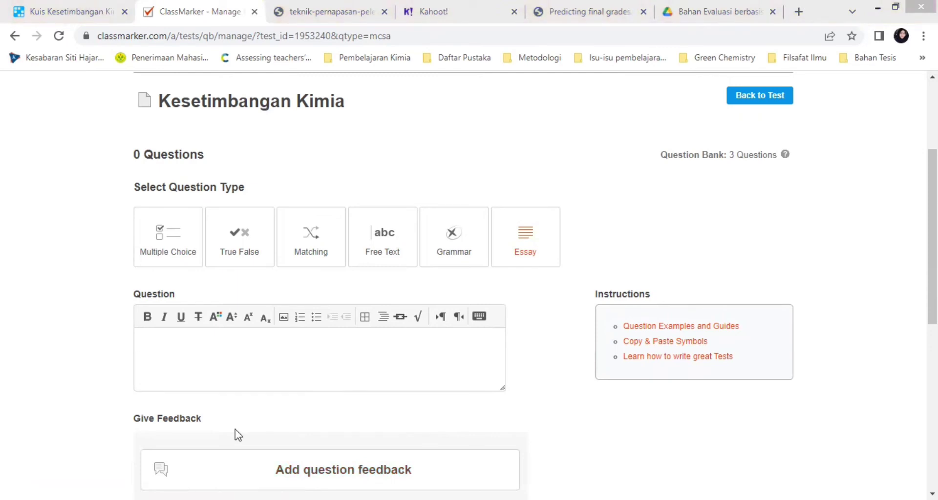
pyautogui.click(205, 354)
pyautogui.write('Hemoglobin (Hb) dalam bentuk HbH+ sangat berperan penting di dalam tubuh untuk mengikat oksigen dan menyebarkannya ke seluruh tubuh.  Keberadaan ion H+ di dalam tubuh berasal dari gas CO2 terlarut yang terjadi pada proses respirasi atau pernafasan.  Ketika jumlah HbH+ di dalam tubuh lebih sedikit daripada seharusnya, seseorang akan mengalami gangguan pernafasan. Oleh sebab itu, apakah langkah pertama yang dilakukan berdasarkan poster tersebut sudah efektif ? Jelaskan pendapatmu menggunakan persamaan reaksi di atas !')
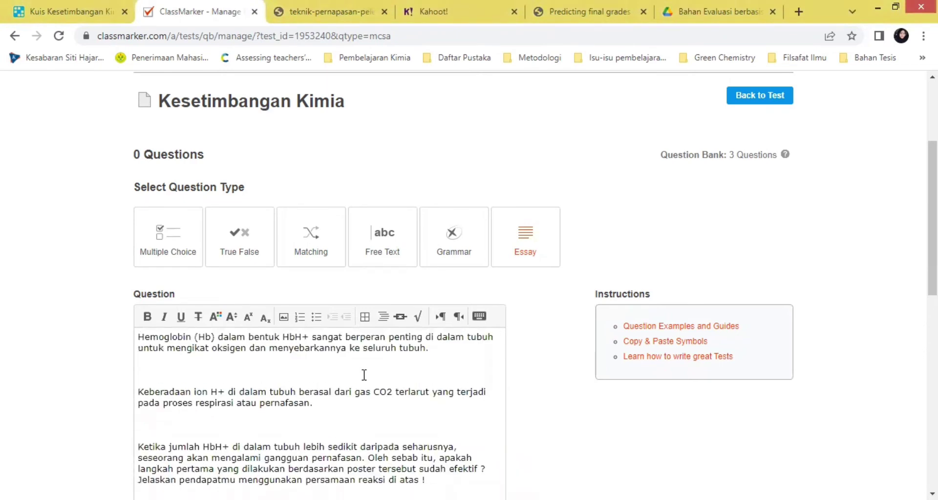
# - Superscript the plus signs of H+ in the second paragraph and HbH+ in the third paragraph of the question
pyautogui.doubleClick(218, 392)
pyautogui.click(250, 318)
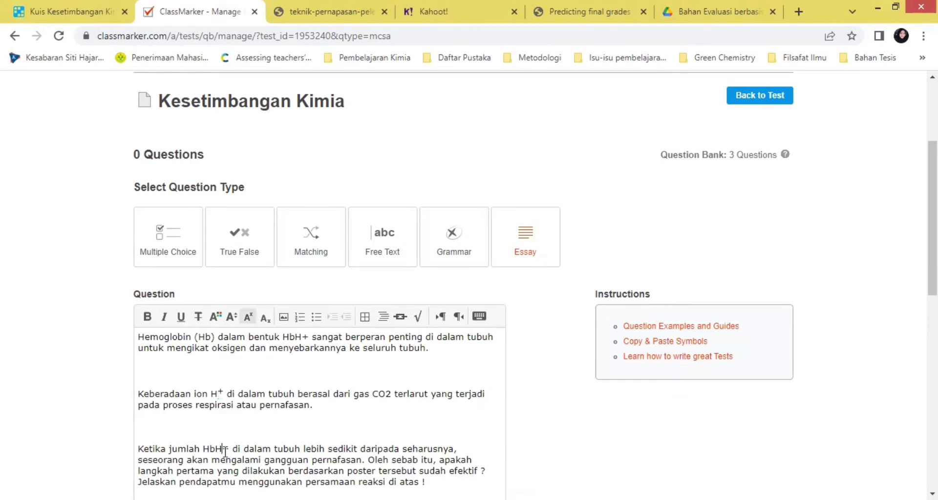
pyautogui.doubleClick(225, 449)
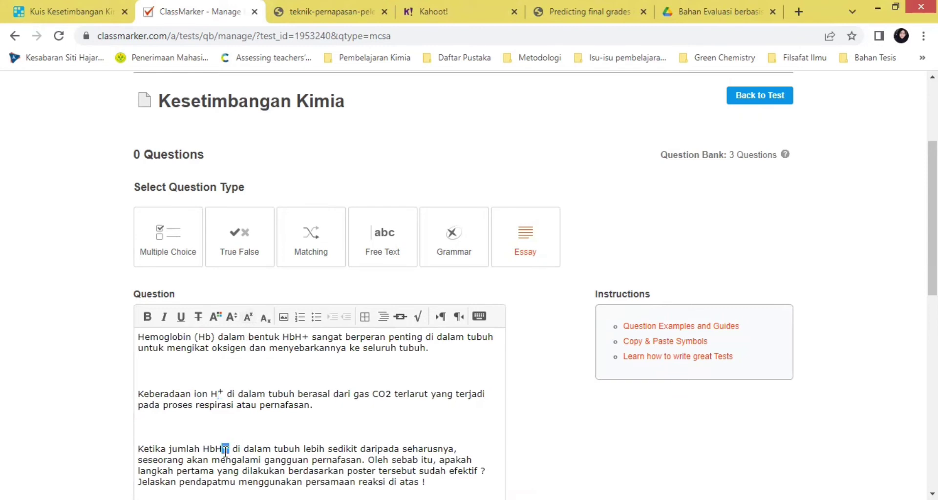
pyautogui.click(249, 318)
# - Subscript the 2 in CO2 and superscript the plus sign of HbH+ in the first paragraph of the question
pyautogui.doubleClick(388, 394)
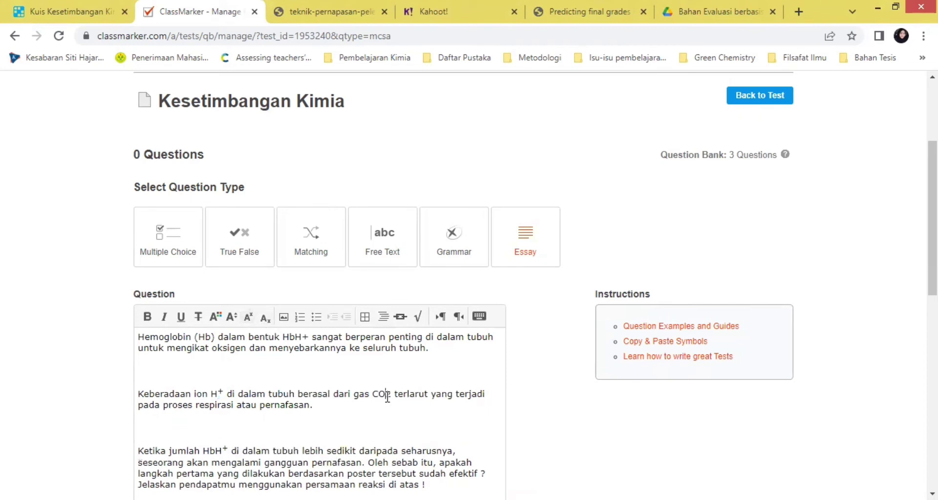
pyautogui.click(265, 320)
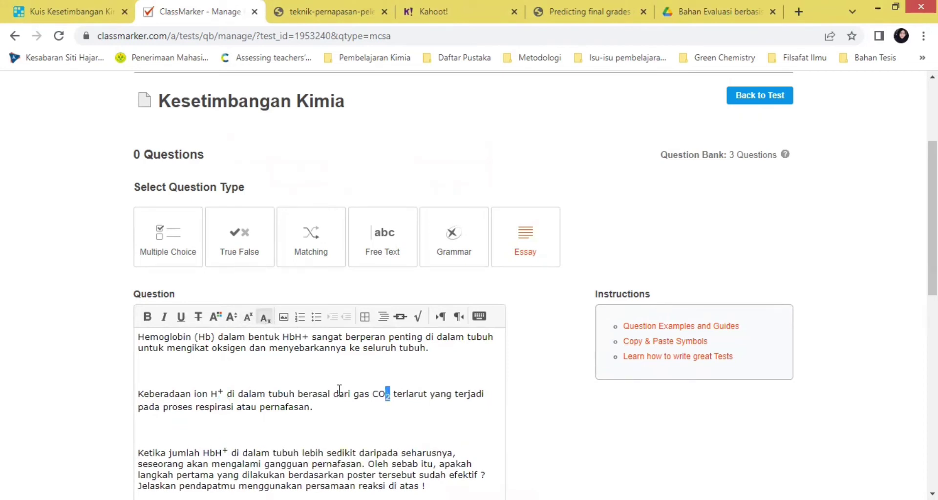
pyautogui.click(339, 391)
pyautogui.click(303, 338)
pyautogui.doubleClick(305, 338)
pyautogui.click(249, 317)
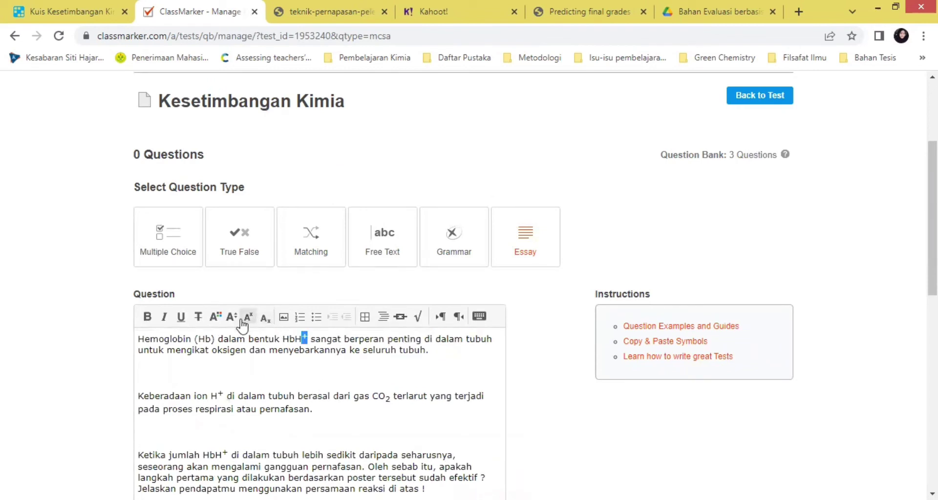
# - Add an empty line above the question text and open the image insertion there with the web-hosted image source
pyautogui.click(139, 340)
pyautogui.press('Return')
pyautogui.click(140, 340)
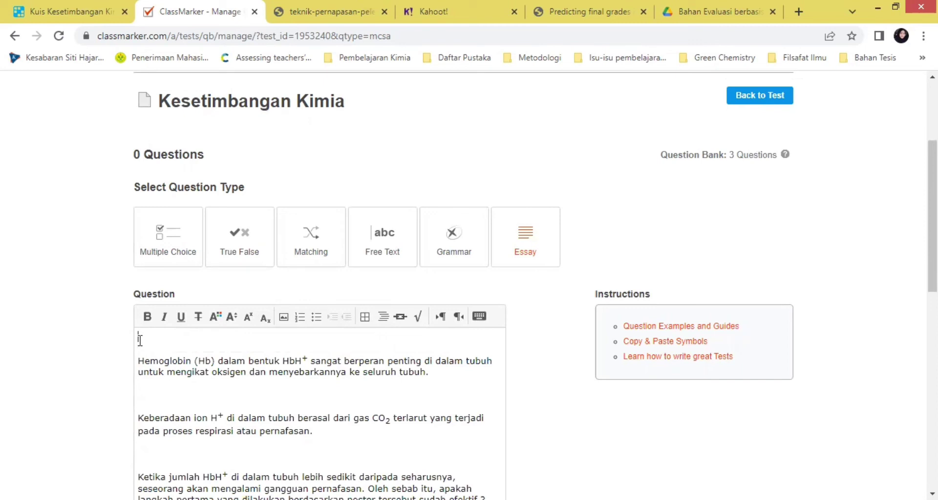
pyautogui.click(284, 318)
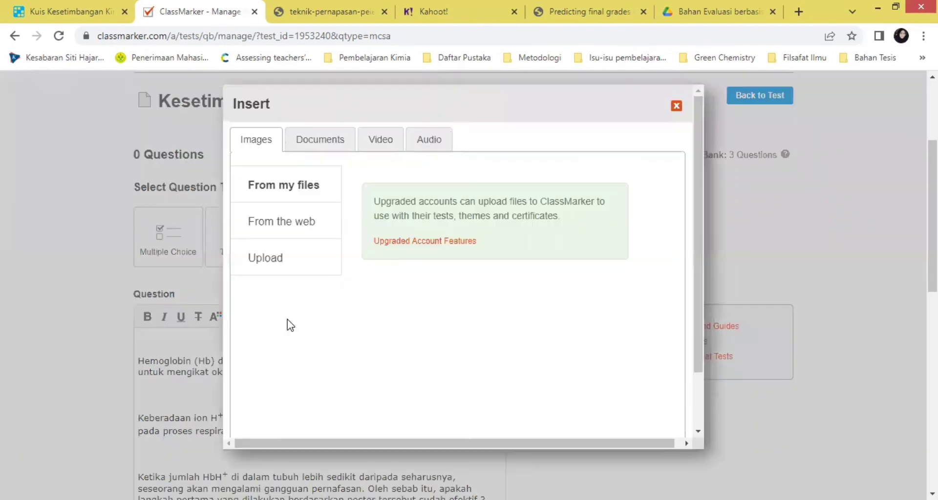
pyautogui.click(306, 225)
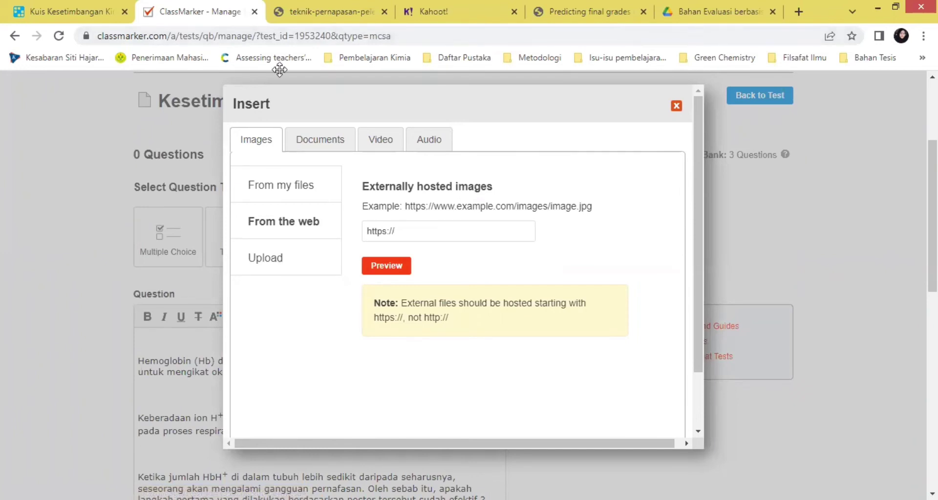
# - Copy the address of the "Teknik Pernapasan Pelega Sesak" poster from its browser tab and paste it as the externally hosted image's address
pyautogui.click(310, 20)
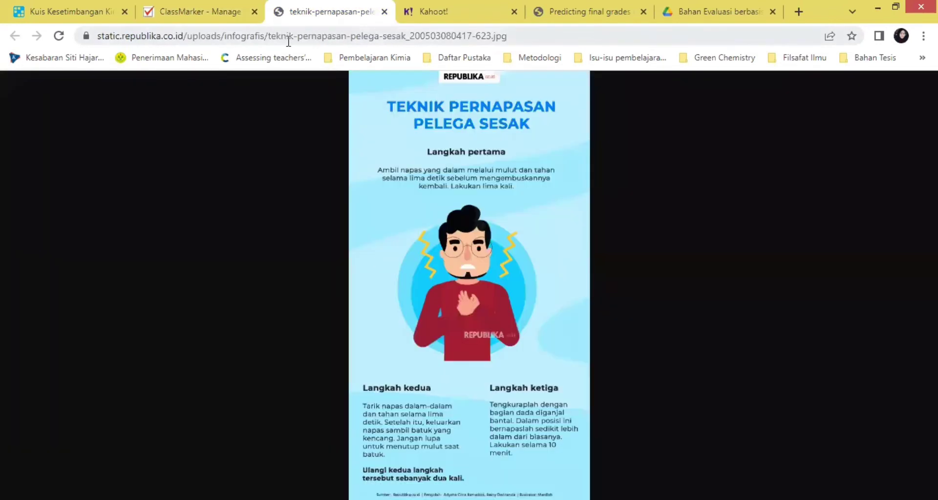
pyautogui.click(289, 44)
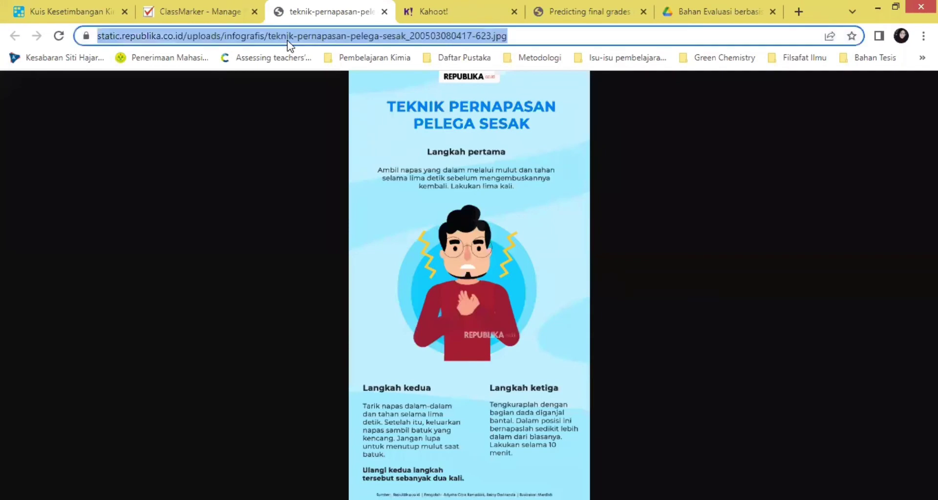
pyautogui.click(178, 10)
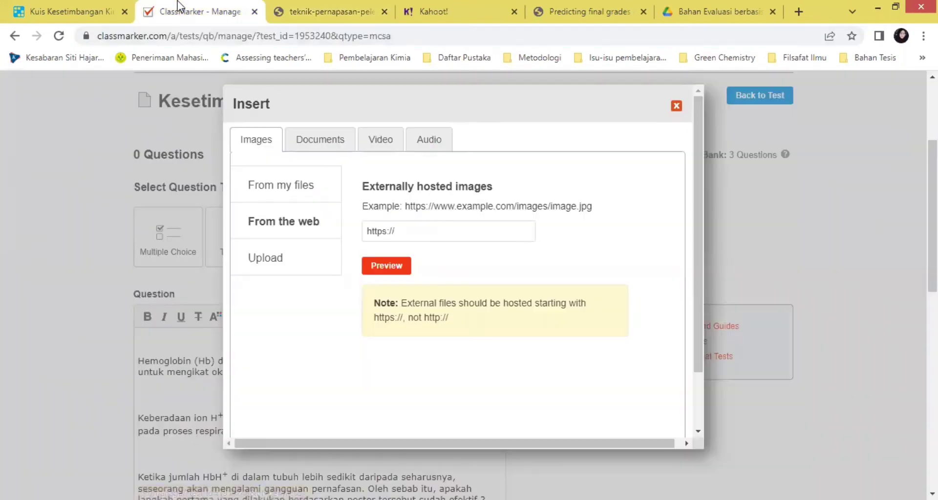
pyautogui.click(419, 233)
pyautogui.hotkey('ctrl', 'v')
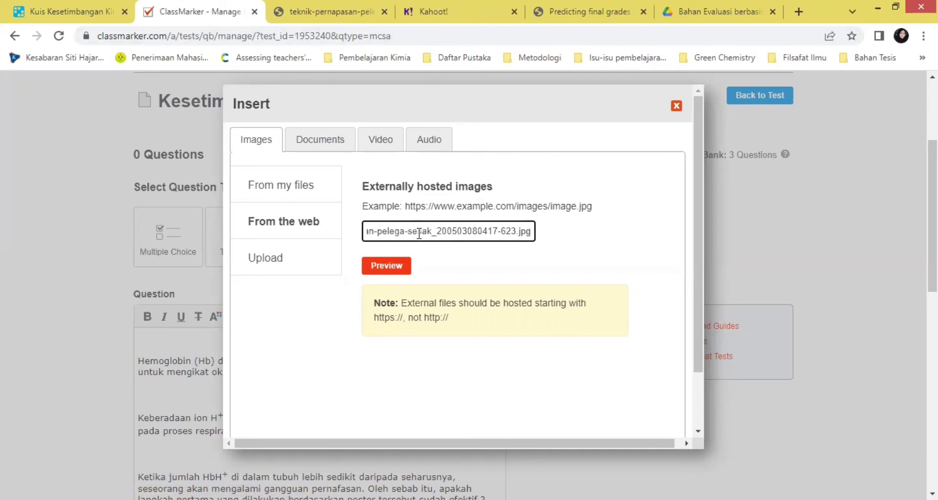
pyautogui.press('Left')
pyautogui.press('Left')
pyautogui.press('Left')
pyautogui.press('Left')
pyautogui.press('Left')
pyautogui.press('Left')
pyautogui.press('Left')
pyautogui.press('Left')
pyautogui.press('Left')
pyautogui.press('Left')
pyautogui.press('Left')
pyautogui.press('Left')
pyautogui.press('Left')
pyautogui.press('Left')
pyautogui.press('Left')
pyautogui.press('Left')
pyautogui.press('Left')
pyautogui.press('Left')
pyautogui.press('Left')
pyautogui.press('Left')
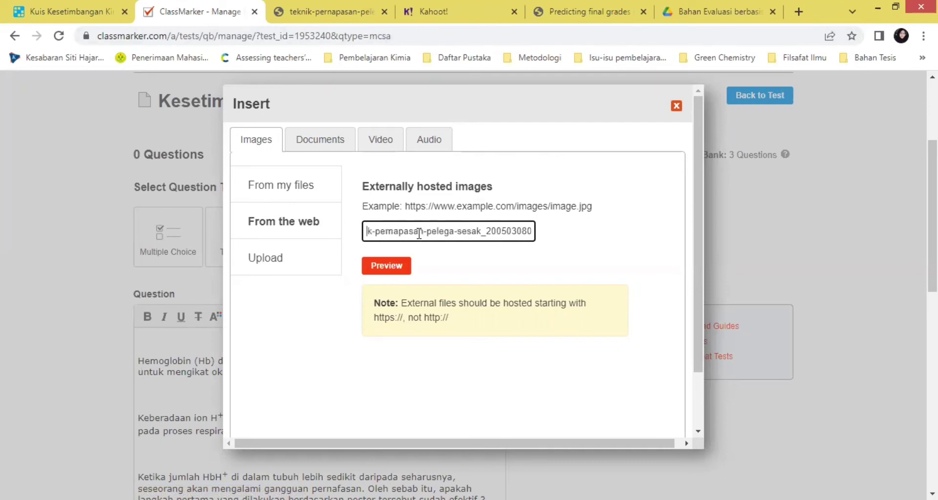
pyautogui.press('Left')
pyautogui.press('Left')
pyautogui.press('Left')
pyautogui.press('Left')
pyautogui.press('Left')
pyautogui.press('Left')
pyautogui.press('Left')
pyautogui.press('Left')
pyautogui.press('Left')
pyautogui.press('Left')
pyautogui.press('Left')
pyautogui.press('Left')
pyautogui.press('Left')
pyautogui.press('Left')
pyautogui.press('Left')
pyautogui.press('Left')
pyautogui.press('Left')
pyautogui.press('Left')
pyautogui.press('Left')
pyautogui.press('Left')
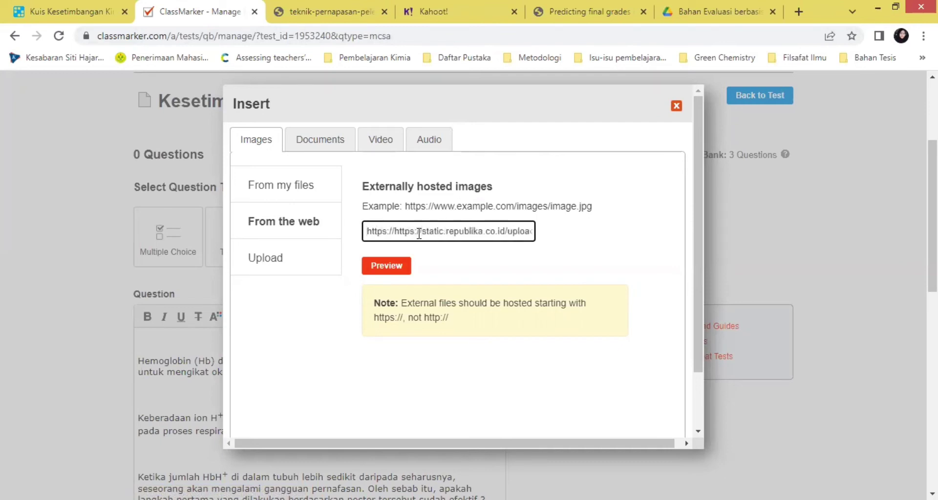
pyautogui.press('Right')
pyautogui.press('Right')
pyautogui.press('Right')
pyautogui.press('Right')
pyautogui.press('Right')
pyautogui.press('Right')
pyautogui.hotkey('shift', 'Home')
pyautogui.press('BackSpace')
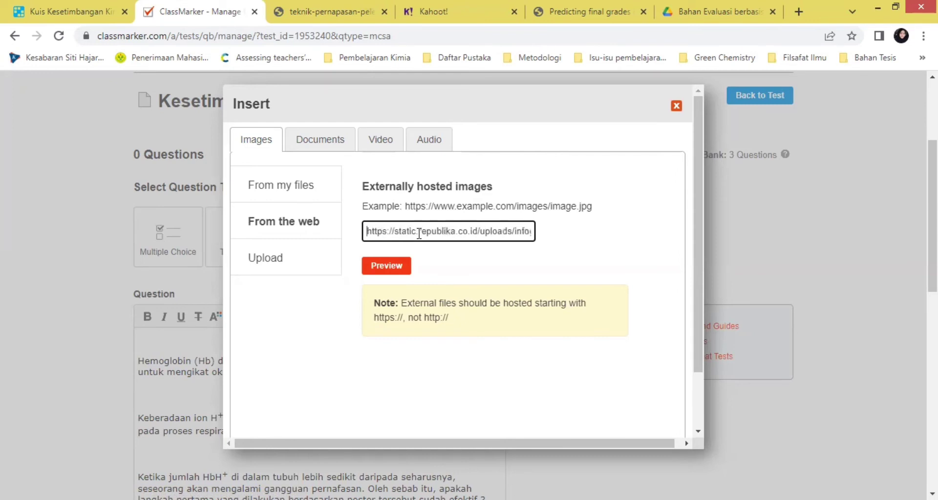
# - Preview the web-hosted poster image and look over its full length
pyautogui.click(396, 267)
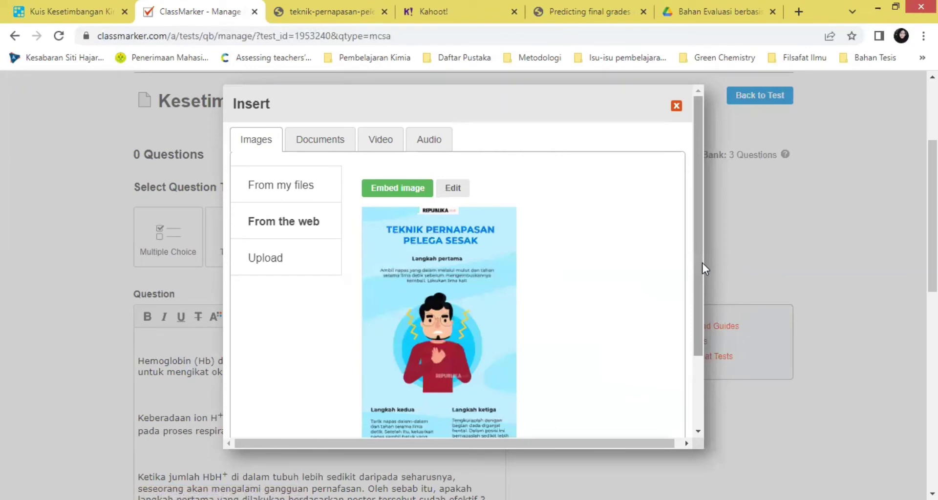
pyautogui.moveTo(702, 268); pyautogui.dragTo(689, 364)
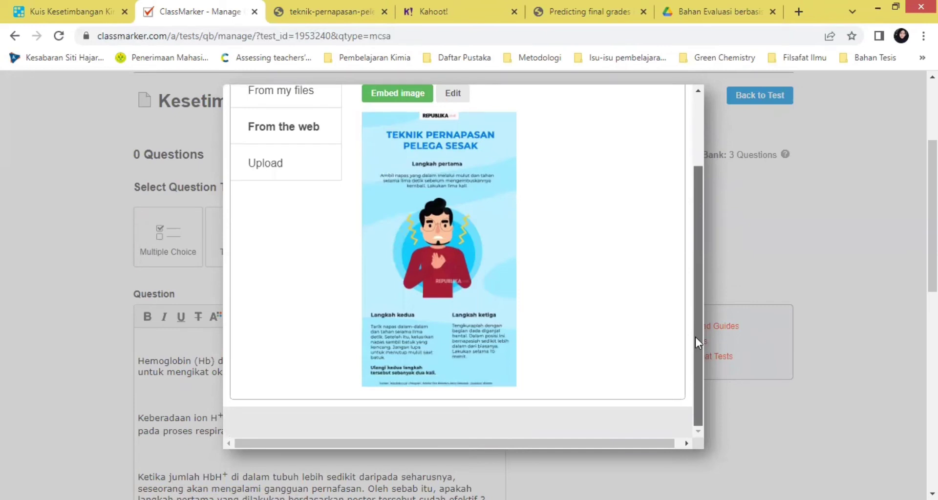
pyautogui.moveTo(696, 338); pyautogui.dragTo(695, 269)
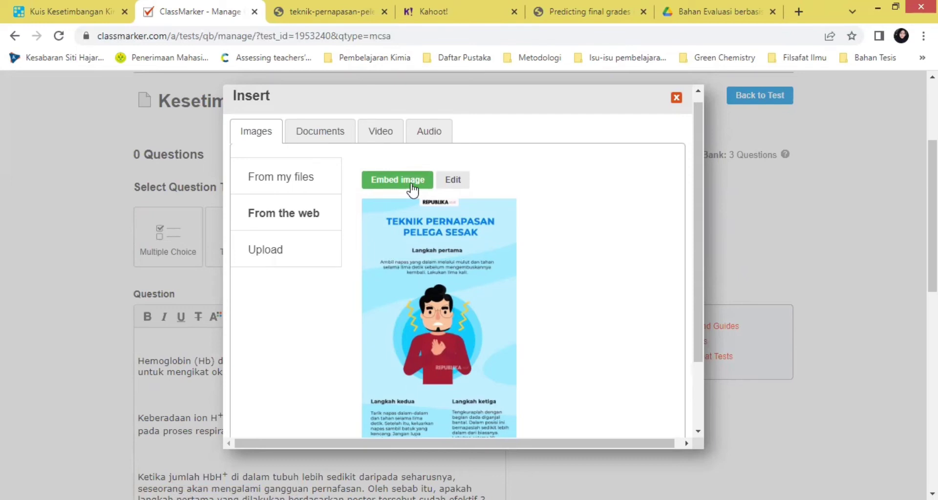
# - Examine the insertion options for documents, video and audio, including the audio sources from the web and Soundcloud
pyautogui.click(327, 139)
pyautogui.click(381, 140)
pyautogui.click(442, 138)
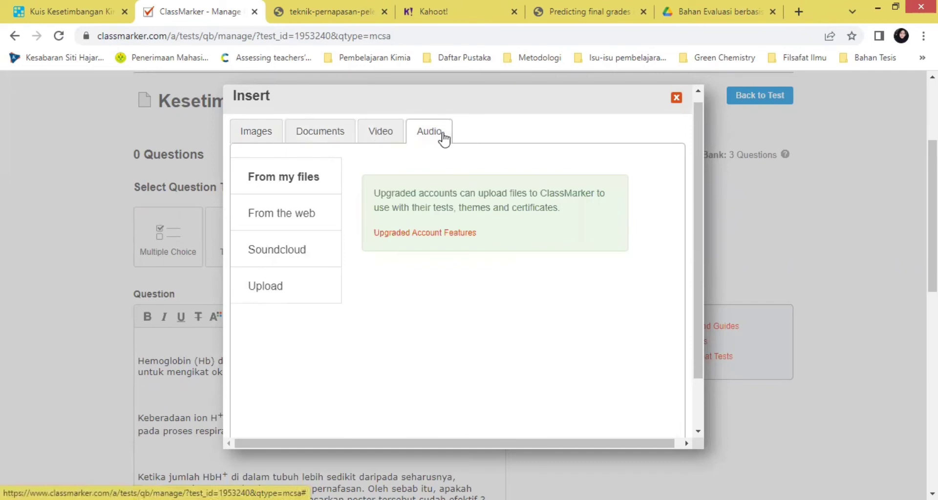
pyautogui.click(282, 218)
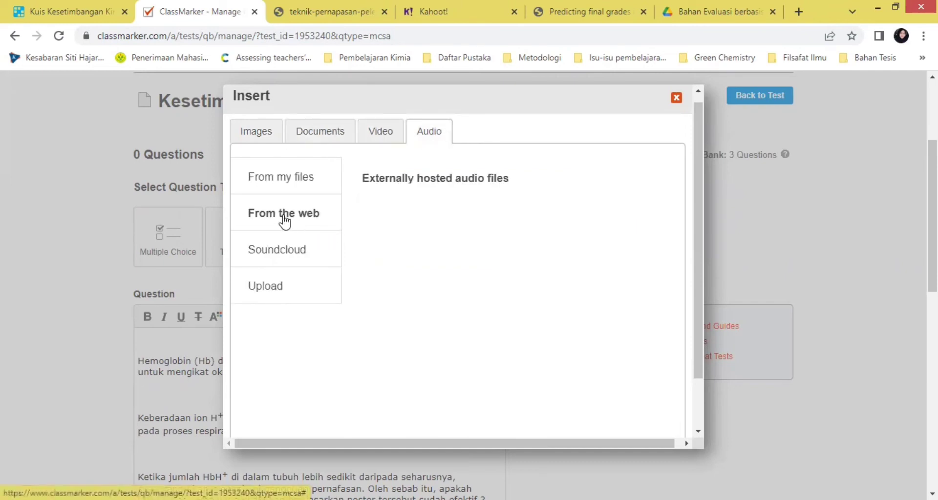
pyautogui.click(264, 255)
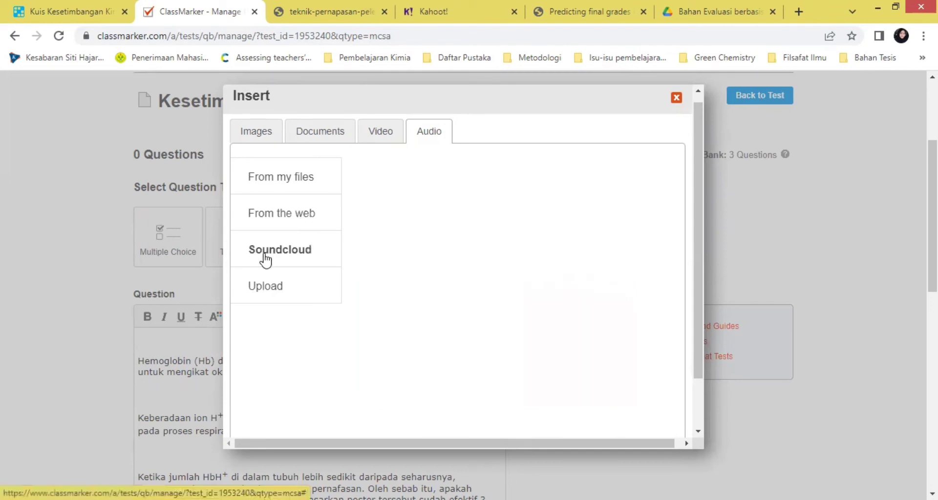
pyautogui.click(323, 131)
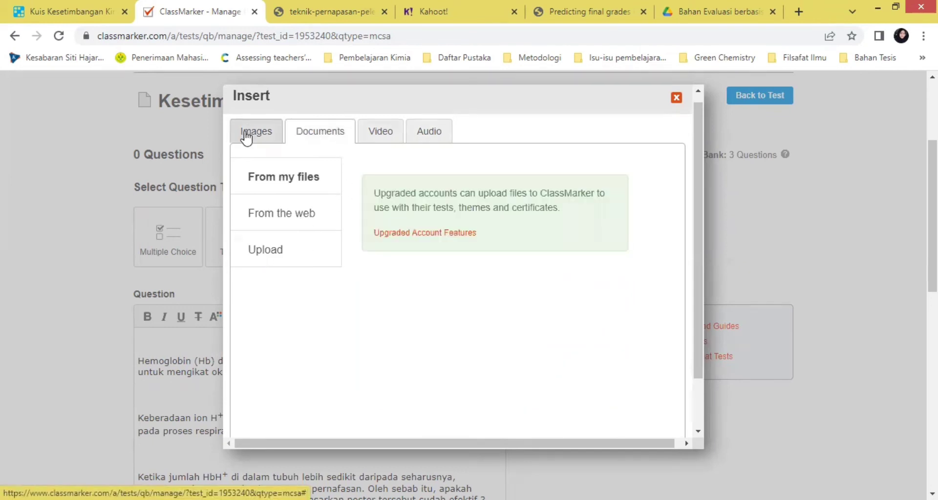
# - Go back to the web-hosted image source, preview the poster again and embed it above the question text
pyautogui.click(247, 135)
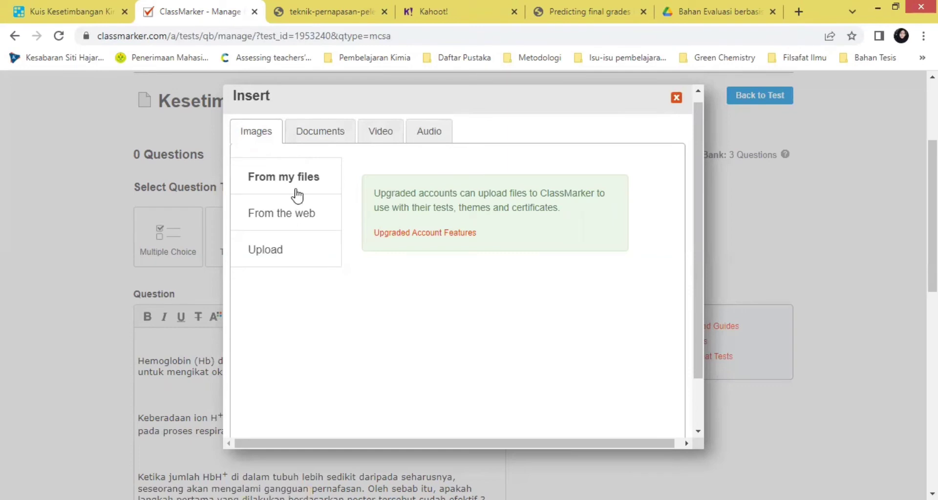
pyautogui.click(295, 216)
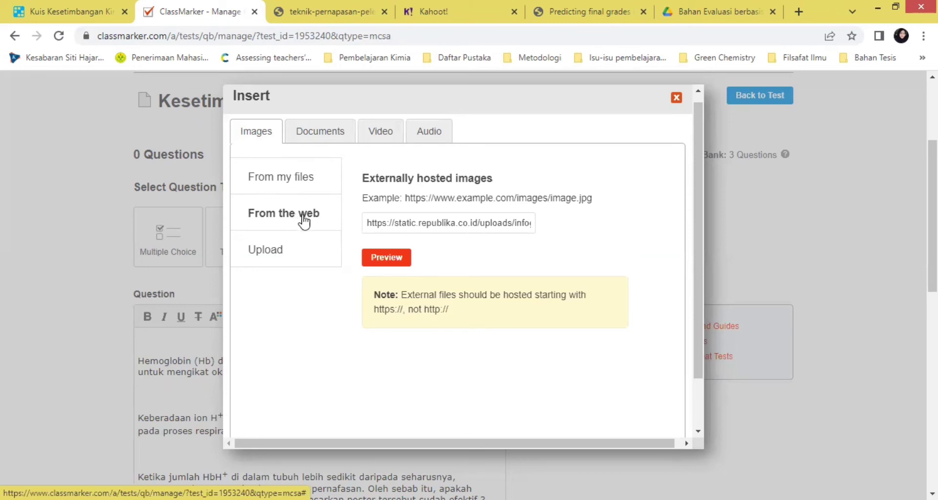
pyautogui.click(399, 255)
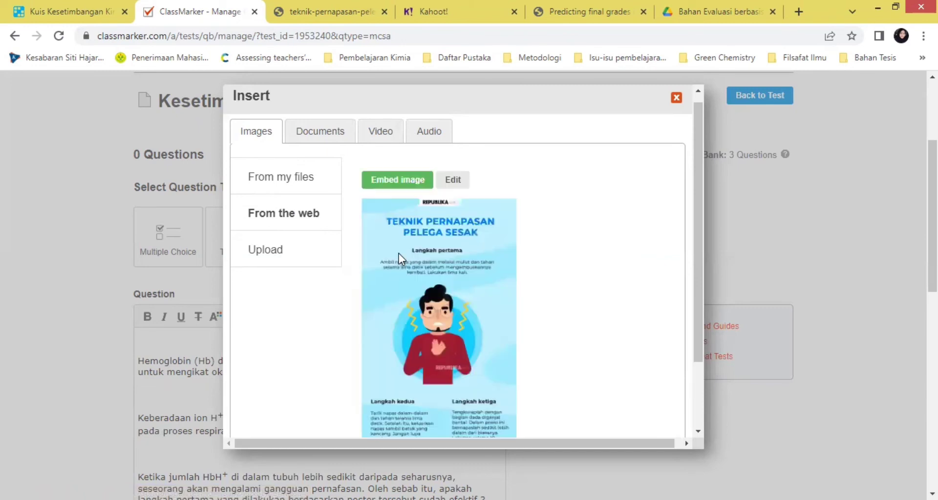
pyautogui.click(397, 183)
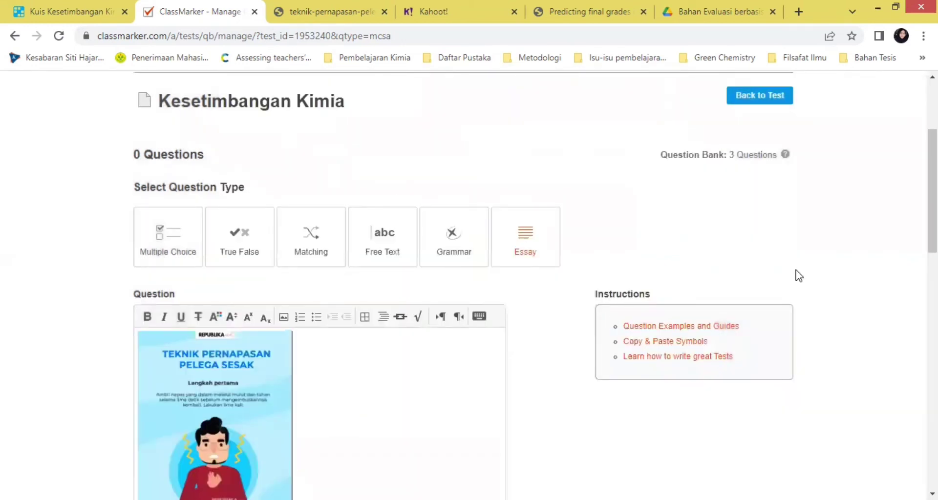
# - Review the essay question in the editor, from the embedded poster and paragraphs to the feedback, category and points settings
pyautogui.scroll(-3, 469, 288)
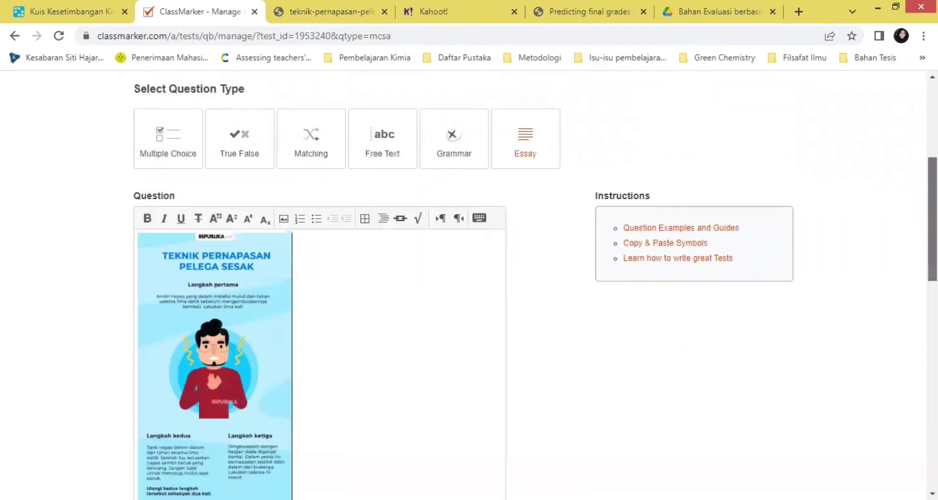
pyautogui.scroll(-4, 469, 288)
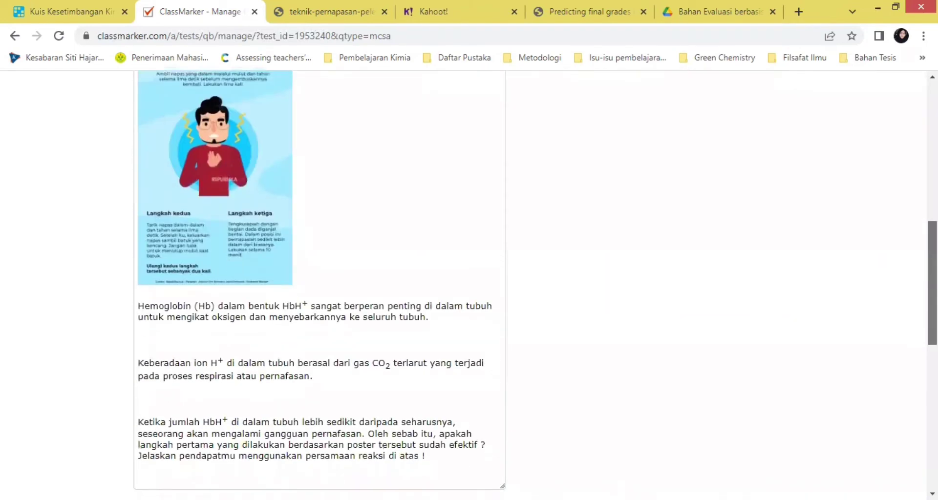
pyautogui.scroll(-7, 912, 375)
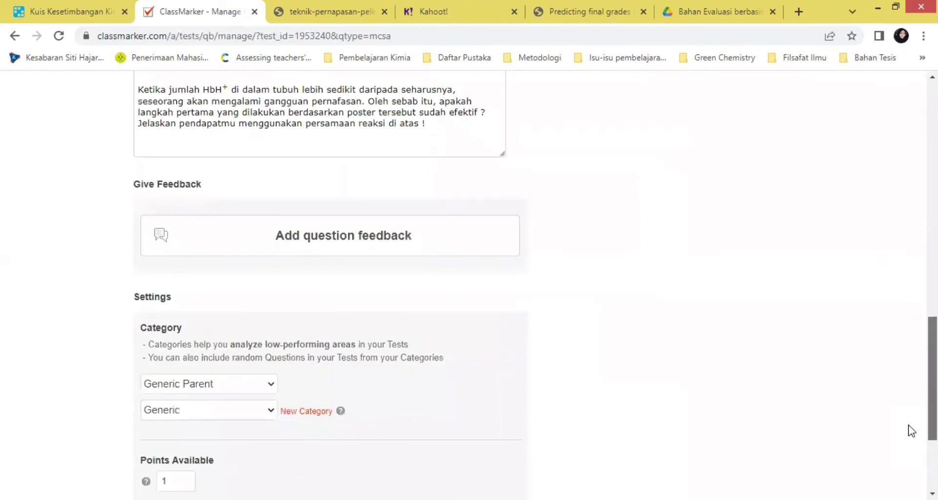
pyautogui.scroll(6, 904, 413)
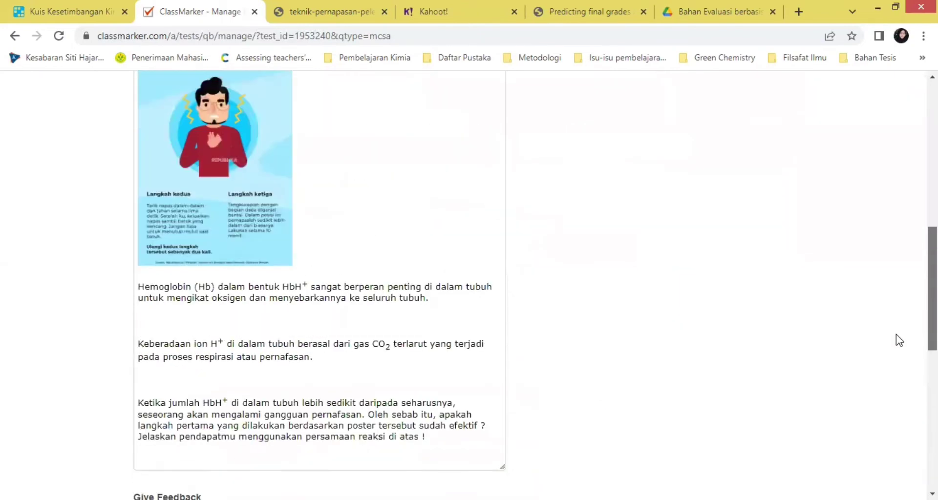
pyautogui.scroll(3, 897, 337)
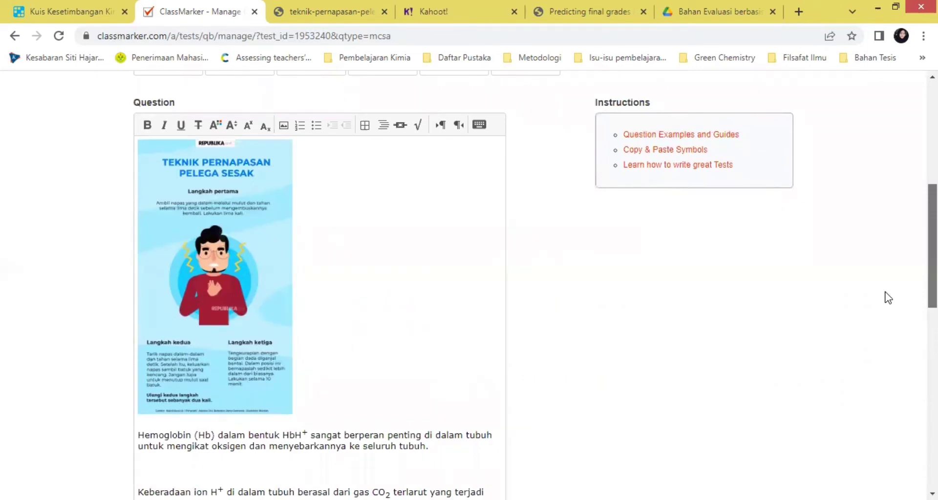
pyautogui.scroll(-2, 881, 316)
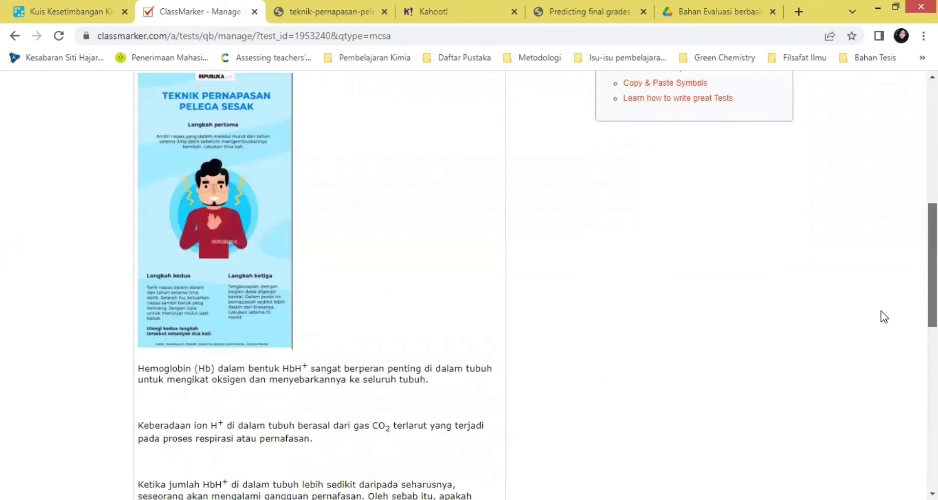
pyautogui.scroll(-7, 883, 324)
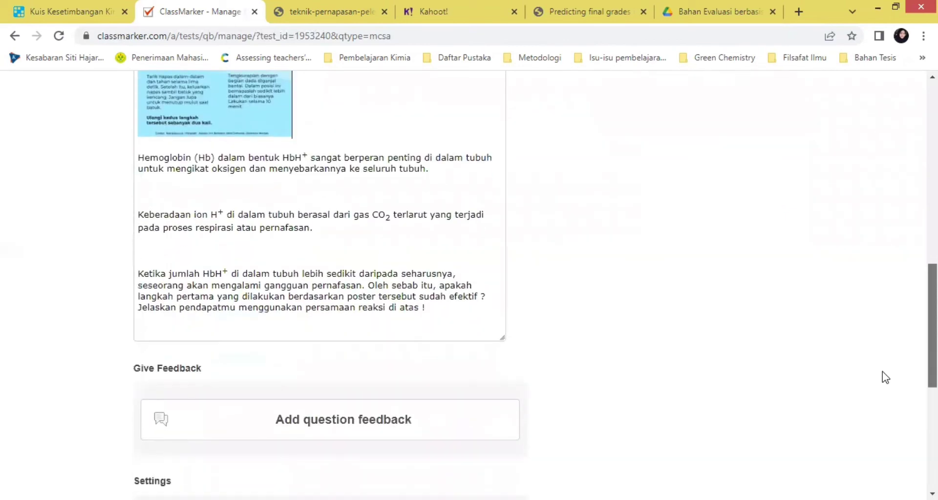
pyautogui.scroll(-4, 879, 440)
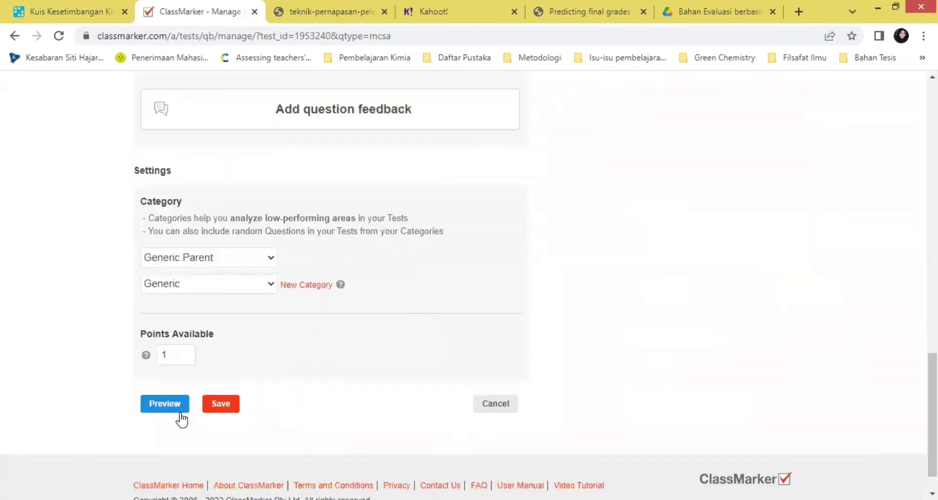
# - Preview the essay question and check its poster, formatted paragraphs and answer area
pyautogui.click(164, 412)
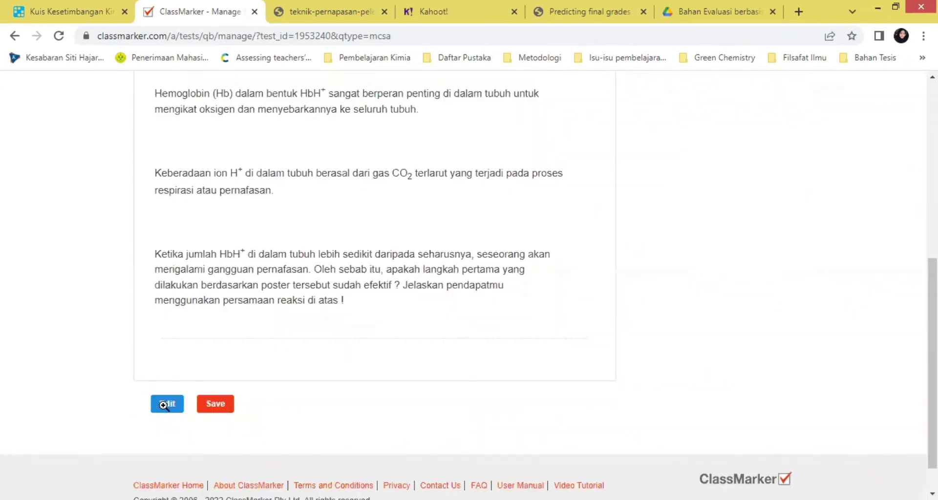
pyautogui.scroll(5, 163, 404)
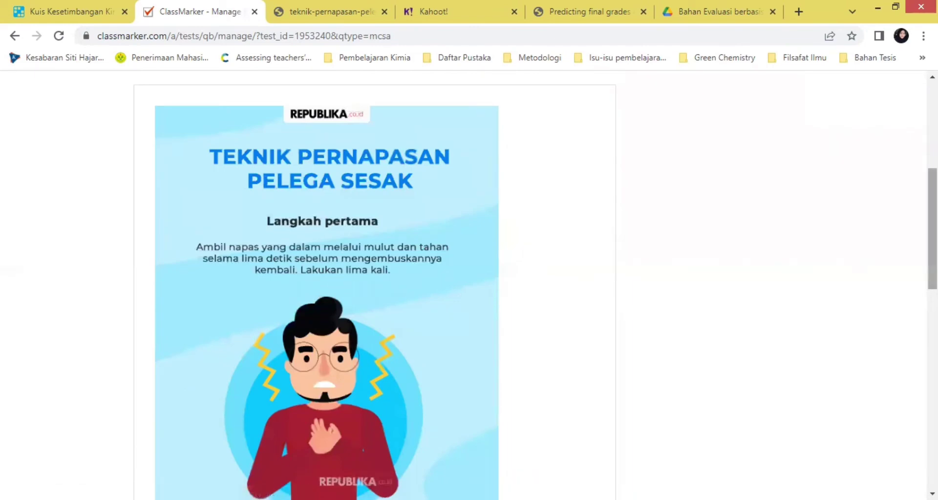
pyautogui.scroll(2, 323, 283)
pyautogui.scroll(-4, 323, 283)
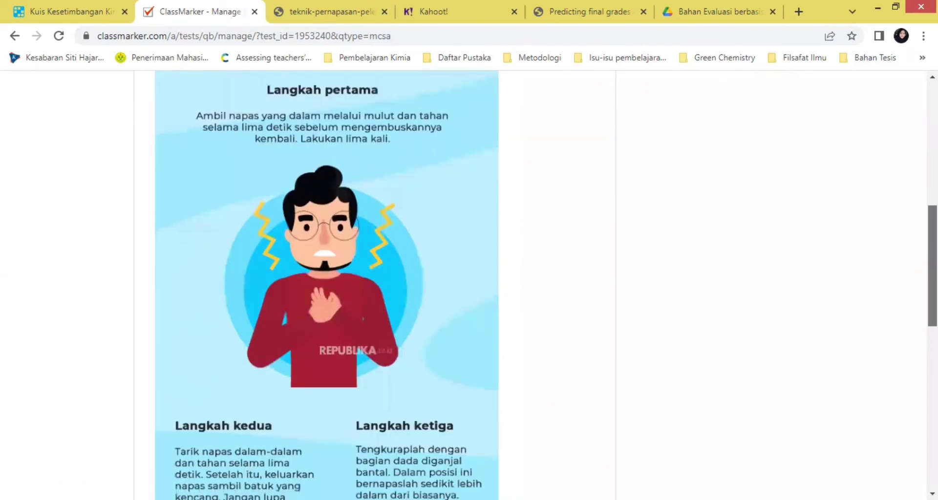
pyautogui.scroll(-10, 322, 283)
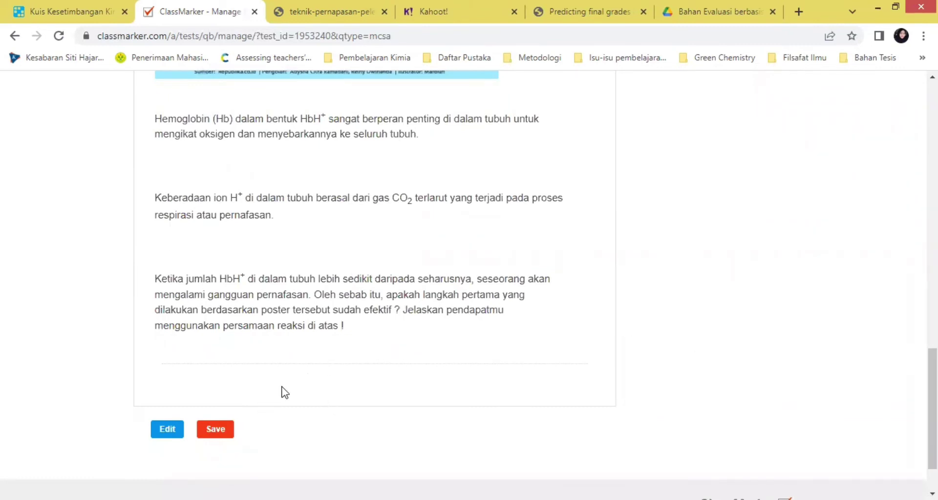
pyautogui.moveTo(932, 408); pyautogui.dragTo(932, 205)
pyautogui.scroll(-15, 913, 440)
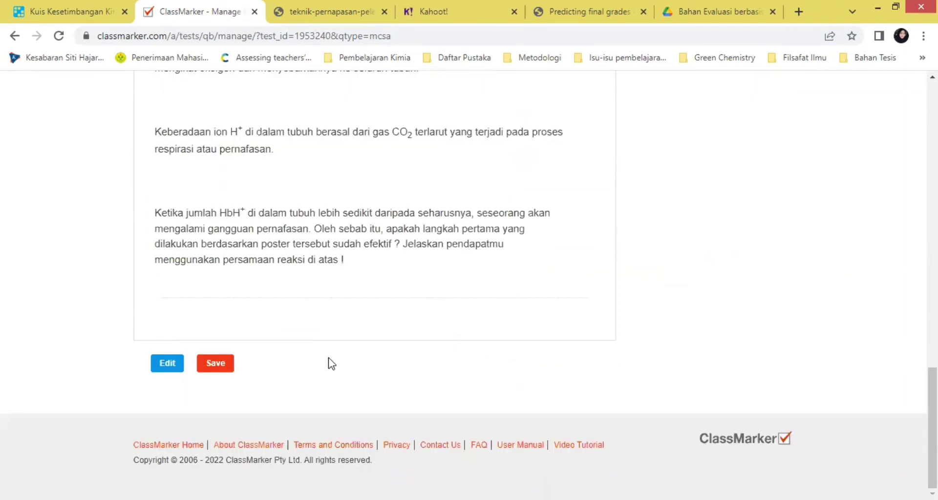
# - Save the essay question to the Kesetimbangan Kimia test
pyautogui.click(215, 364)
pyautogui.click(161, 367)
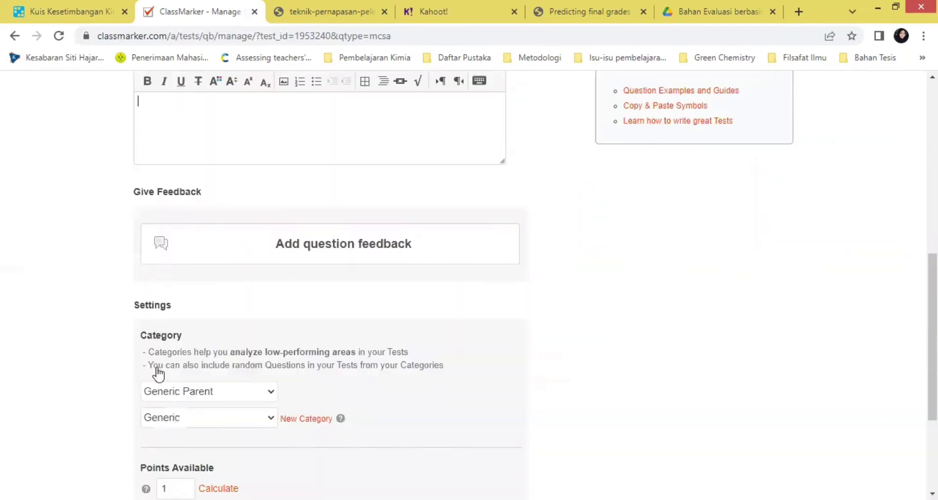
pyautogui.scroll(4, 158, 374)
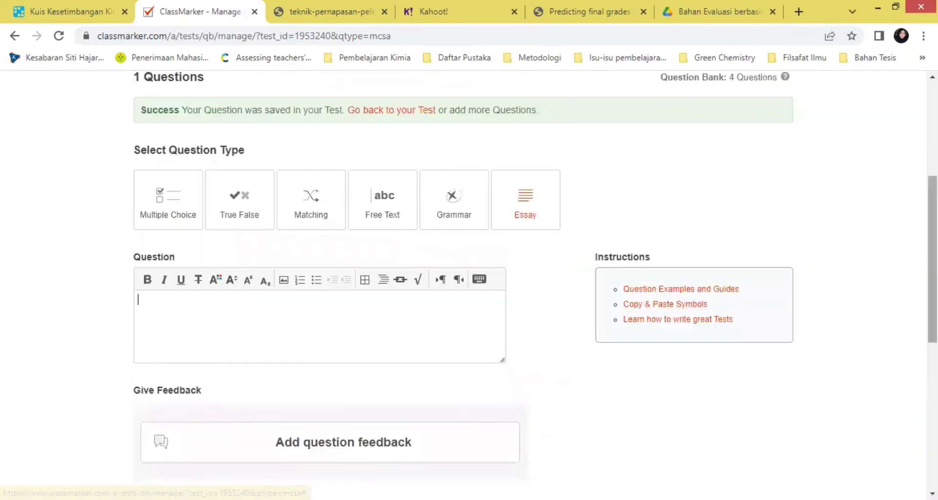
# - Look over the blank essay question form, preview it and return to editing
pyautogui.scroll(-7, 932, 259)
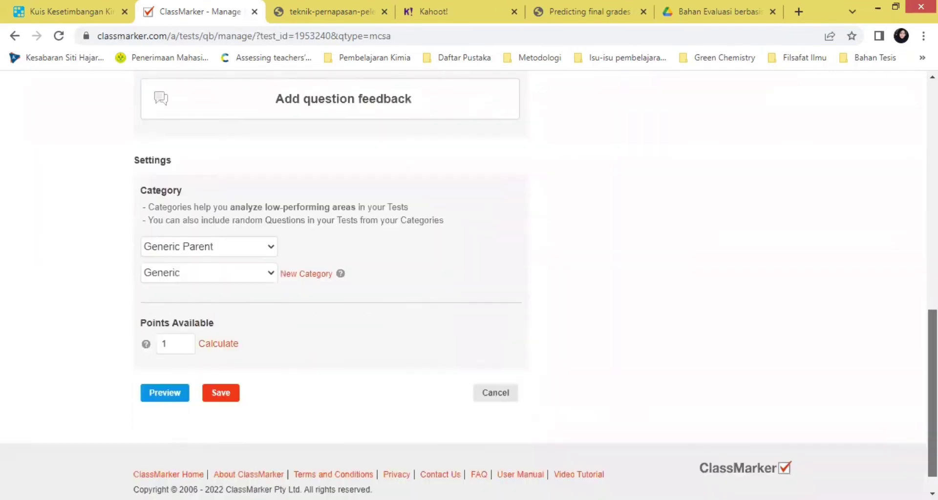
pyautogui.scroll(7, 469, 283)
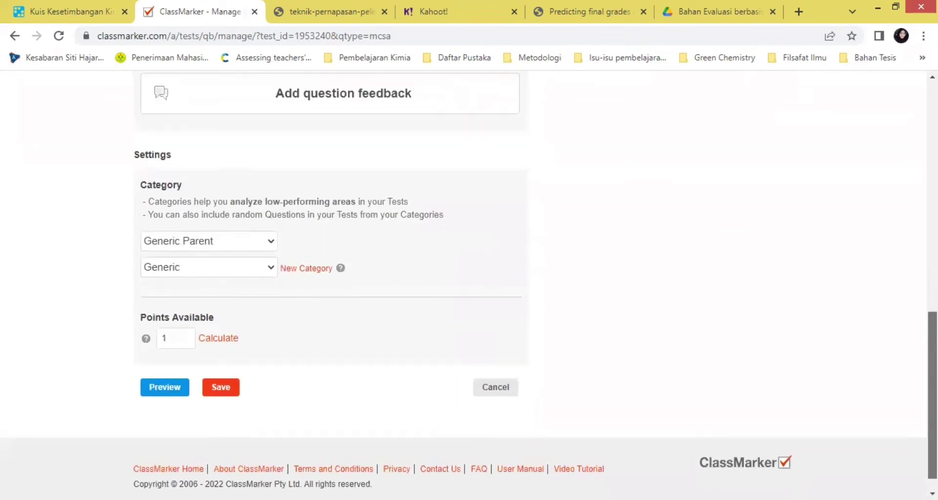
pyautogui.scroll(-6, 894, 351)
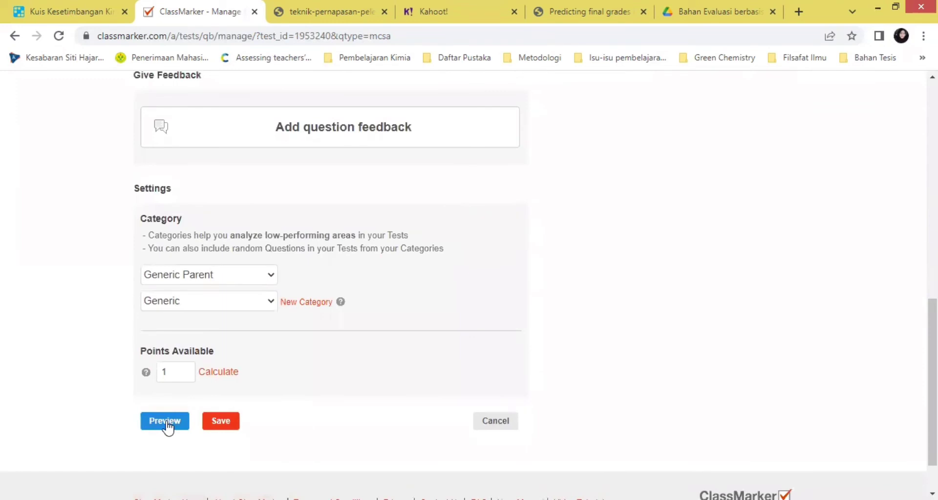
pyautogui.click(166, 422)
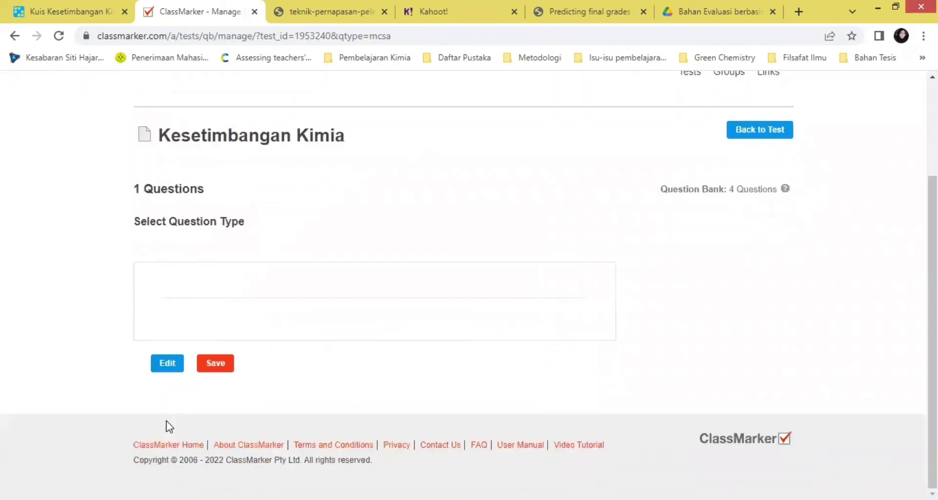
pyautogui.click(167, 366)
pyautogui.click(192, 384)
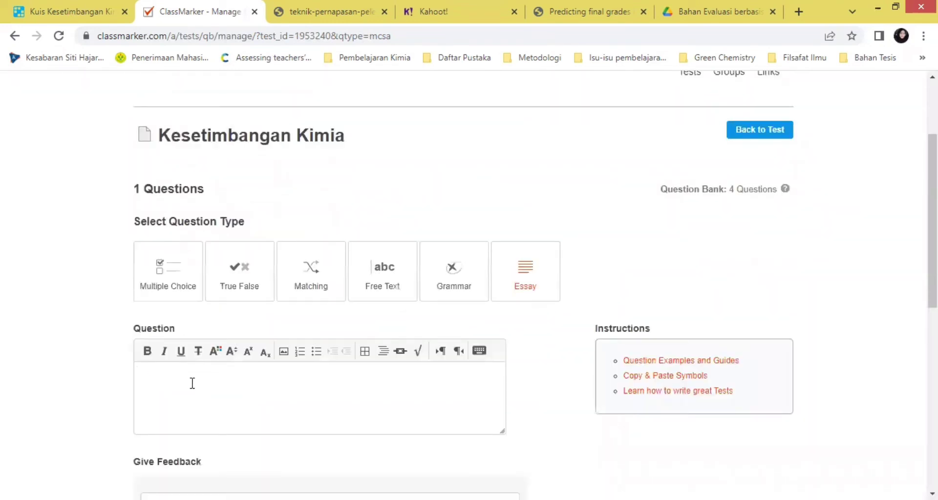
pyautogui.hotkey('ctrl', 'v')
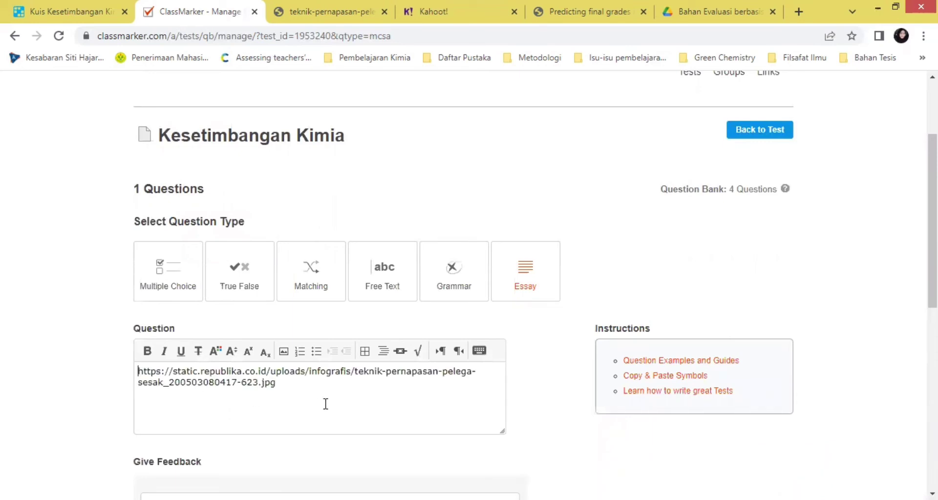
pyautogui.hotkey('ctrl', 'a')
pyautogui.hotkey('ctrl', 'c')
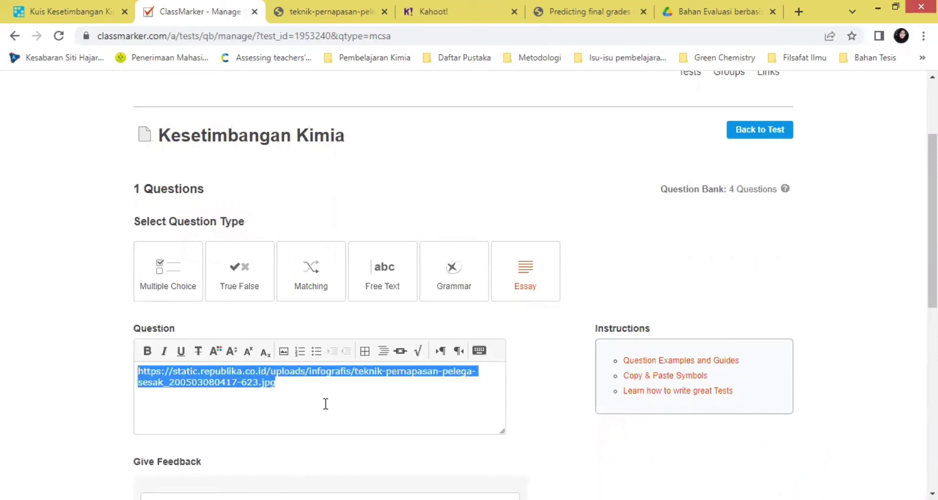
pyautogui.press('BackSpace')
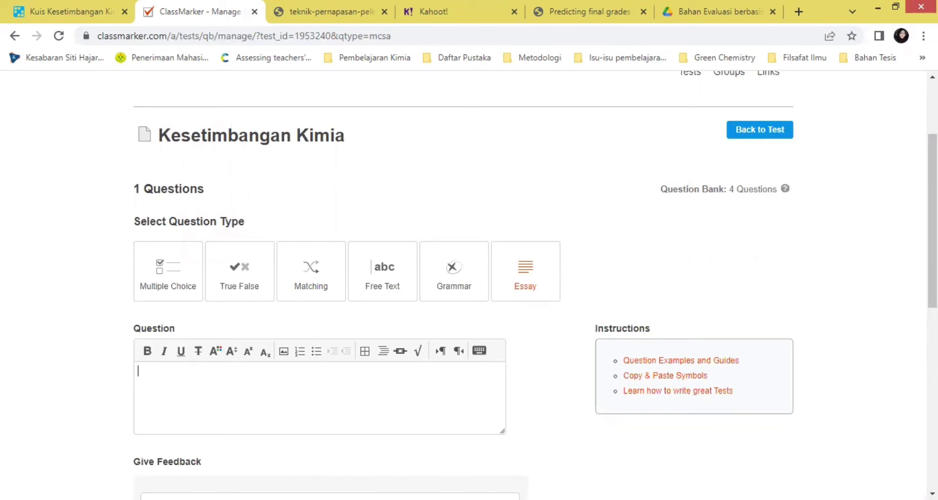
# - Paste the Hemoglobin (Hb) essay text into the blank question and add an empty line above its first paragraph
pyautogui.hotkey('alt', 'Tab')
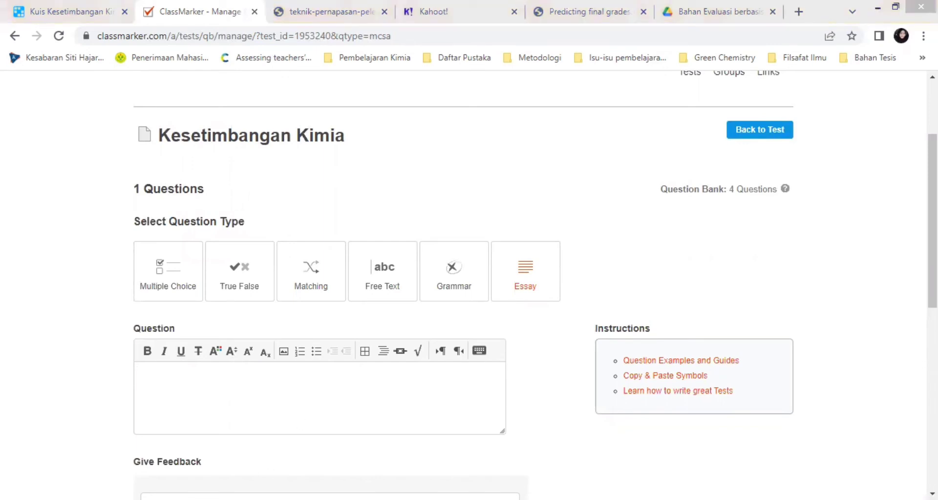
pyautogui.click(248, 400)
pyautogui.hotkey('ctrl', 'v')
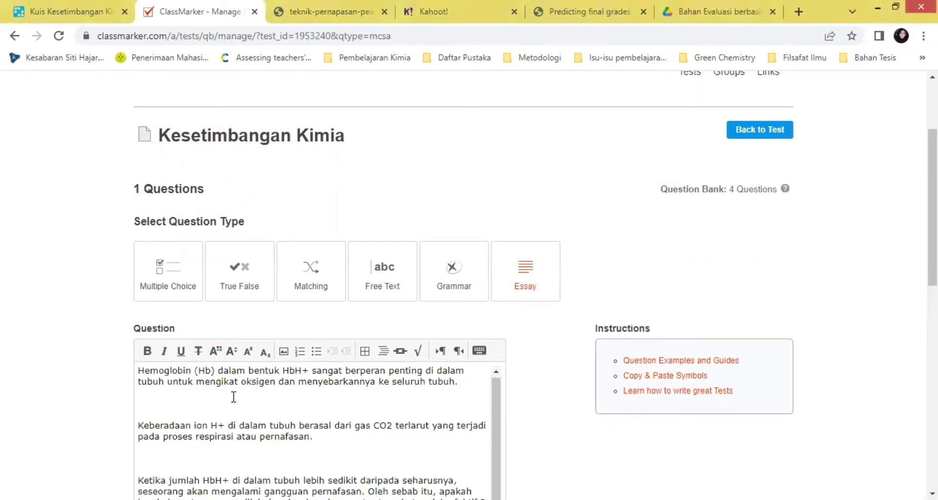
pyautogui.click(141, 372)
pyautogui.press('Return')
pyautogui.press('Return')
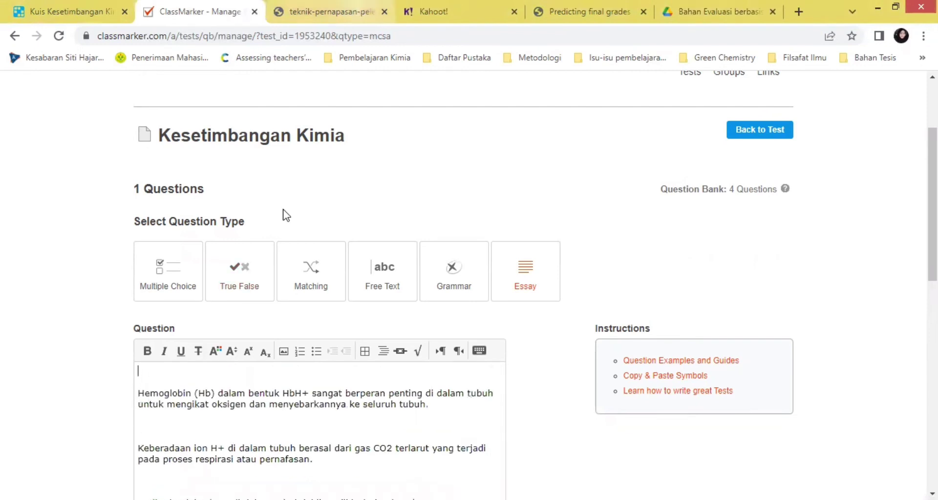
# - Try to embed the teknik-pernapasan-pelega-sesak poster from the web on the empty line above the question text
pyautogui.click(283, 355)
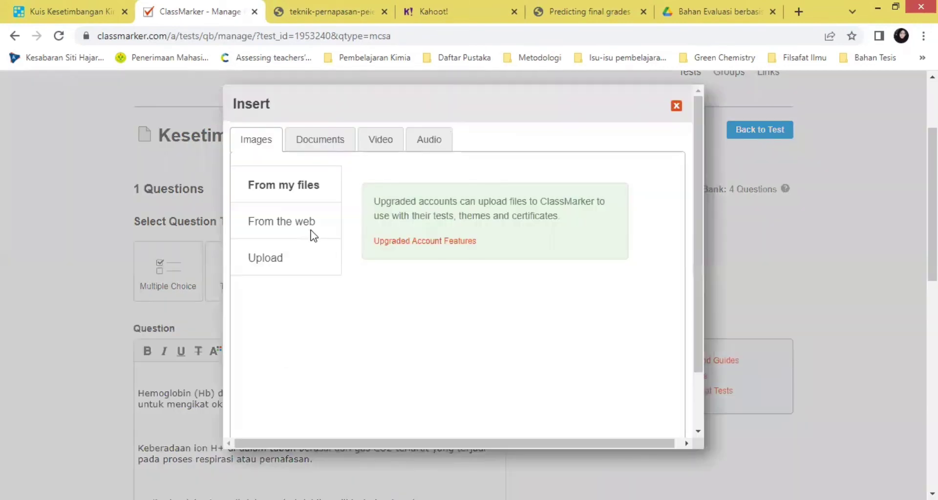
pyautogui.click(303, 228)
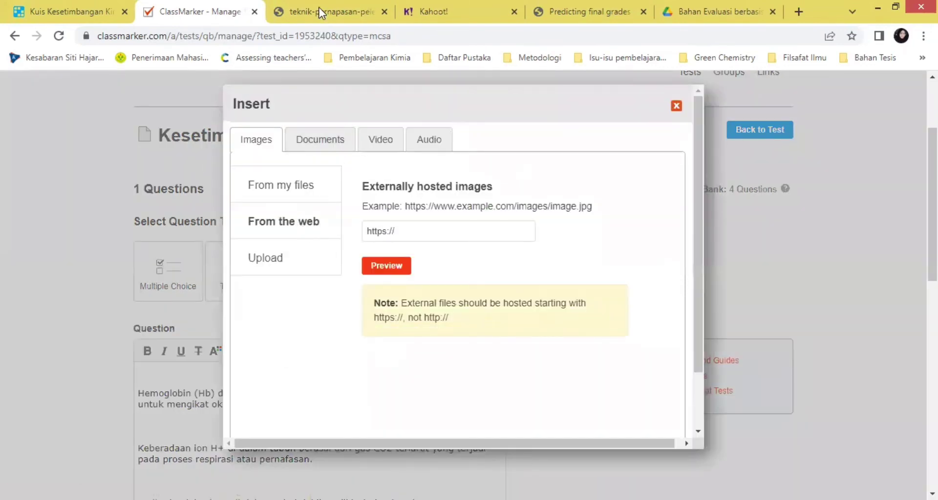
pyautogui.click(312, 20)
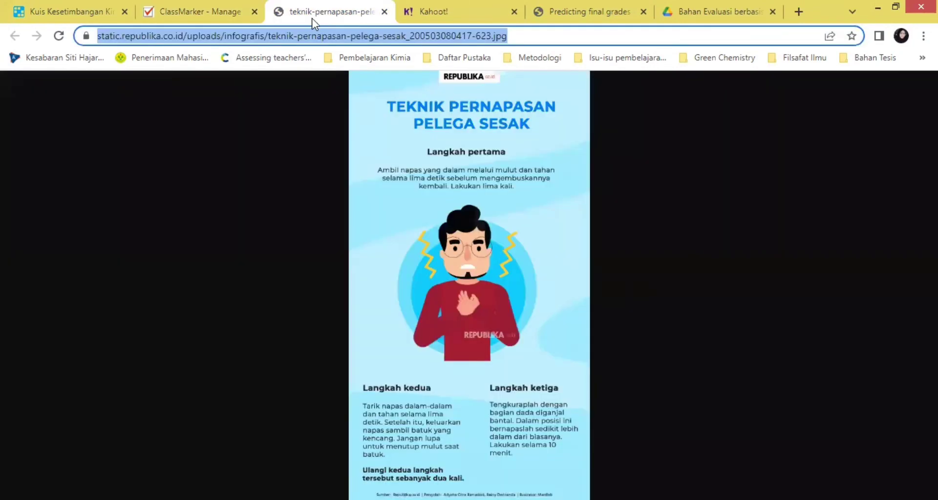
pyautogui.click(205, 2)
pyautogui.click(449, 231)
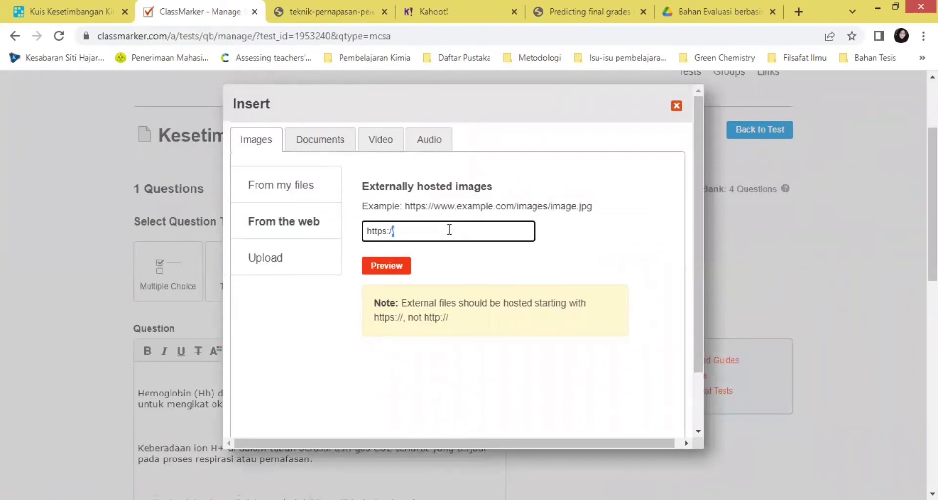
pyautogui.hotkey('ctrl', 'v')
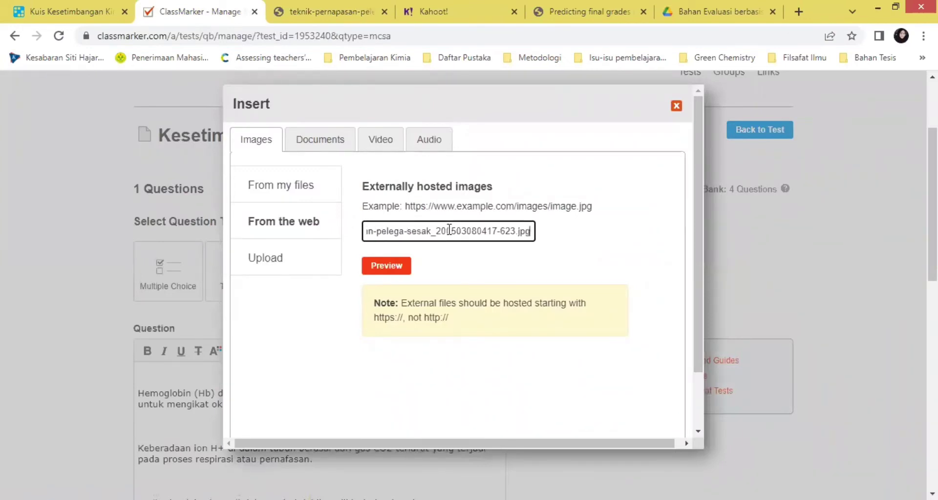
pyautogui.click(393, 269)
pyautogui.click(398, 192)
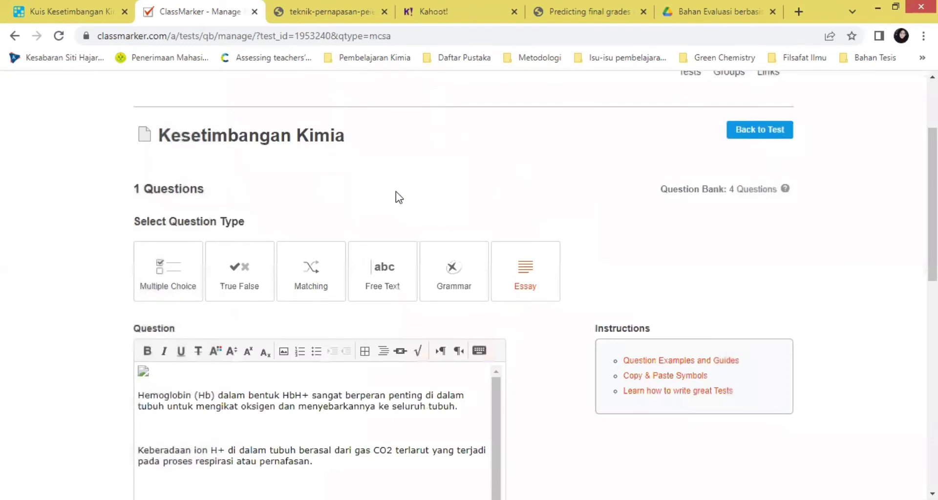
# - Replace the image above the question text with the poster's web address, and clear that address back to an empty line
pyautogui.click(324, 2)
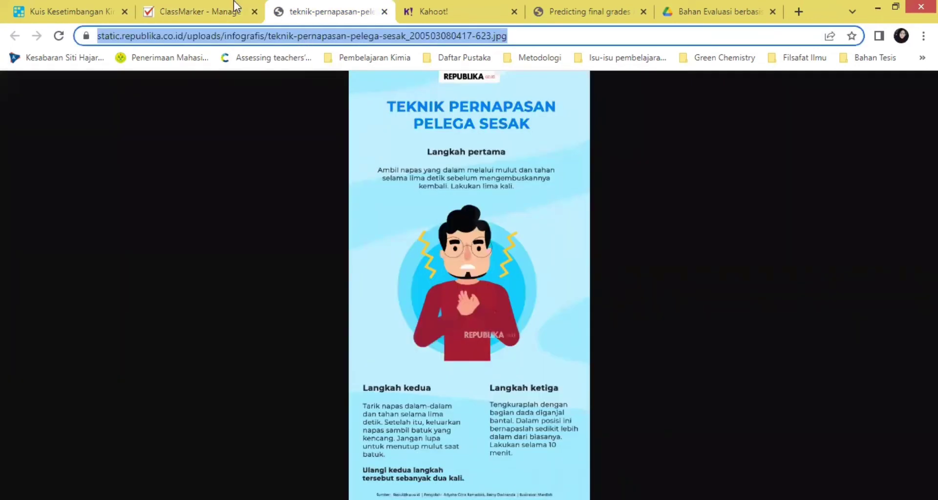
pyautogui.click(200, 7)
pyautogui.hotkey('ctrl', 'v')
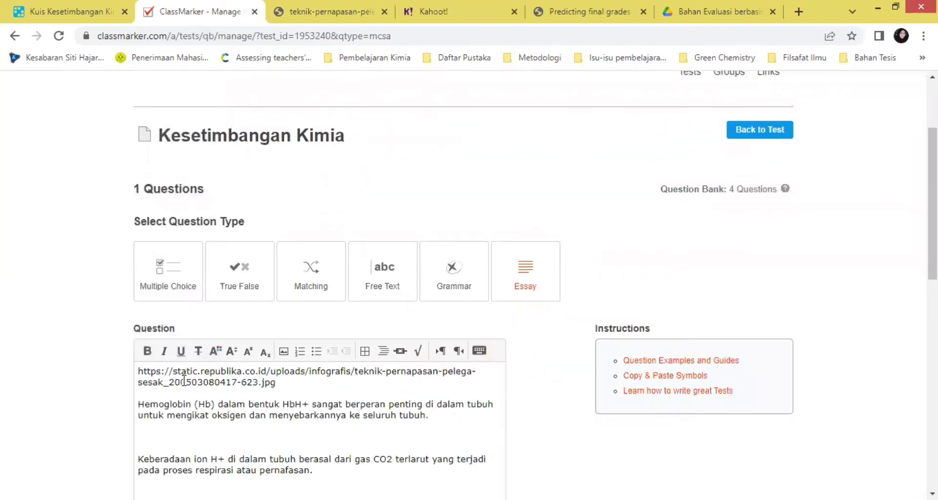
pyautogui.hotkey('shift', 'Down')
pyautogui.hotkey('shift', 'End')
pyautogui.press('BackSpace')
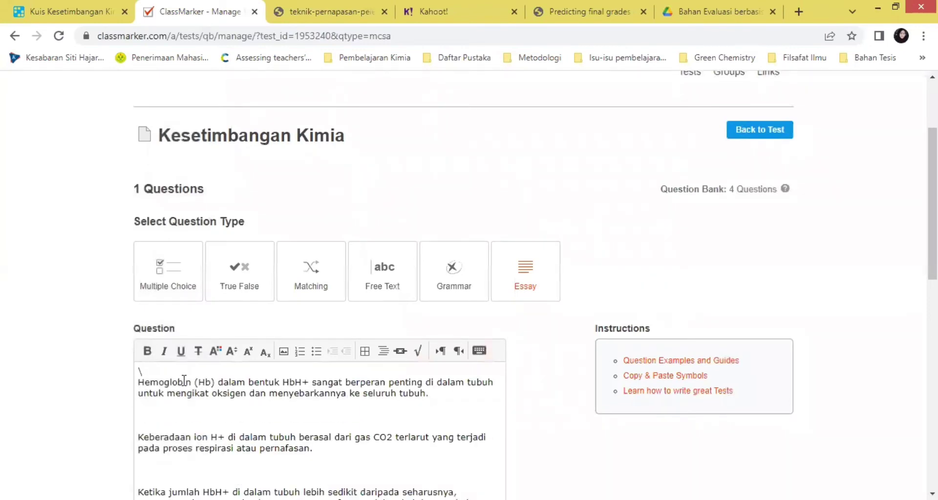
pyautogui.press('BackSpace')
pyautogui.press('Return')
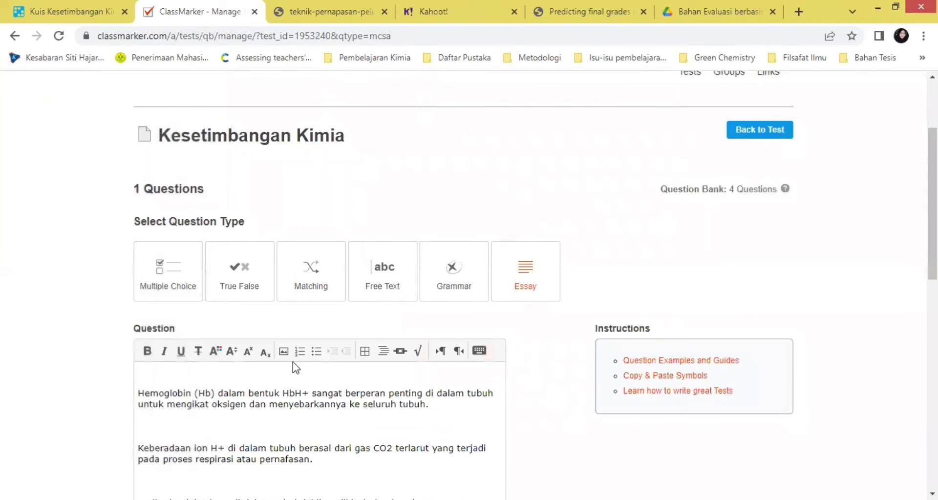
pyautogui.click(284, 352)
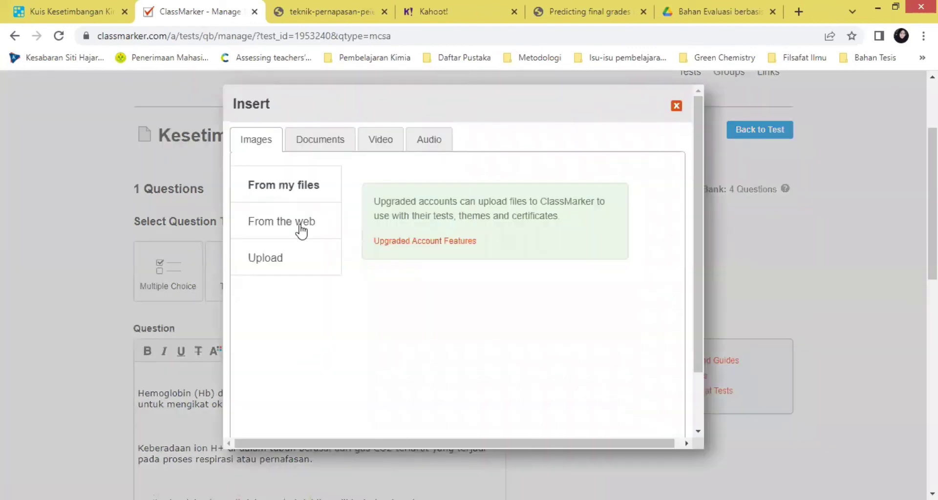
pyautogui.click(301, 226)
pyautogui.click(432, 232)
pyautogui.press('BackSpace')
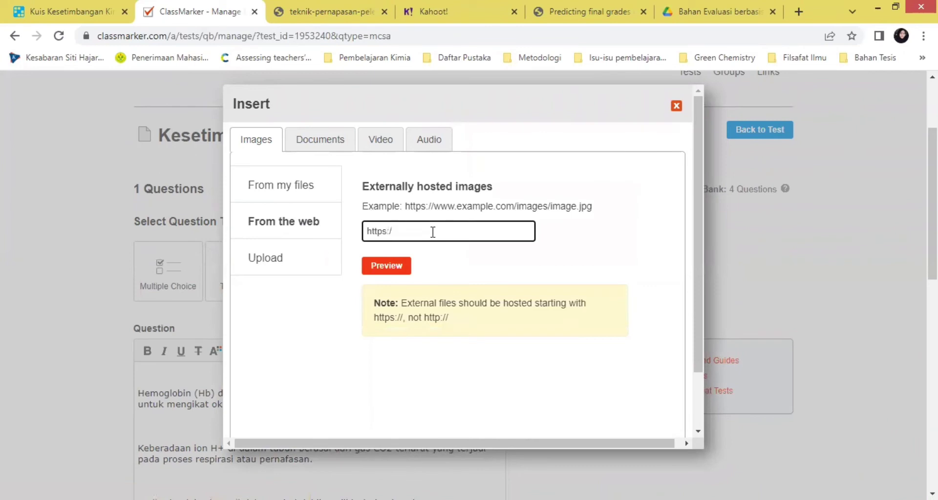
pyautogui.press('BackSpace')
pyautogui.press('BackSpace')
pyautogui.press('BackSpace')
pyautogui.press('BackSpace')
pyautogui.press('BackSpace')
pyautogui.press('BackSpace')
pyautogui.press('BackSpace')
pyautogui.hotkey('ctrl', 'v')
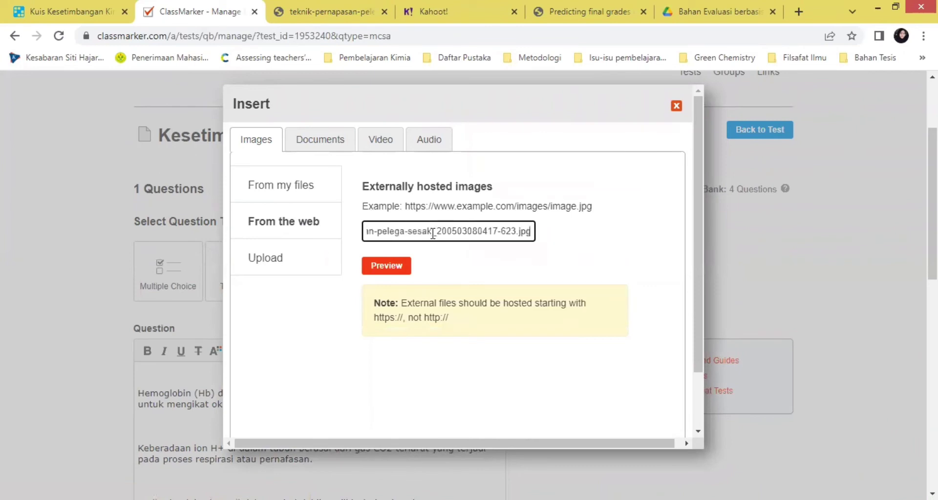
pyautogui.click(396, 266)
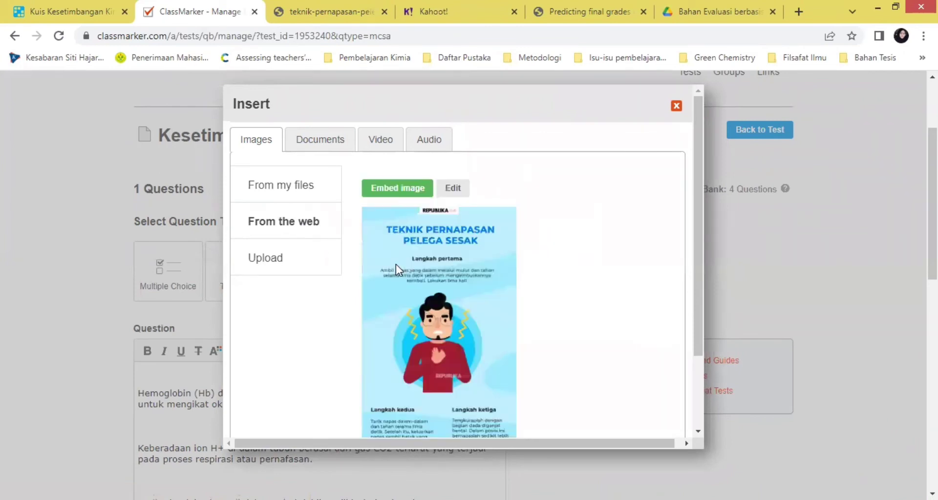
pyautogui.click(396, 189)
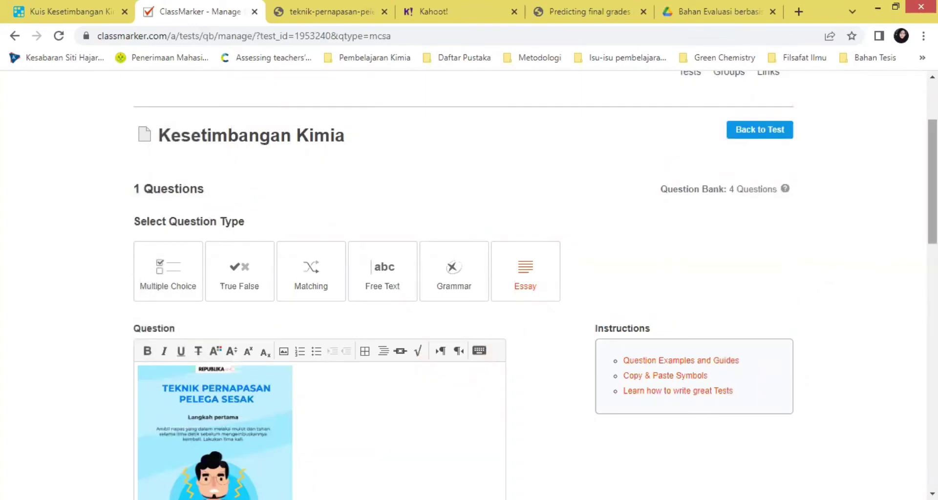
# - Save the essay question with the poster to the test, keeping the Generic category and 1 point
pyautogui.scroll(-12, 469, 284)
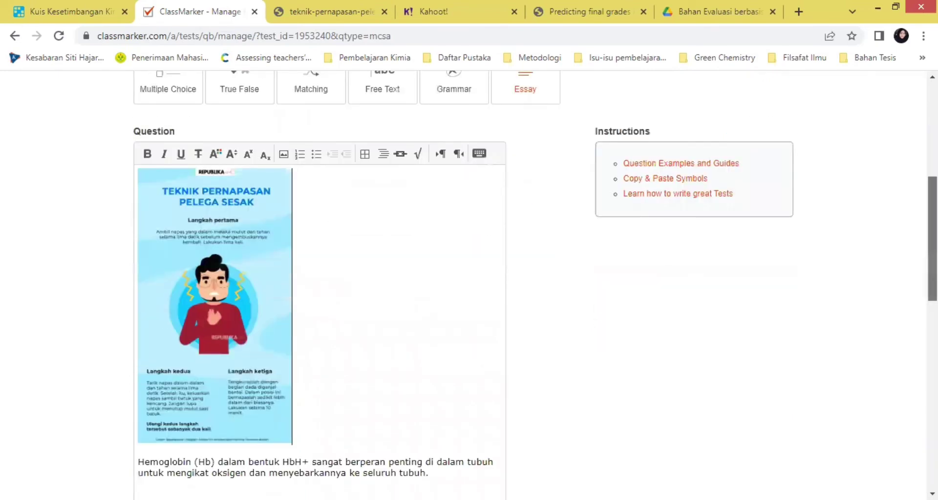
pyautogui.scroll(-4, 255, 399)
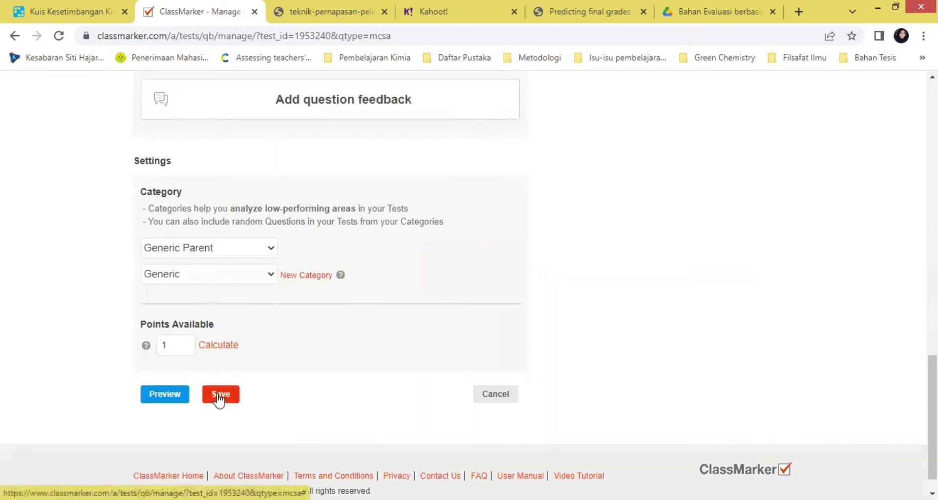
pyautogui.click(220, 395)
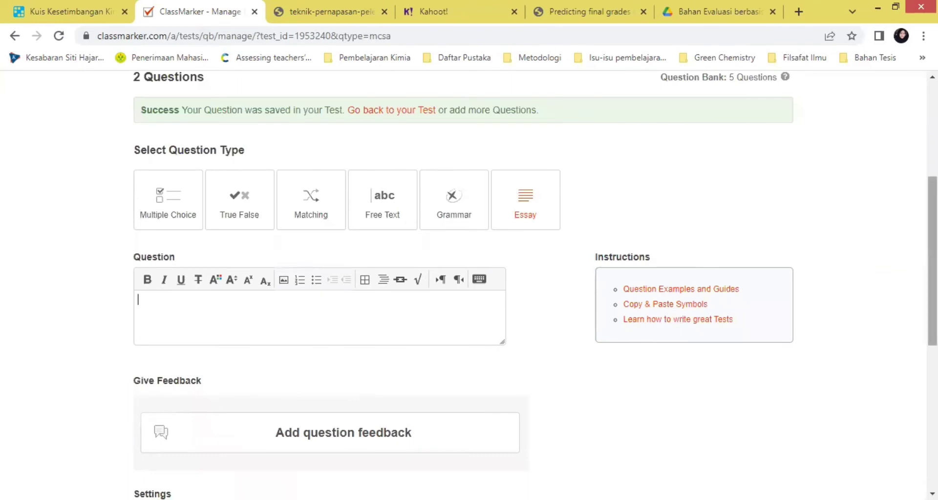
# - Return to the Kesetimbangan Kimia test and remove Question 2, the essay copy without superscripts and subscripts
pyautogui.scroll(2, 933, 259)
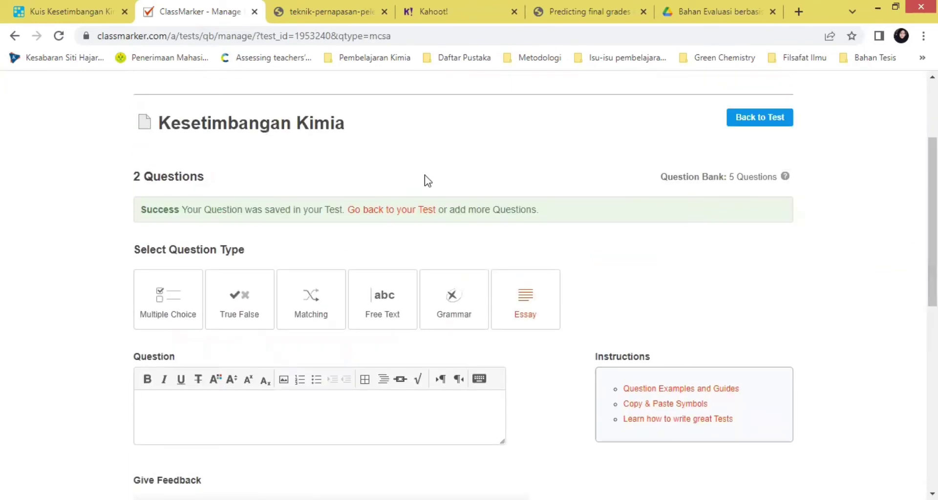
pyautogui.click(381, 217)
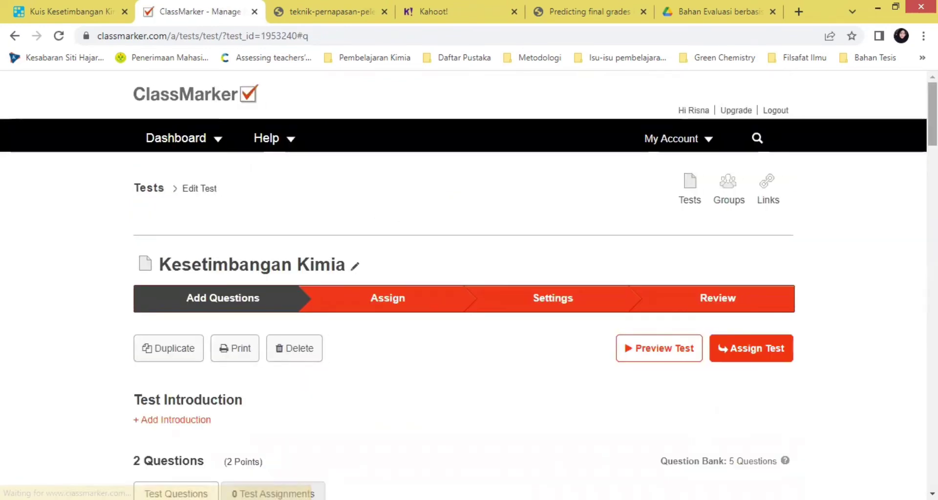
pyautogui.scroll(-12, 464, 285)
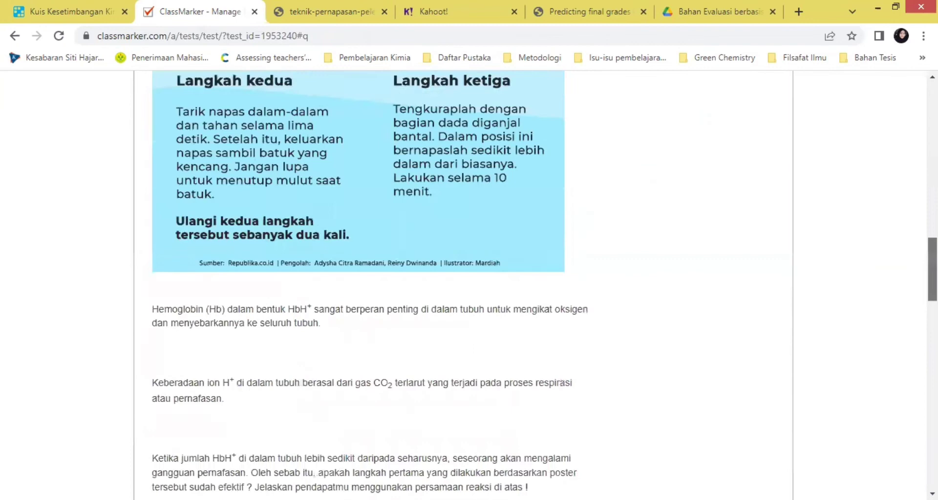
pyautogui.moveTo(933, 270); pyautogui.dragTo(933, 457)
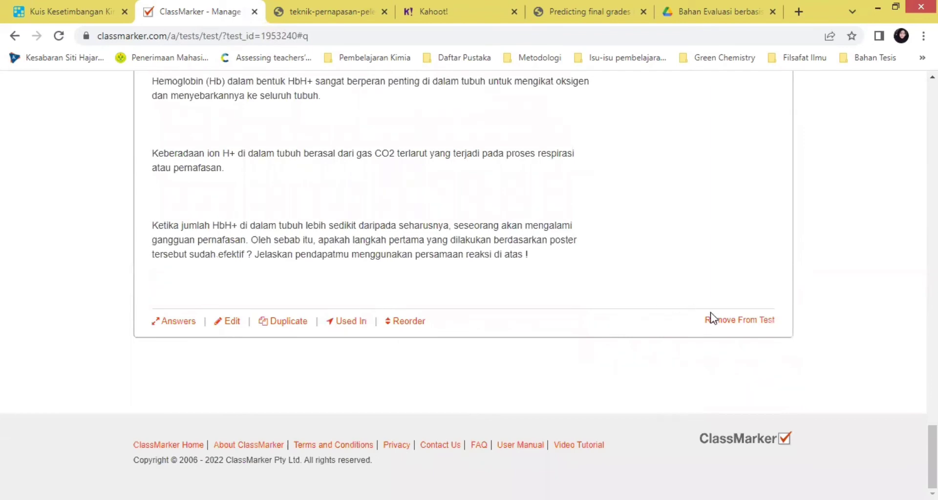
pyautogui.click(730, 321)
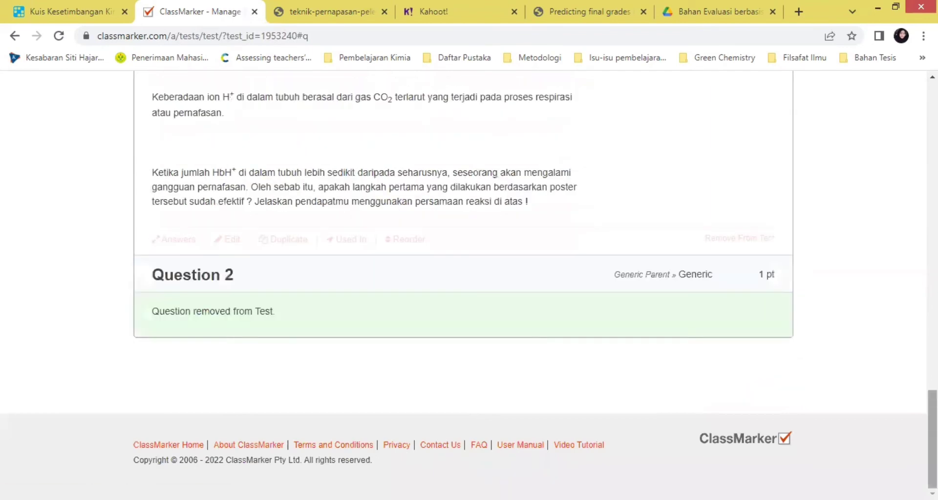
# - Open the preview of the Kesetimbangan Kimia test and read its instructions and preview mode notes
pyautogui.scroll(15, 469, 284)
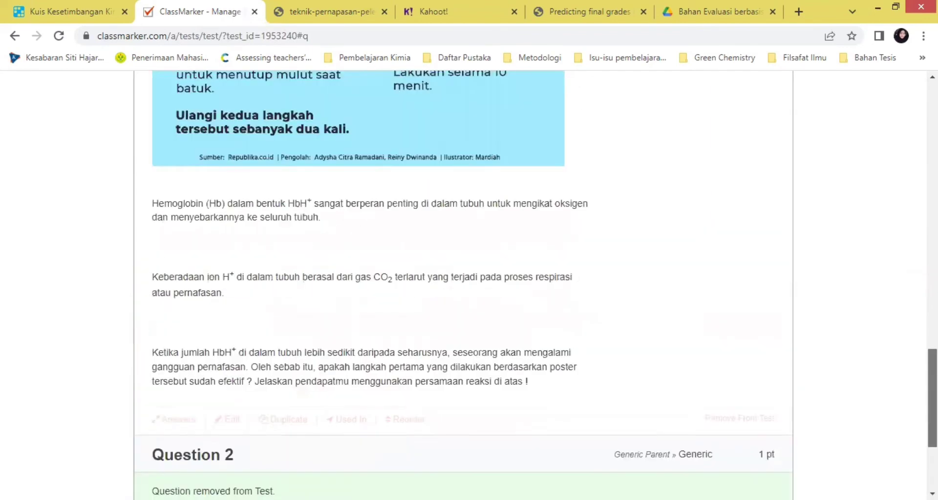
pyautogui.scroll(5, 463, 285)
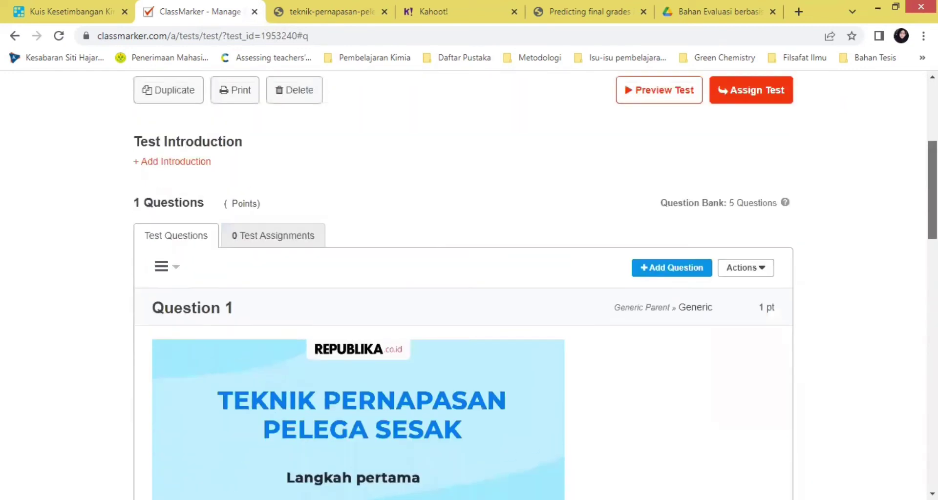
pyautogui.scroll(2, 915, 163)
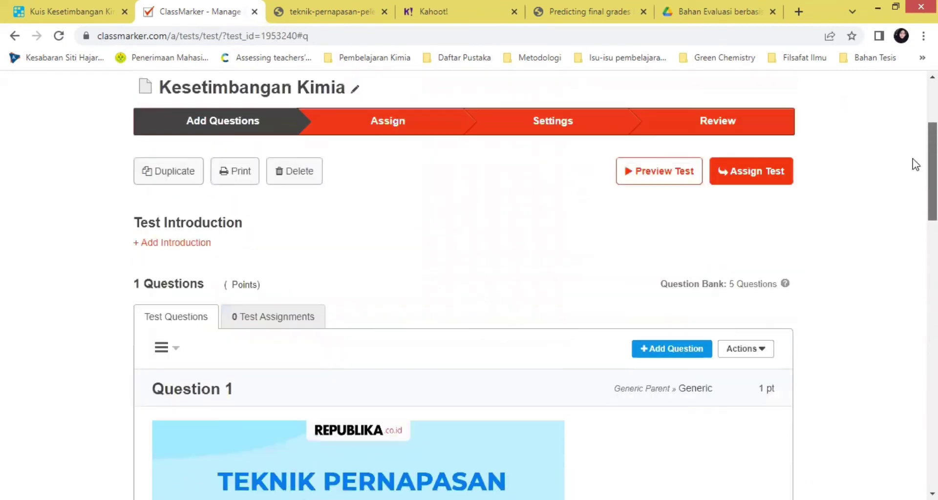
pyautogui.click(659, 176)
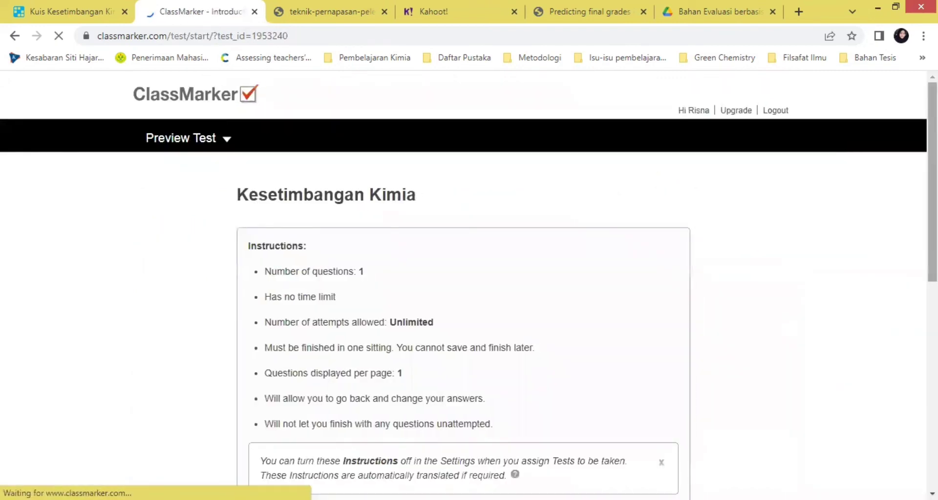
pyautogui.scroll(-1, 455, 209)
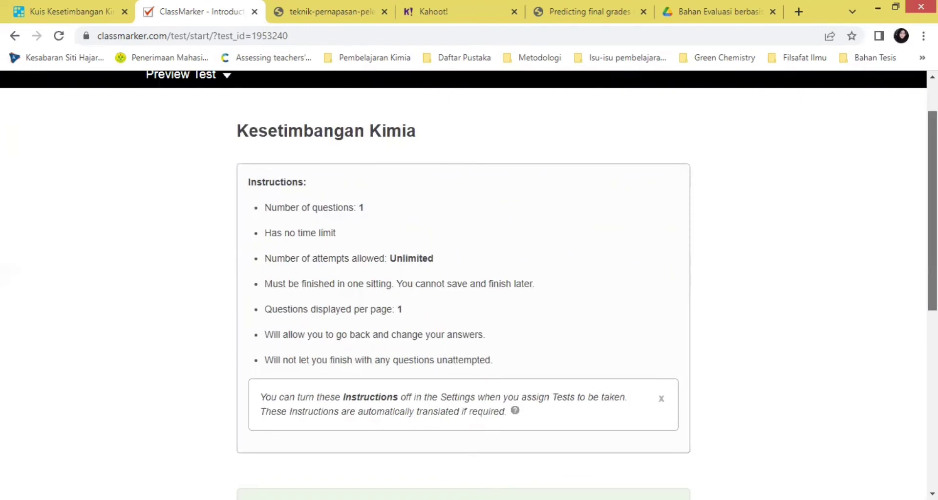
pyautogui.scroll(-8, 464, 284)
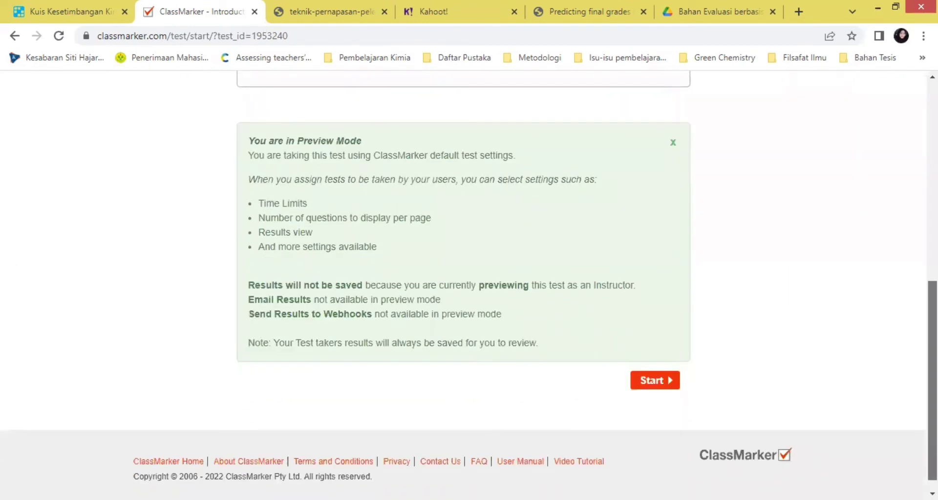
# - Start the previewed test and examine its essay question from the poster down to the answer area
pyautogui.click(664, 387)
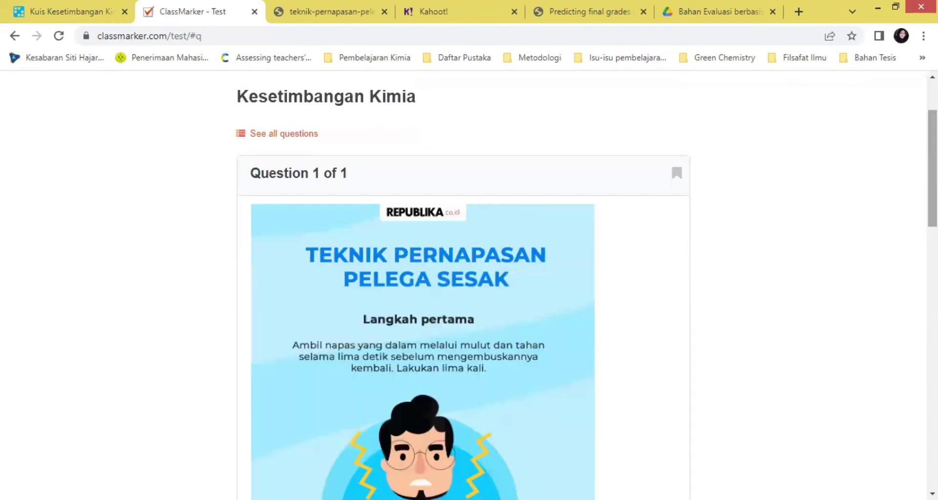
pyautogui.scroll(-7, 424, 293)
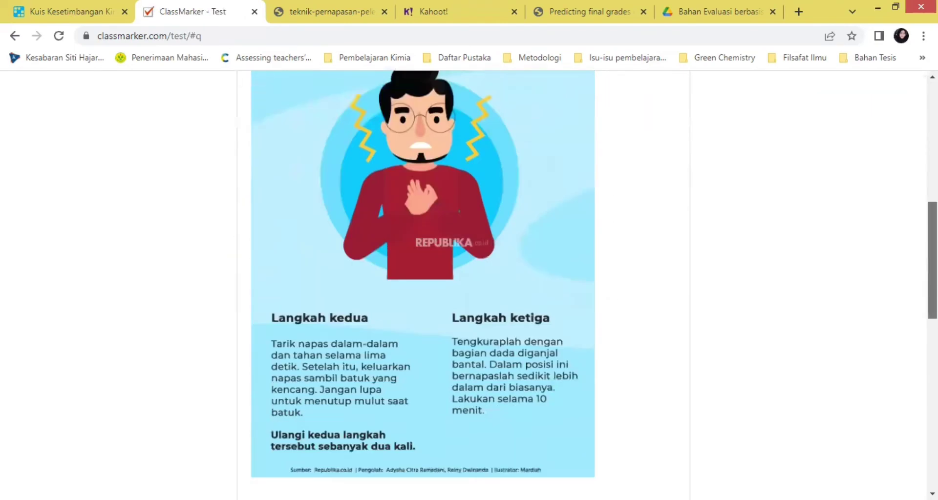
pyautogui.scroll(-10, 435, 308)
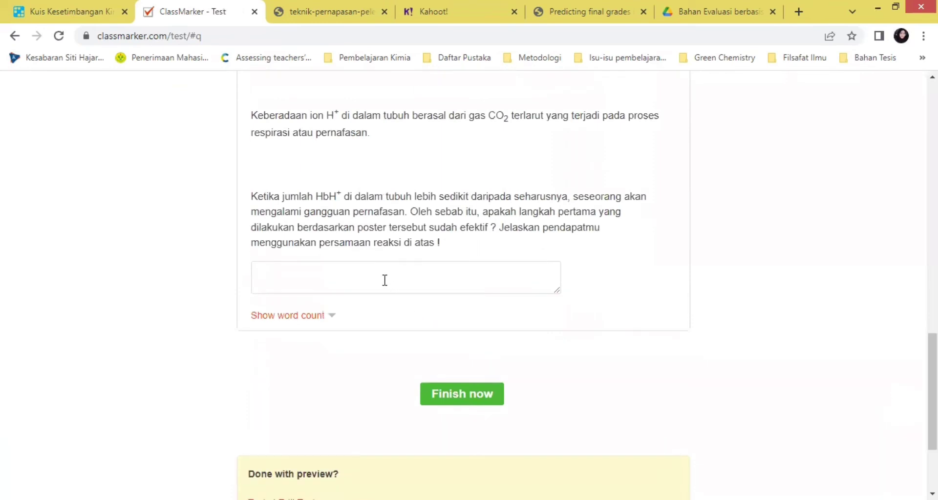
# - Answer the previewed essay question with "Tes", then finish the test and confirm finishing
pyautogui.click(385, 280)
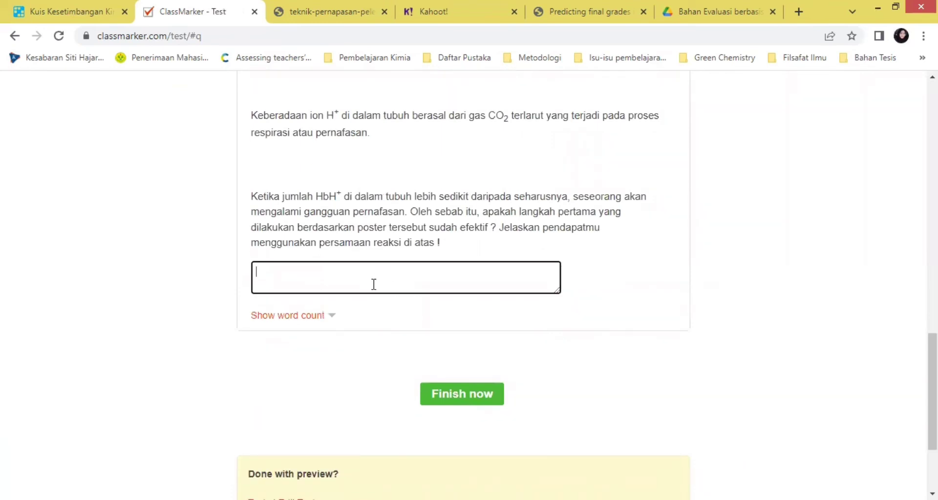
pyautogui.click(465, 395)
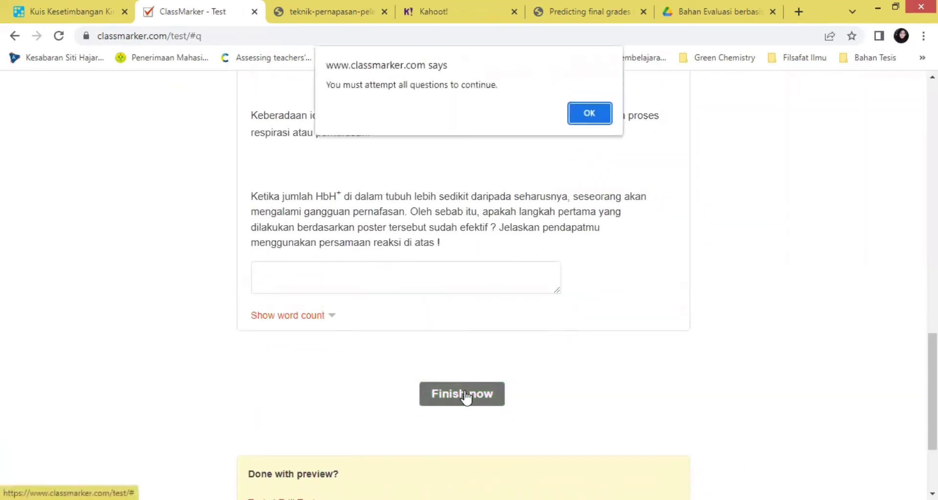
pyautogui.click(589, 114)
pyautogui.click(404, 282)
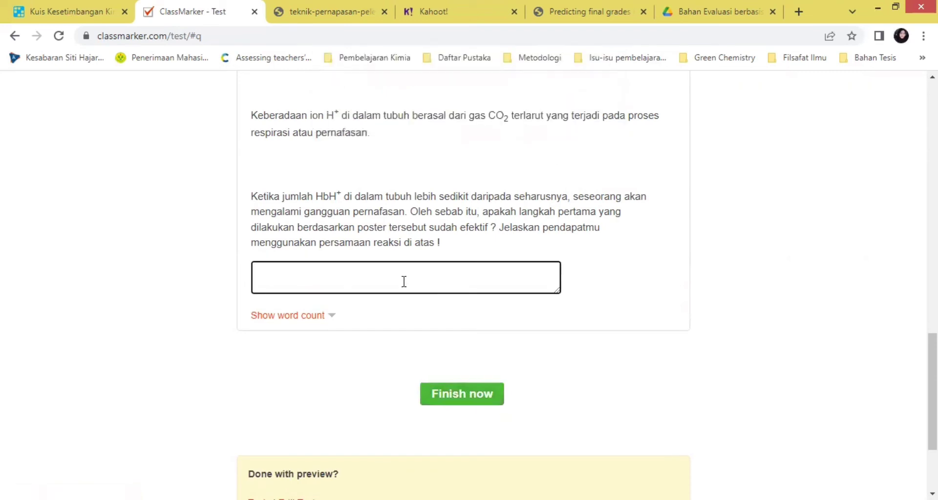
pyautogui.write('Tes')
pyautogui.click(491, 397)
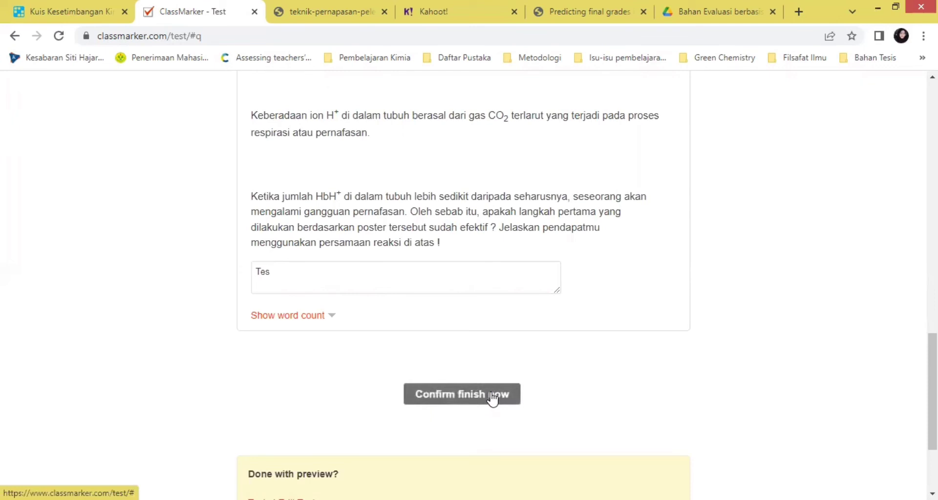
pyautogui.click(468, 392)
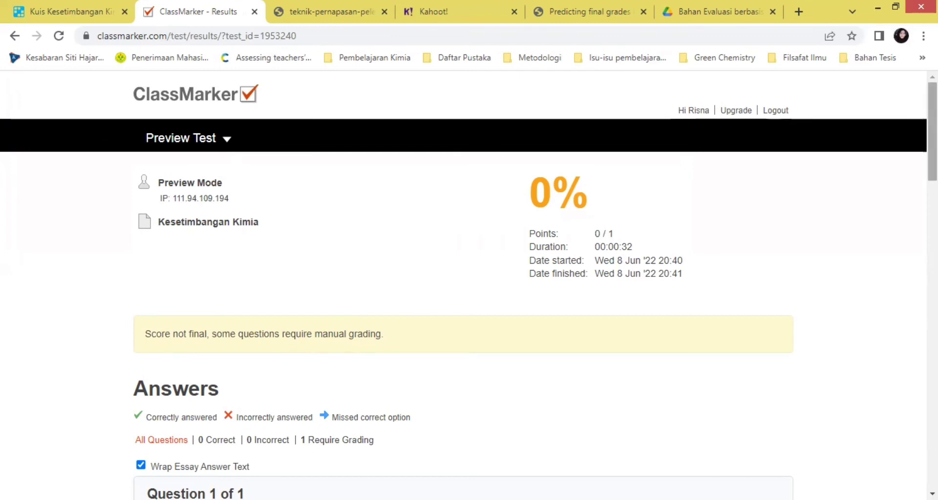
# - Review the preview results down to the essay question's points and feedback, and return to editing the test
pyautogui.moveTo(932, 147); pyautogui.dragTo(932, 456)
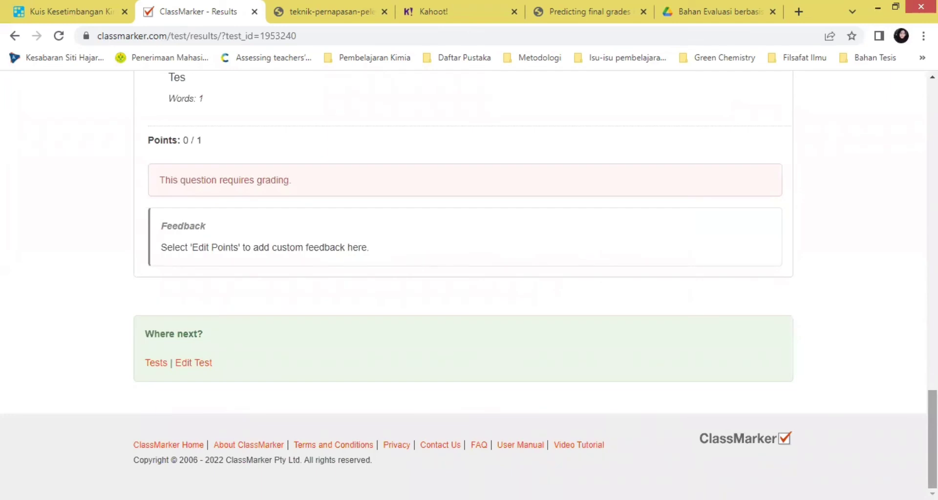
pyautogui.moveTo(932, 439)
pyautogui.mouseDown()
pyautogui.moveTo(933, 130)
pyautogui.moveTo(933, 439)
pyautogui.mouseUp()
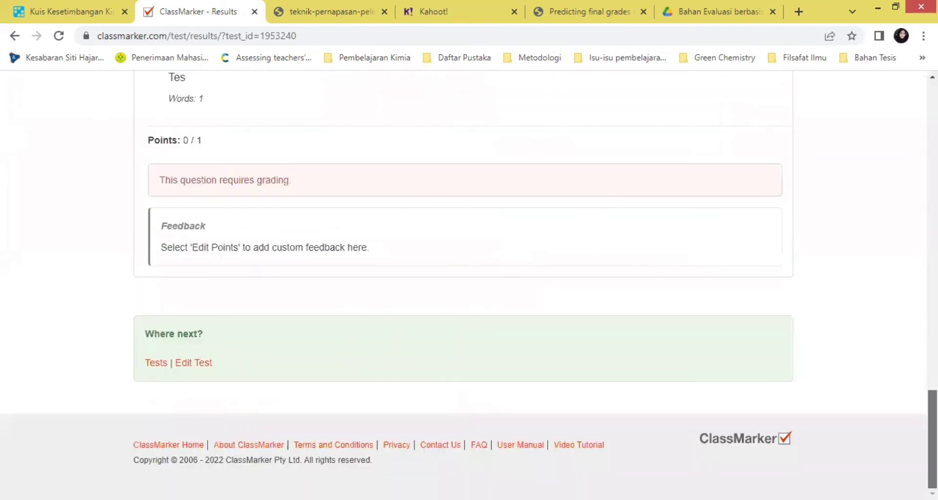
pyautogui.click(187, 363)
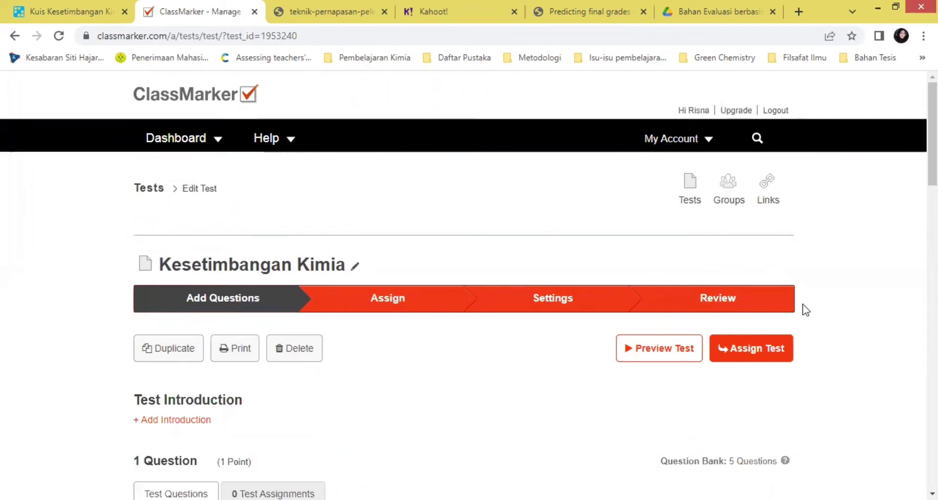
# - Open the assignment options for the Kesetimbangan Kimia test and examine the group and link choices, expanding the link option
pyautogui.click(766, 348)
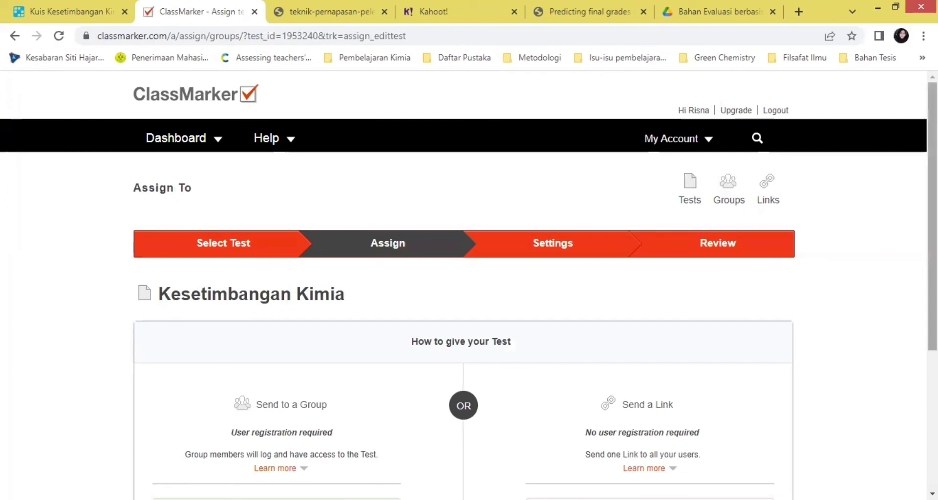
pyautogui.scroll(-3, 463, 293)
pyautogui.scroll(-1, 463, 293)
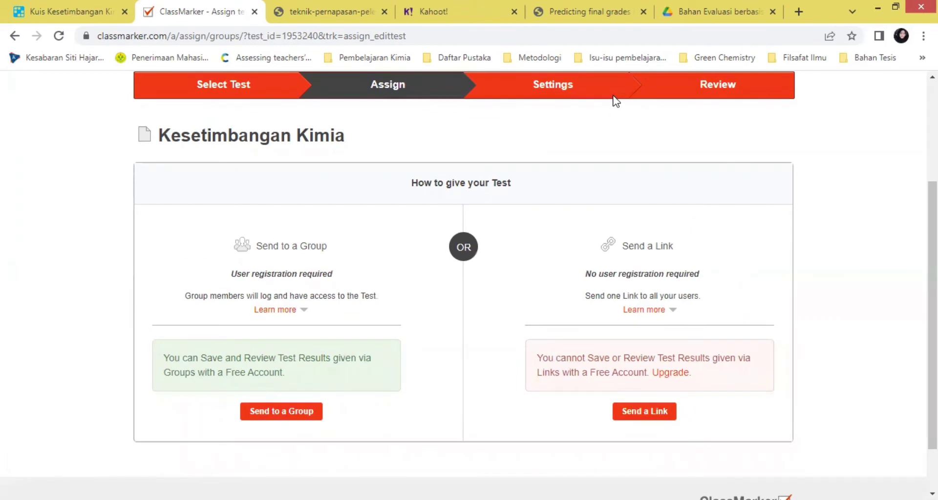
pyautogui.scroll(-3, 397, 354)
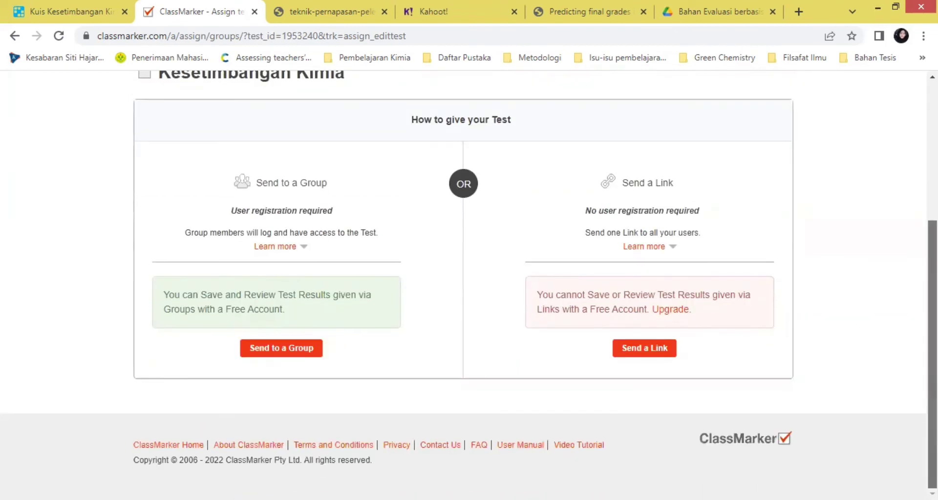
pyautogui.scroll(1, 397, 354)
pyautogui.scroll(1, 464, 284)
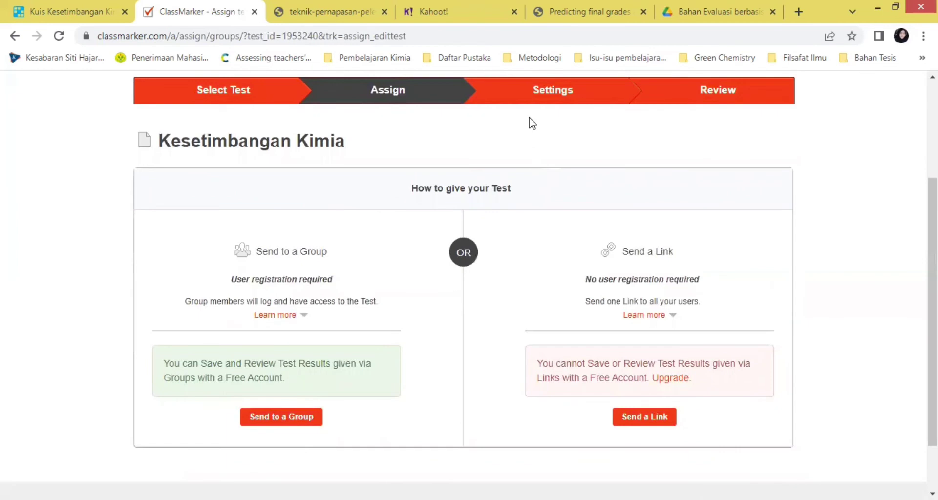
pyautogui.click(644, 419)
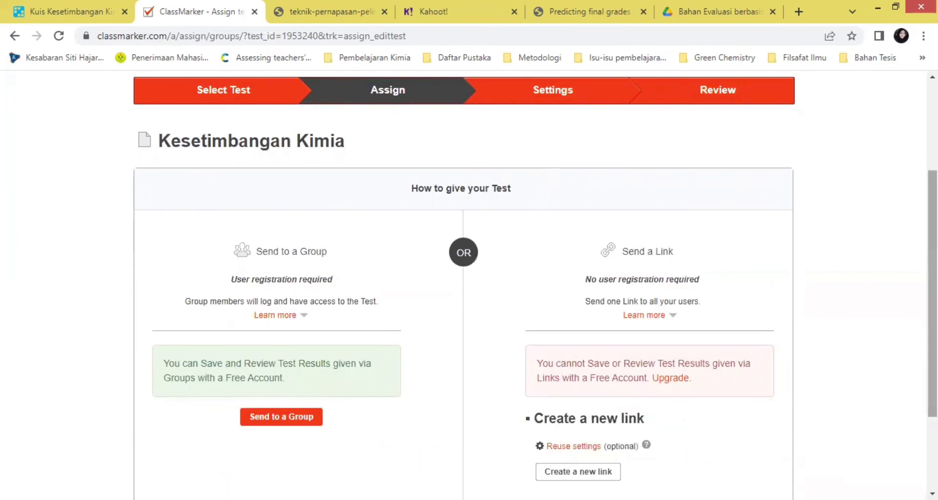
pyautogui.scroll(-3, 586, 391)
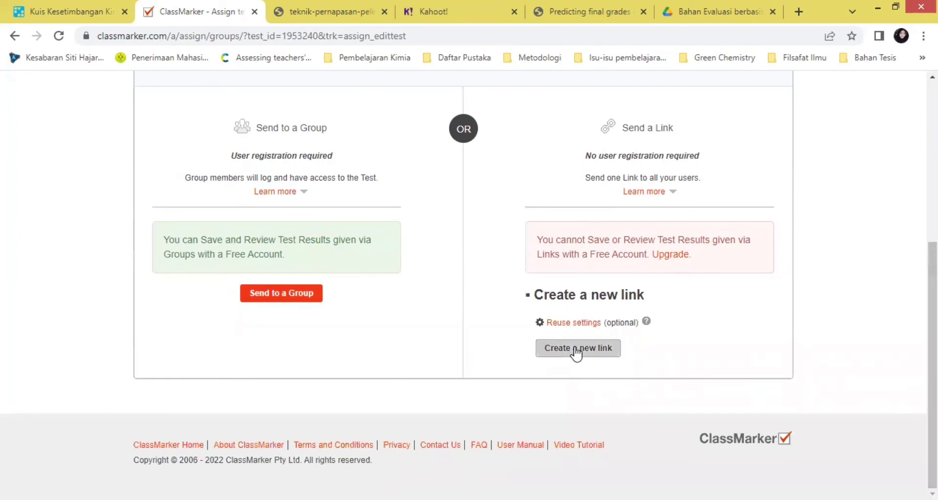
# - Choose sending the test to a group and create a new group named "XI Ipa 1"
pyautogui.click(295, 298)
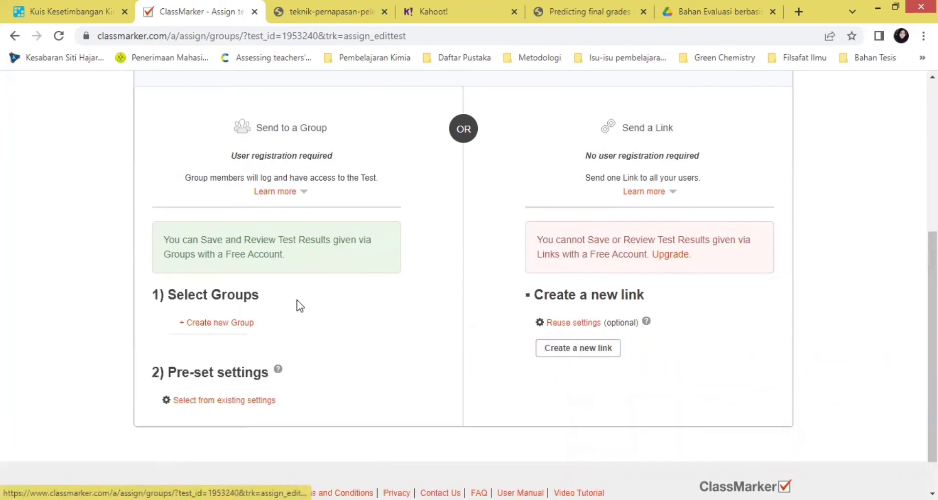
pyautogui.click(241, 325)
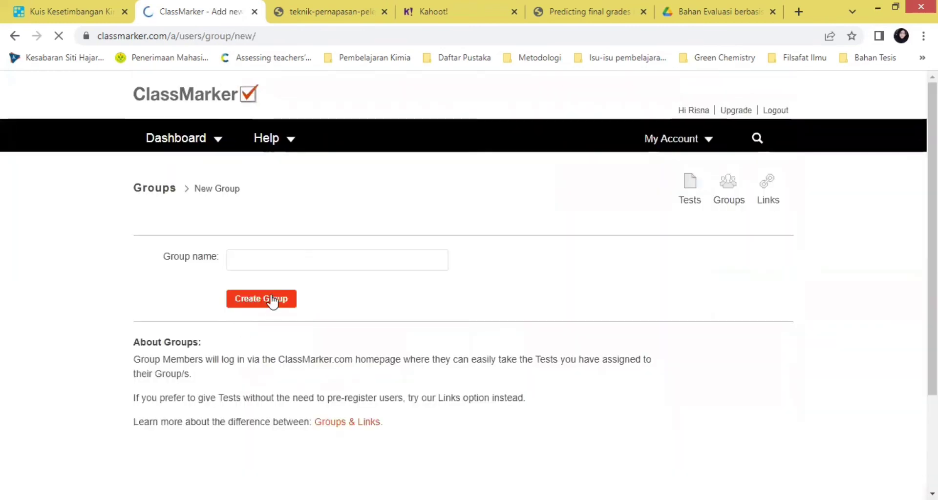
pyautogui.click(258, 258)
pyautogui.write('XI ')
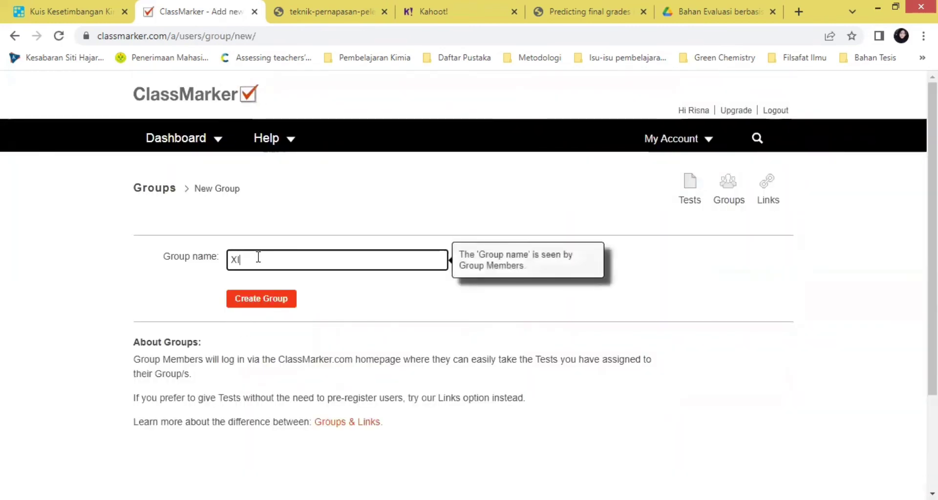
pyautogui.write('Ipa 1')
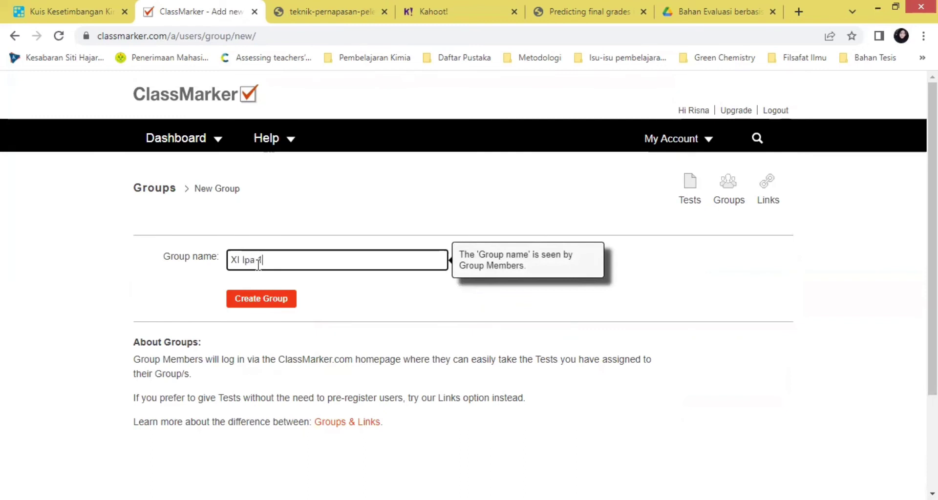
pyautogui.click(260, 307)
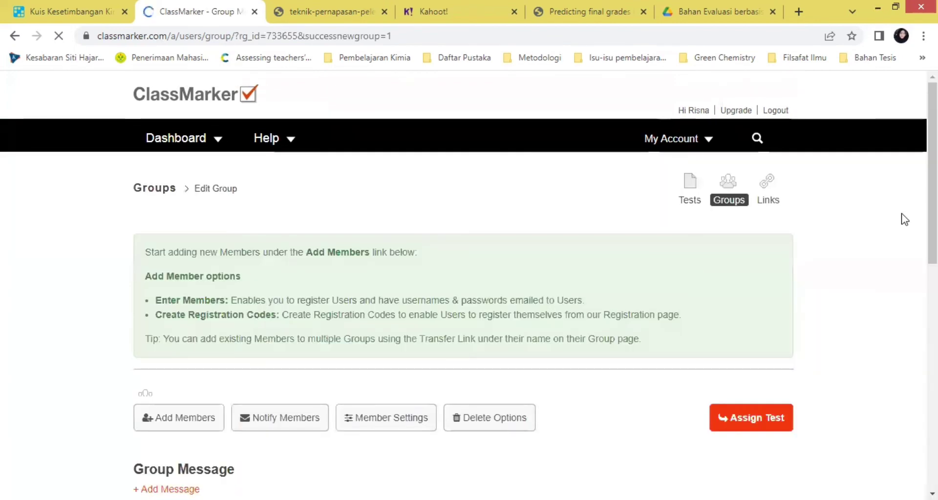
# - Start assigning a test from the new group's page, select Kesetimbangan Kimia and look over how it can be given
pyautogui.scroll(-3, 905, 218)
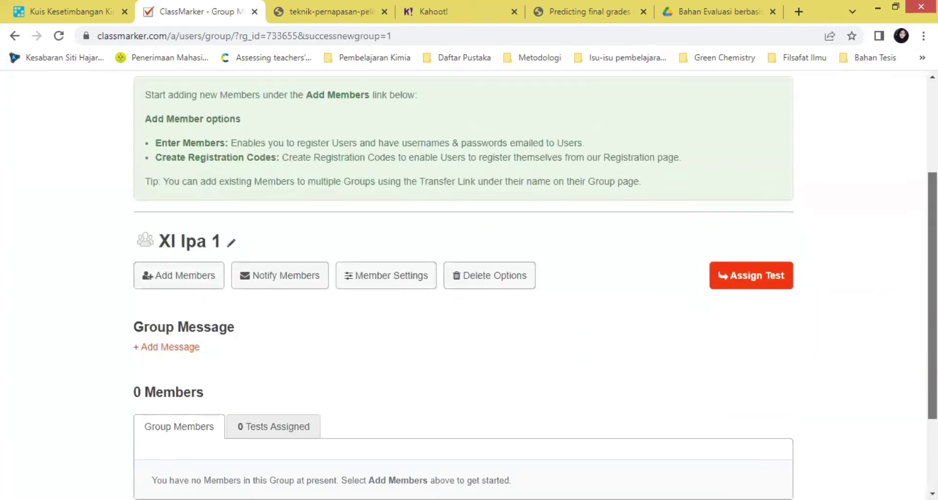
pyautogui.scroll(-2, 771, 227)
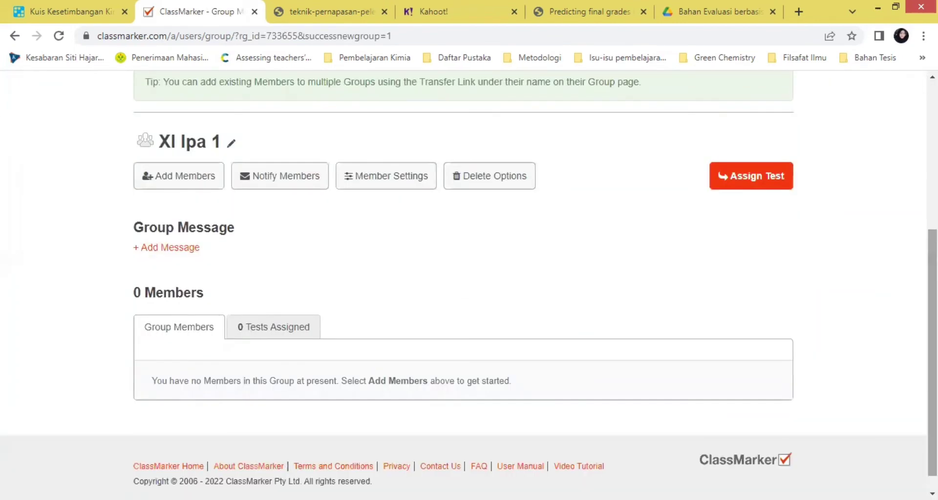
pyautogui.click(740, 186)
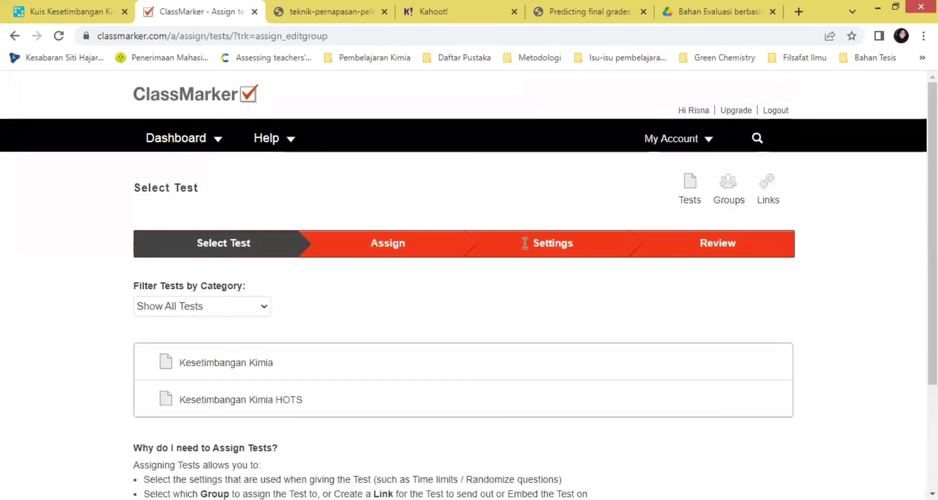
pyautogui.scroll(-3, 749, 186)
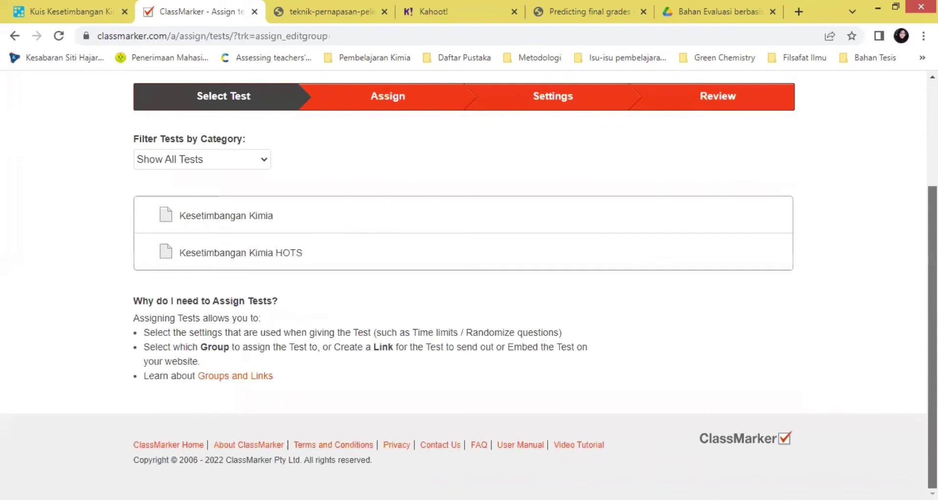
pyautogui.scroll(2, 310, 299)
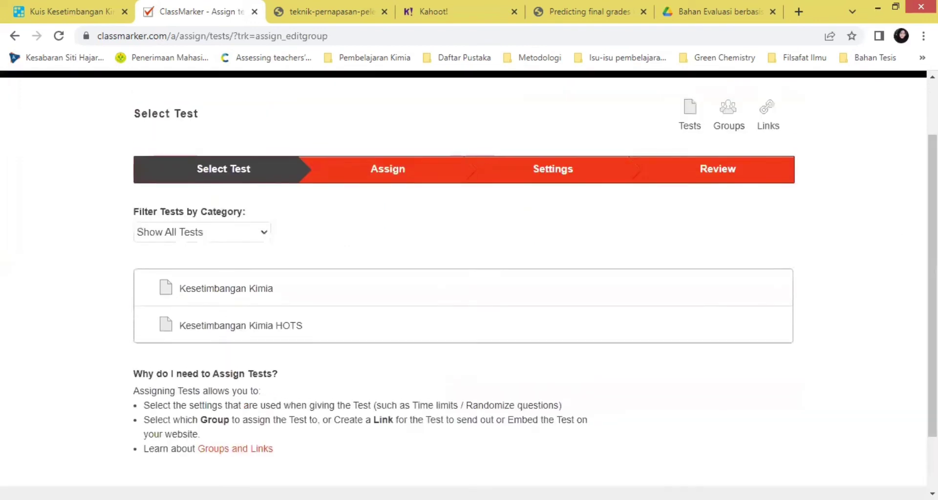
pyautogui.click(252, 292)
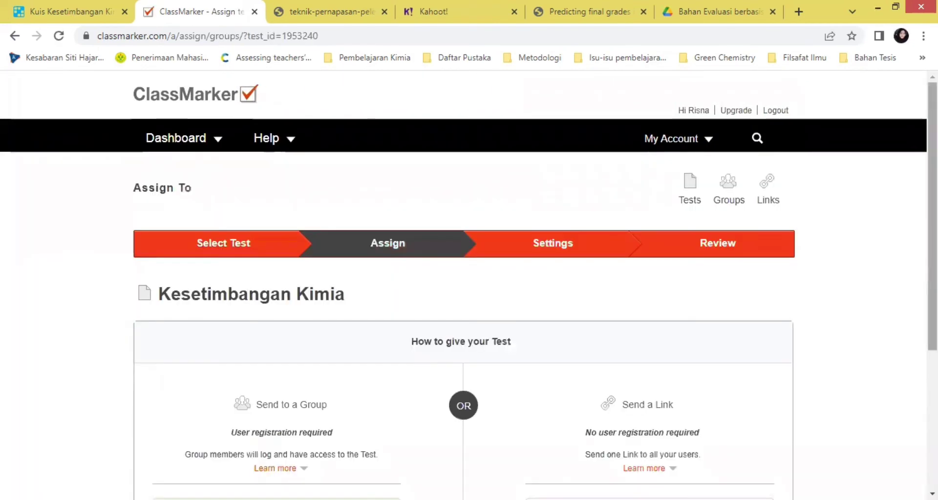
pyautogui.scroll(-5, 463, 285)
pyautogui.scroll(3, 795, 244)
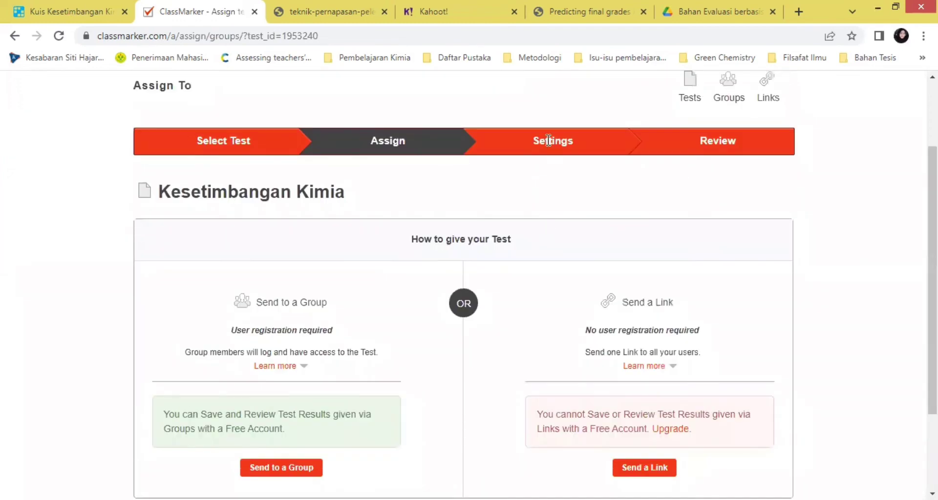
pyautogui.scroll(-3, 548, 141)
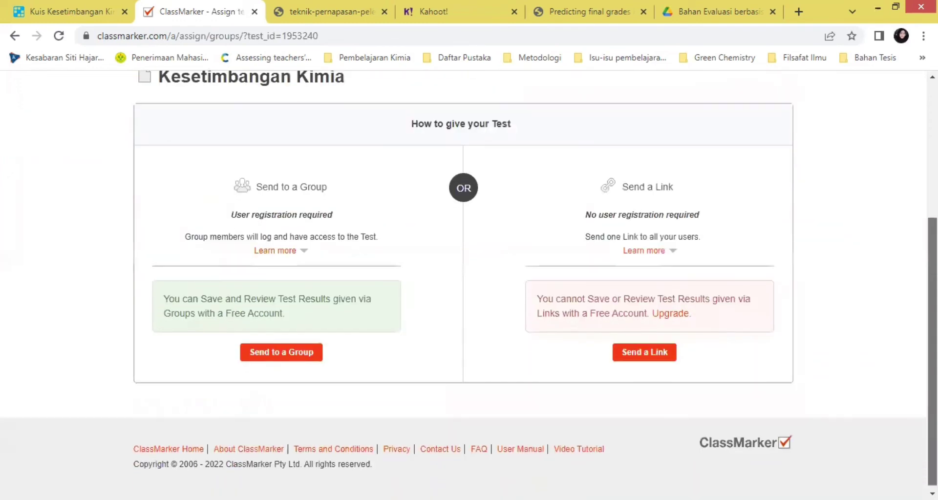
pyautogui.scroll(3, 548, 140)
pyautogui.scroll(3, 360, 230)
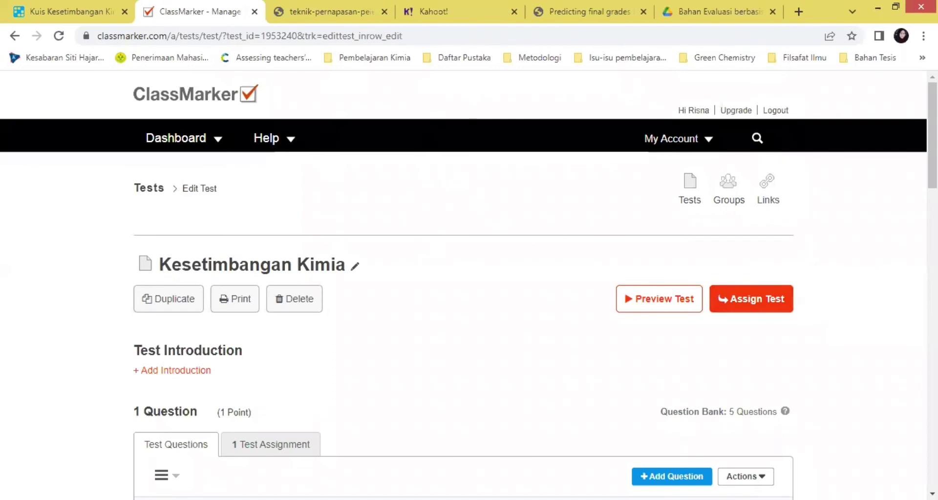
# - Start assigning the Kesetimbangan Kimia test through a link and choose to create a new link
pyautogui.scroll(-3, 469, 293)
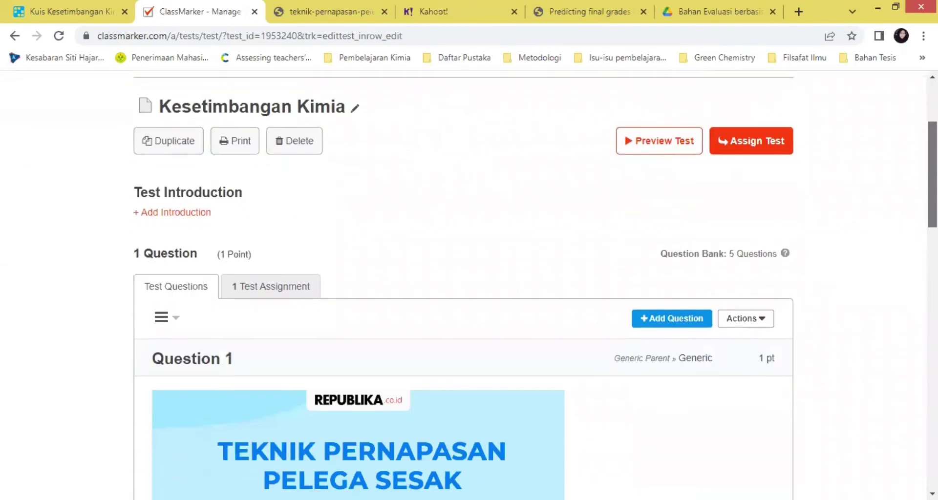
pyautogui.click(764, 155)
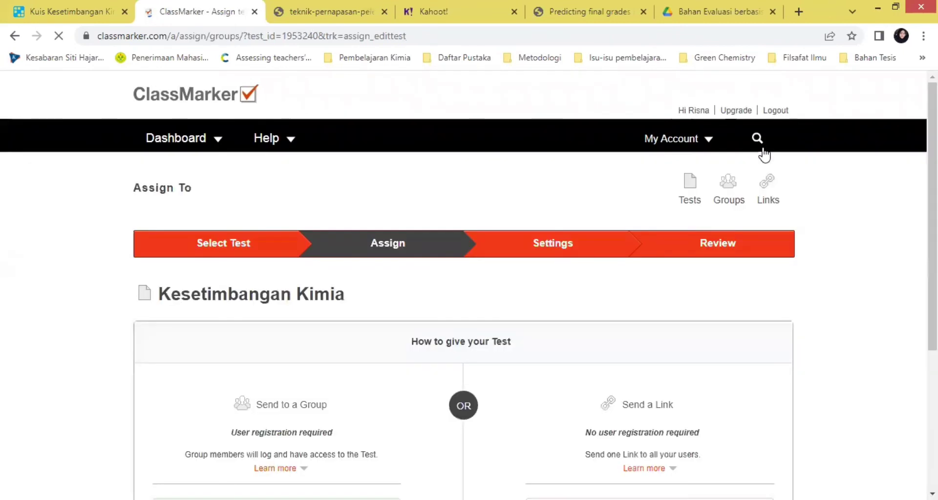
pyautogui.scroll(-3, 469, 285)
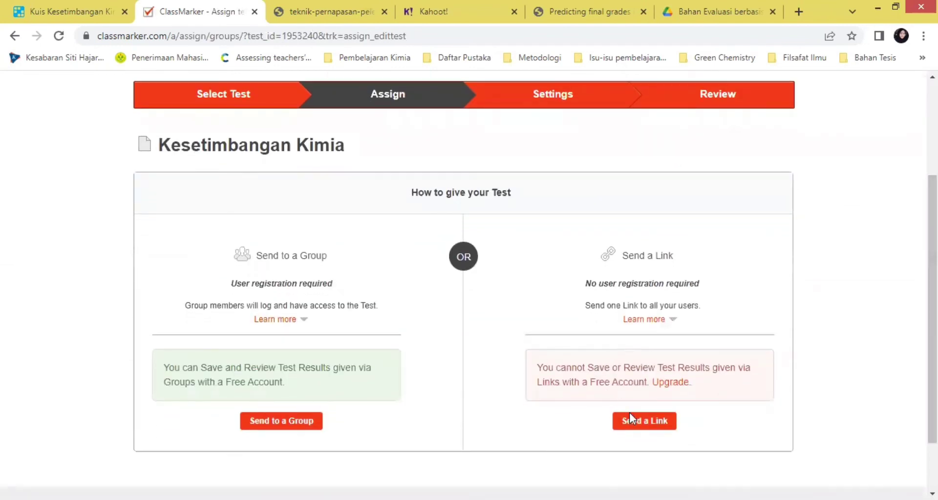
pyautogui.click(644, 424)
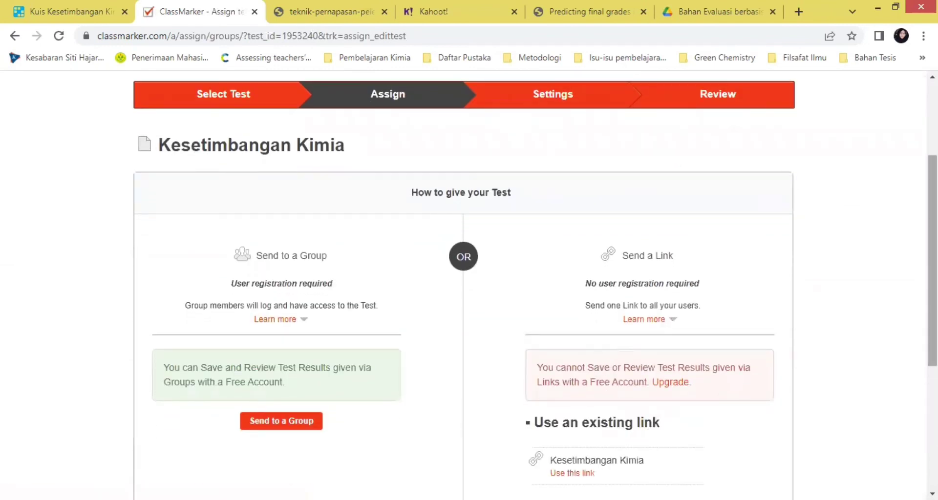
pyautogui.scroll(-4, 469, 284)
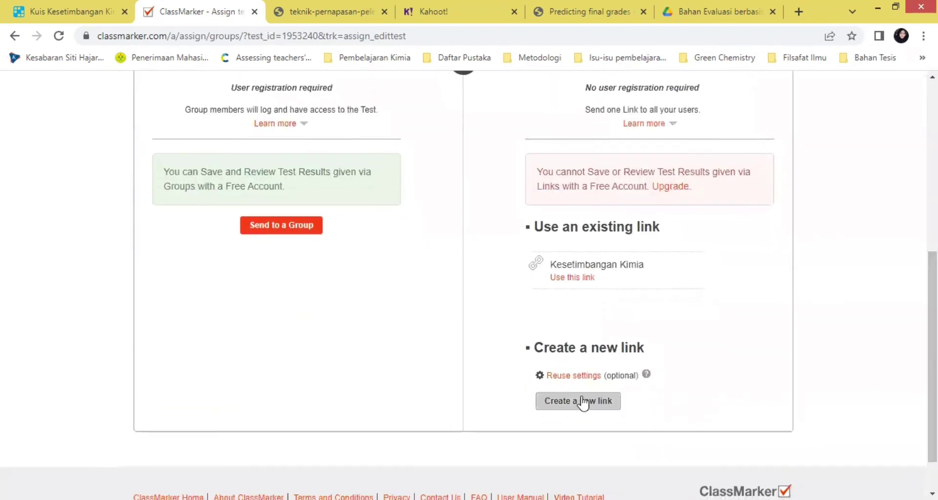
pyautogui.click(577, 402)
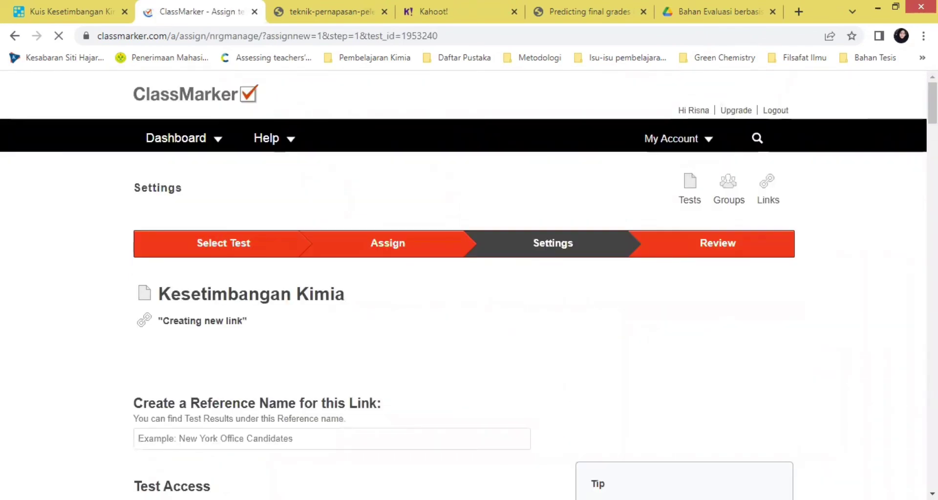
# - Set the new link's reference name to "Kesetimbangan Kimia XI IPA 1"
pyautogui.scroll(-7, 469, 284)
pyautogui.scroll(2, 847, 121)
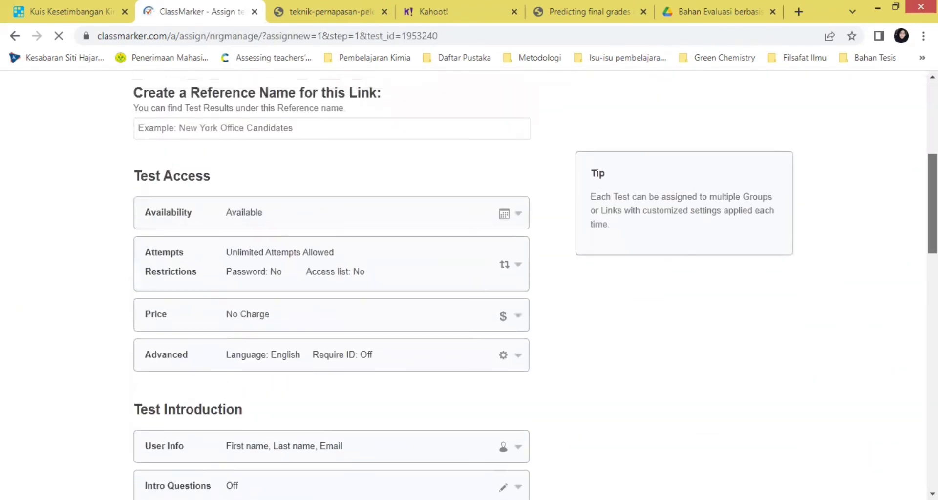
pyautogui.click(251, 129)
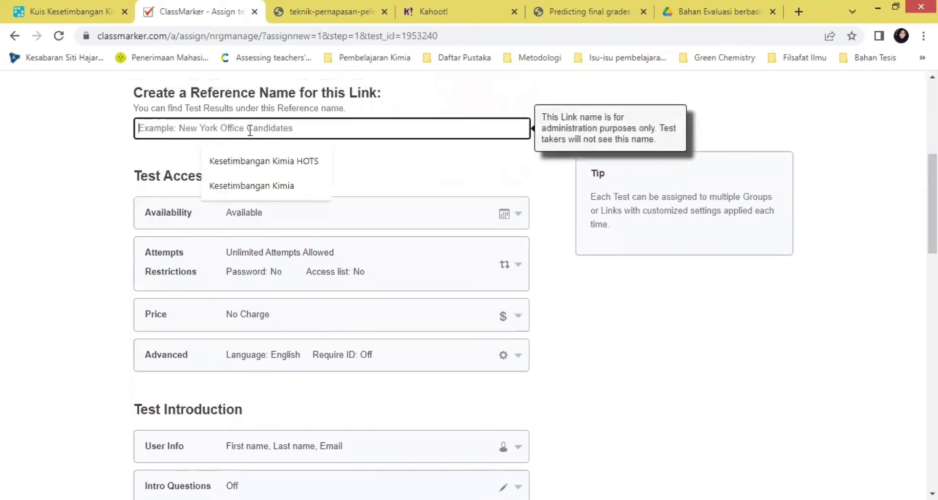
pyautogui.write('K')
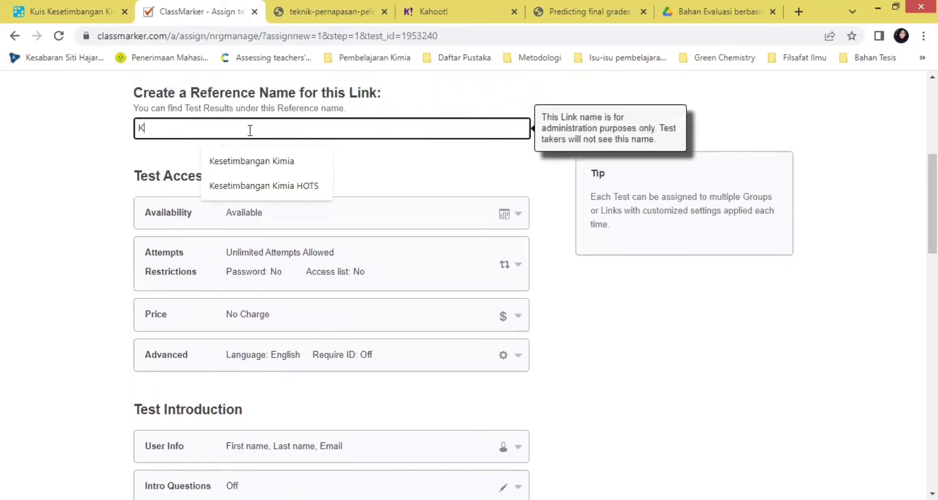
pyautogui.write('esetimbangan Kimia')
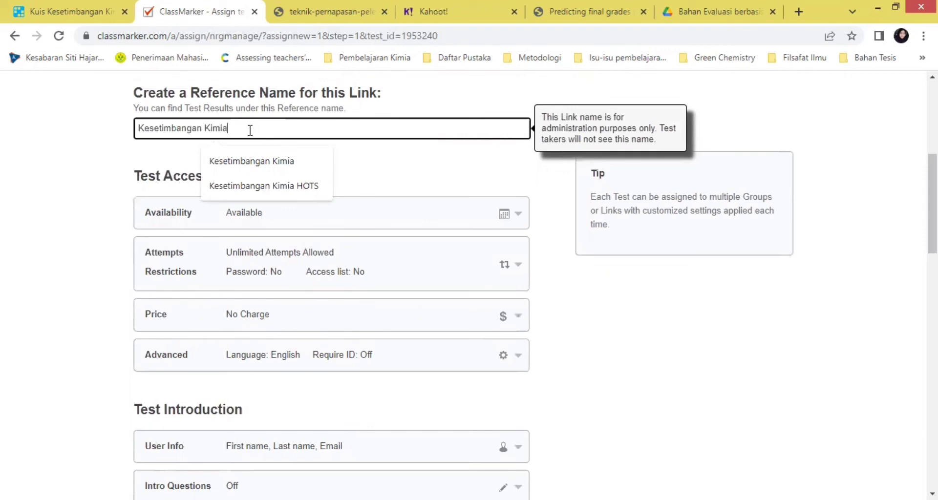
pyautogui.write(' XI IPA 1')
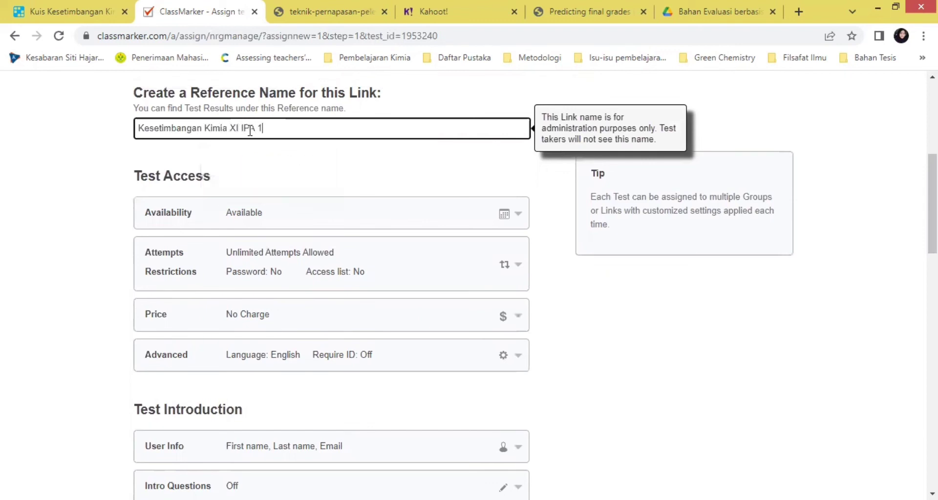
# - Examine the link's test access, introduction and test-taking settings, including the available theme choices
pyautogui.scroll(-1, 932, 206)
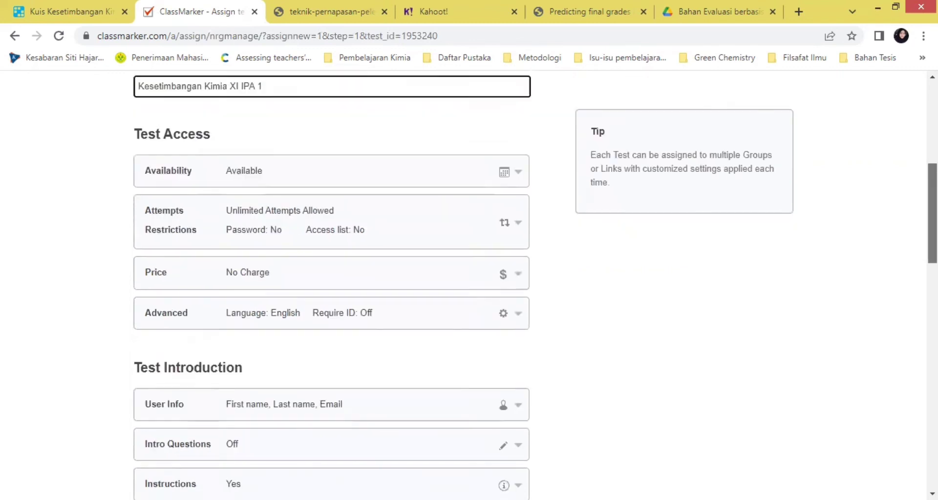
pyautogui.scroll(-3, 932, 220)
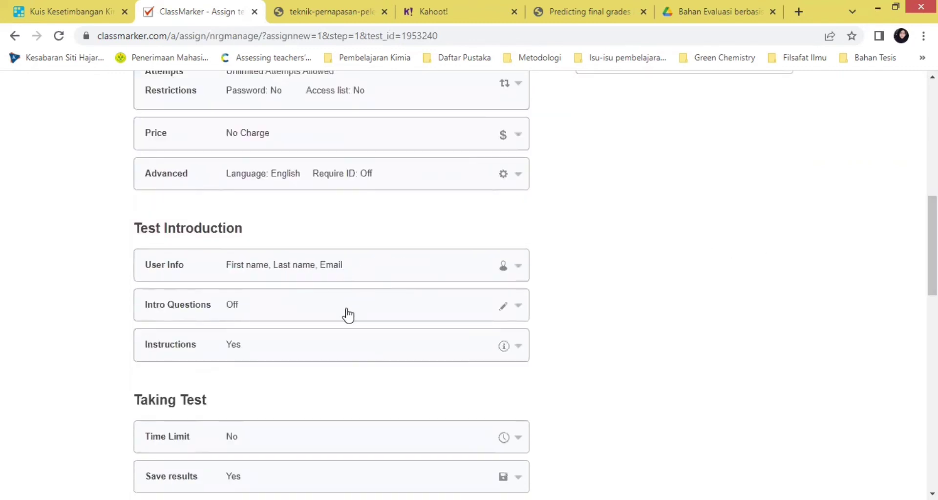
pyautogui.moveTo(933, 244); pyautogui.dragTo(932, 246)
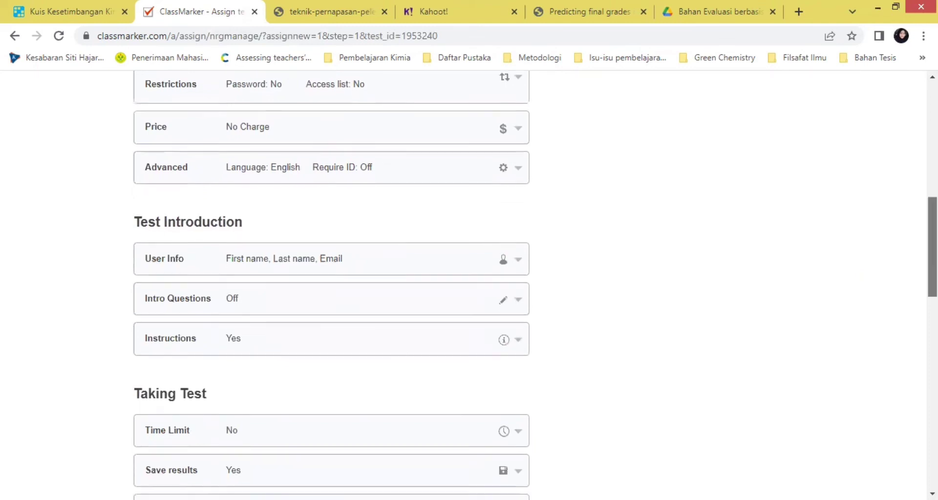
pyautogui.scroll(-5, 429, 260)
pyautogui.scroll(1, 429, 259)
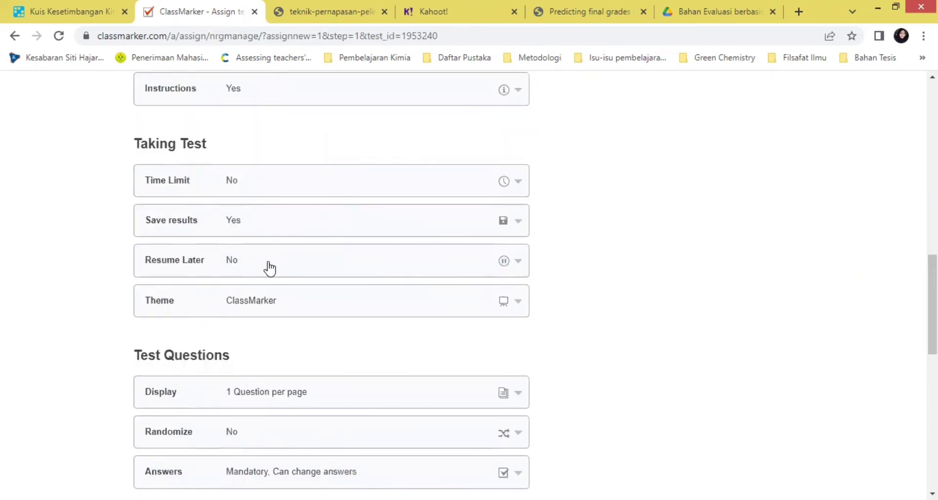
pyautogui.click(267, 301)
pyautogui.click(266, 299)
pyautogui.click(266, 302)
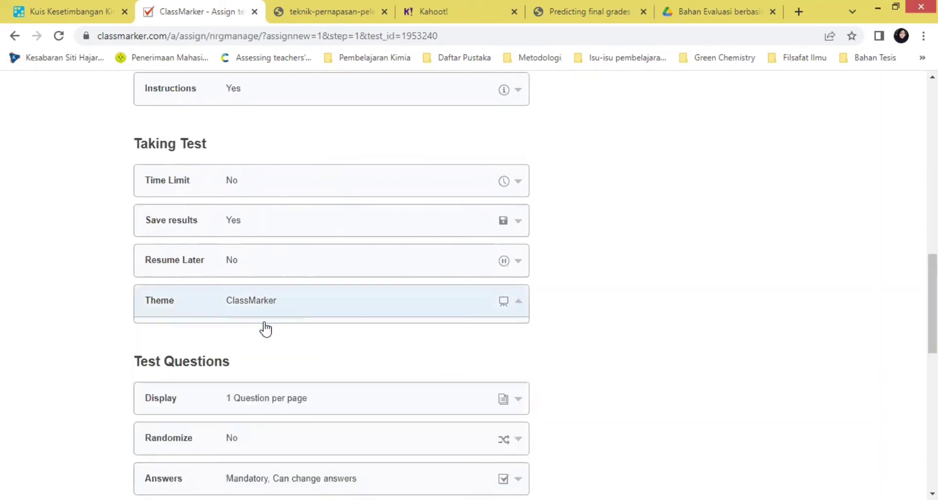
pyautogui.click(268, 358)
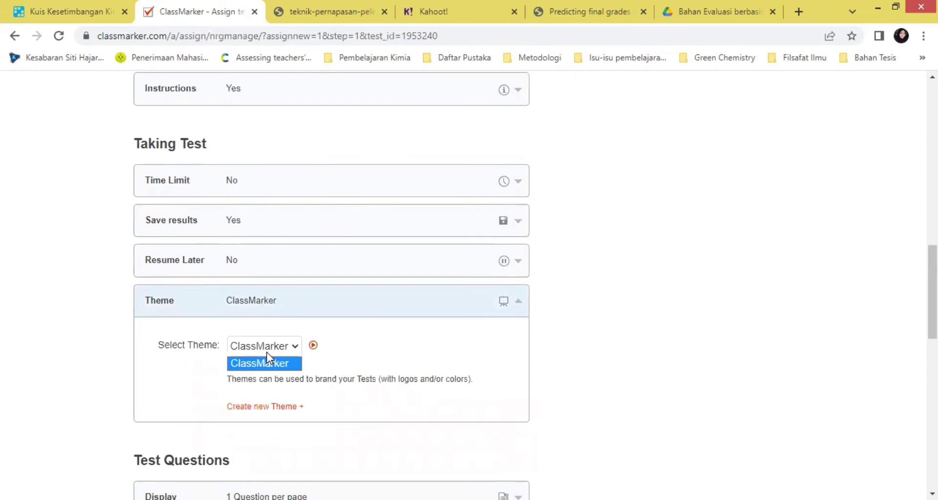
pyautogui.click(318, 314)
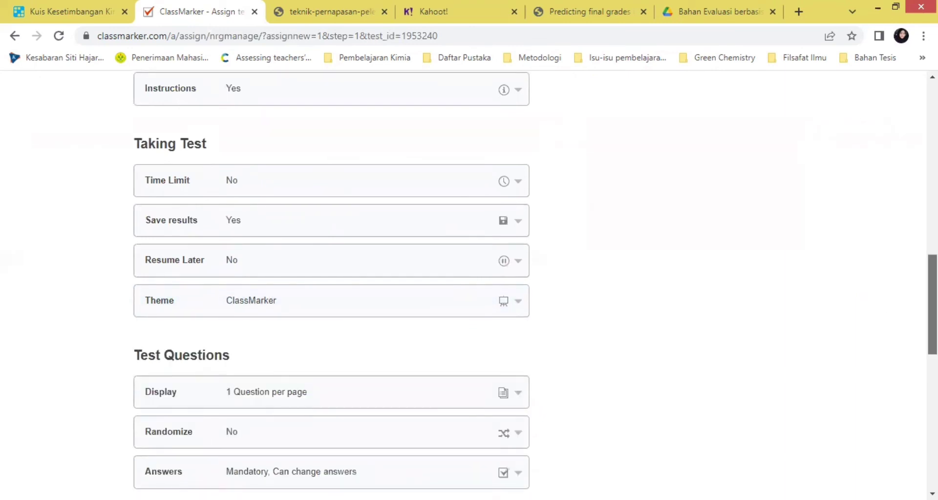
# - Assign the test to the new link with the default question and completion settings, and go to the tests overview
pyautogui.moveTo(932, 303); pyautogui.dragTo(932, 352)
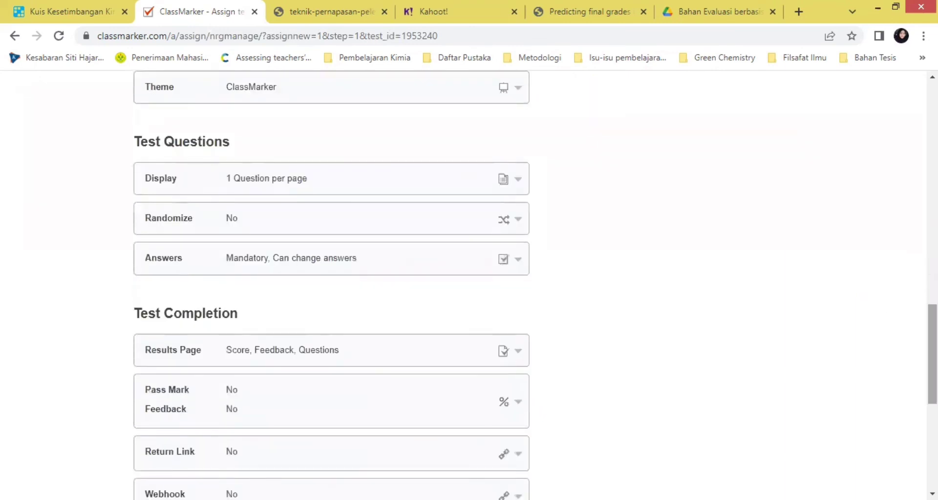
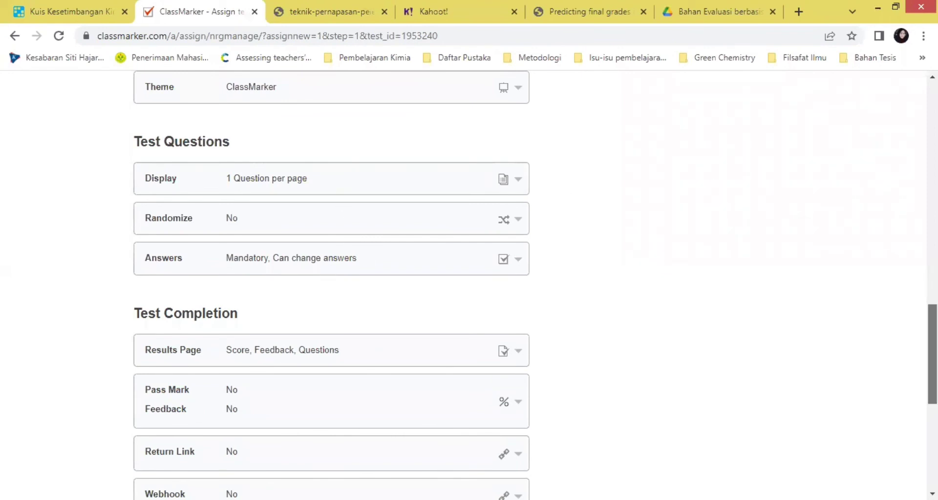
pyautogui.moveTo(933, 354)
pyautogui.mouseDown()
pyautogui.moveTo(932, 371)
pyautogui.moveTo(932, 359)
pyautogui.mouseUp()
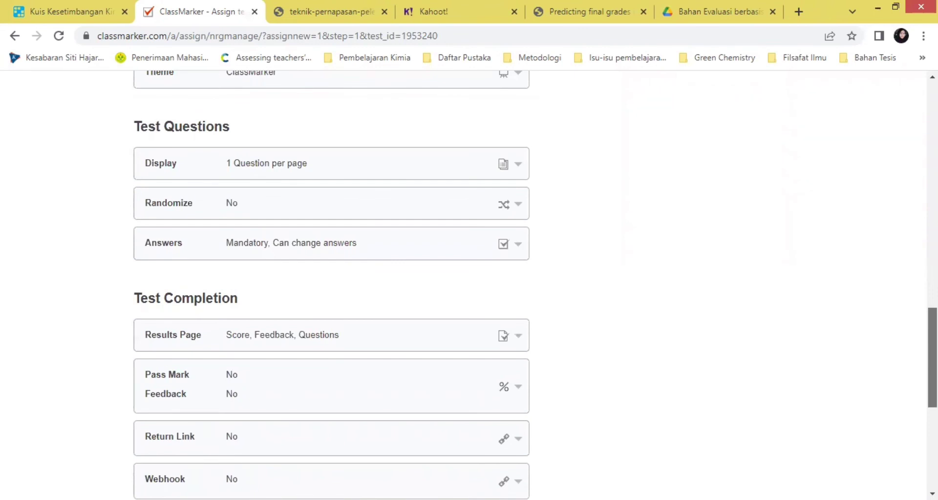
pyautogui.moveTo(933, 358); pyautogui.dragTo(933, 421)
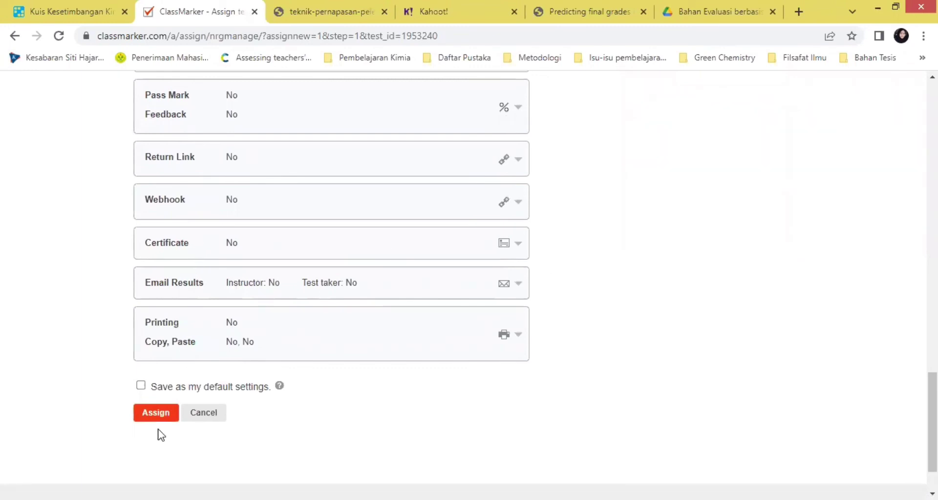
pyautogui.click(156, 413)
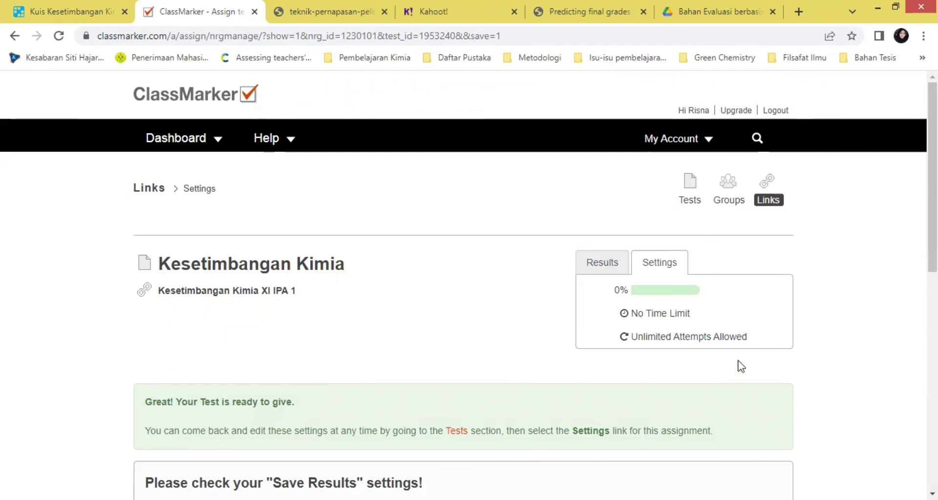
pyautogui.click(689, 193)
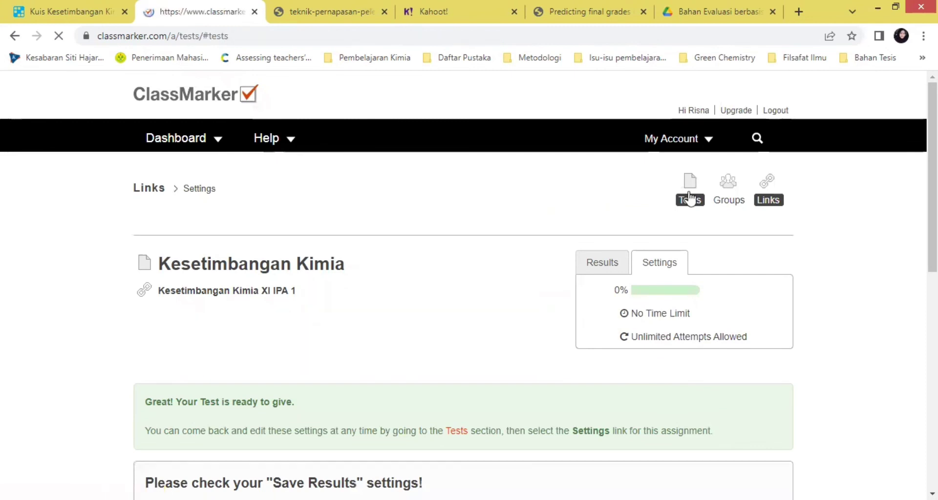